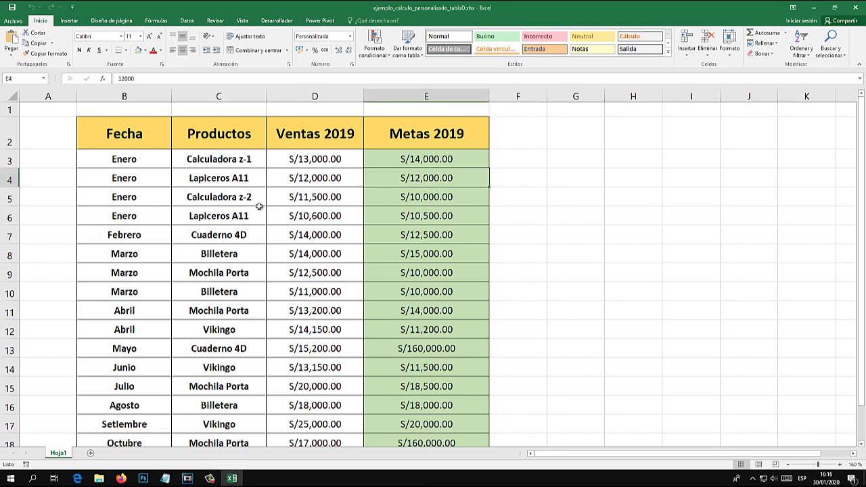
Step: Select the table range B2:E20, from the Fecha header to the last Metas 2019 value
left_click(216, 195)
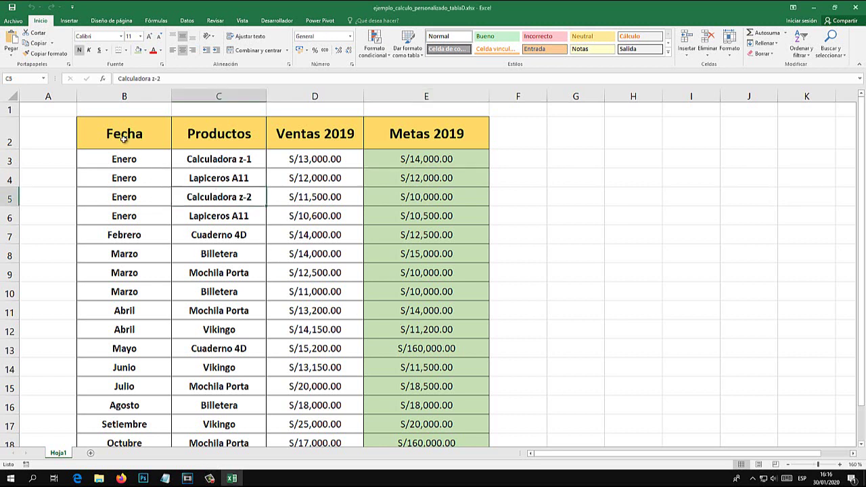
mouse_move(125, 136)
left_mouse_down()
mouse_move(380, 237)
mouse_move(331, 407)
left_mouse_up()
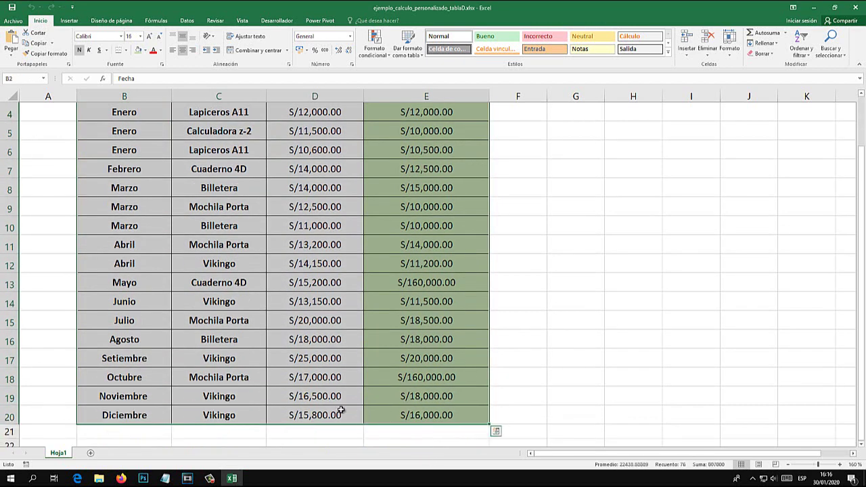
scroll(331, 407, "up", 1)
left_click(228, 248)
mouse_move(125, 133)
left_mouse_down()
mouse_move(467, 456)
mouse_move(379, 439)
left_mouse_up()
scroll(348, 358, "up", 1)
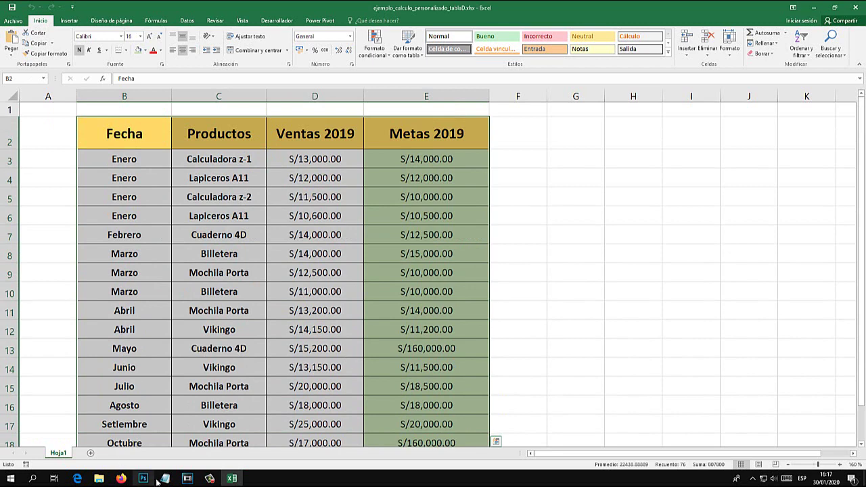
Step: Bring the Notepad note forward and select the whole MediaFire link to the example workbook
mouse_move(165, 478)
left_click(208, 460)
left_click_drag(364, 200, 541, 164)
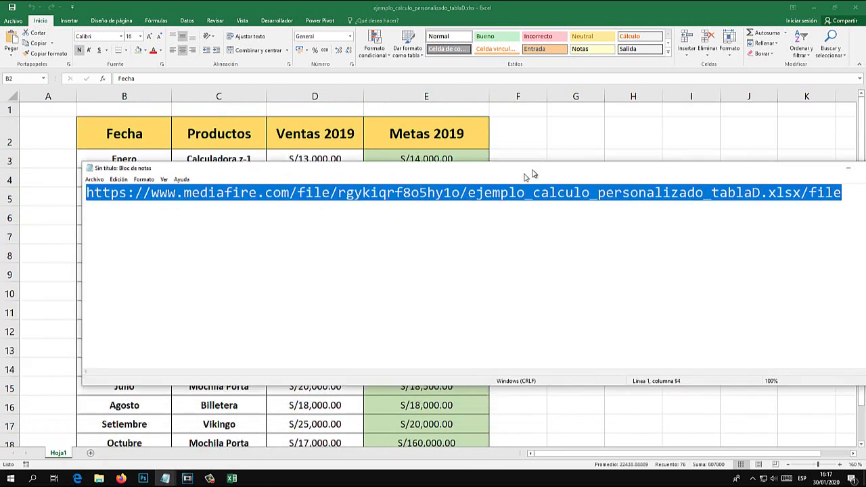
left_click(298, 197)
left_click_drag(103, 179, 245, 178)
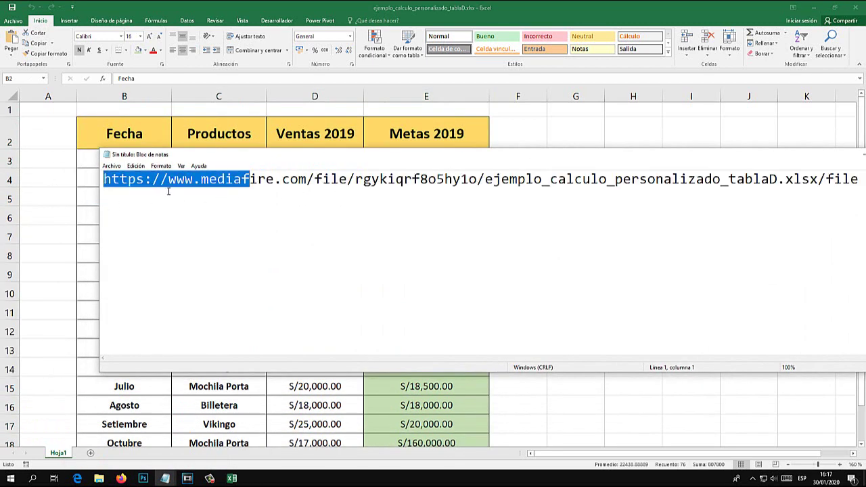
left_click(215, 196)
key("ctrl+a")
key("ctrl+c")
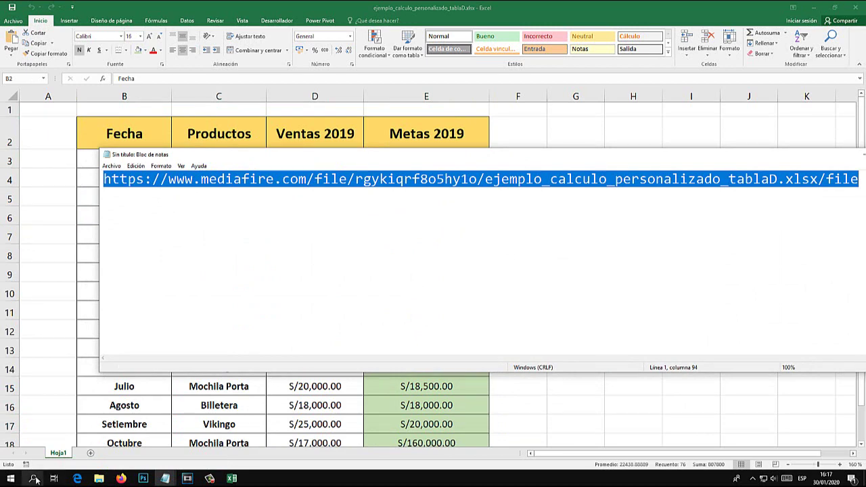
left_click(32, 479)
Step: Launch Chrome and load the MediaFire page for ejemplo_calculo_personalizado_tablaD.xlsx, then return to Excel
type("chrome")
key("Return")
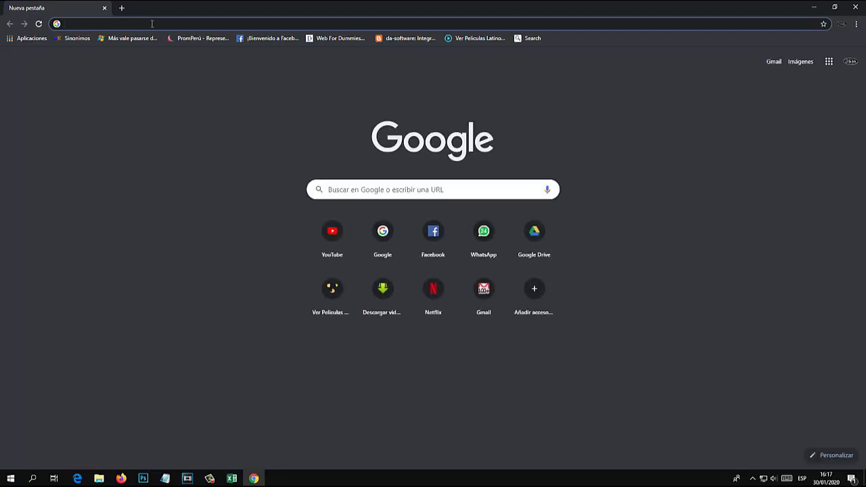
key("ctrl+v")
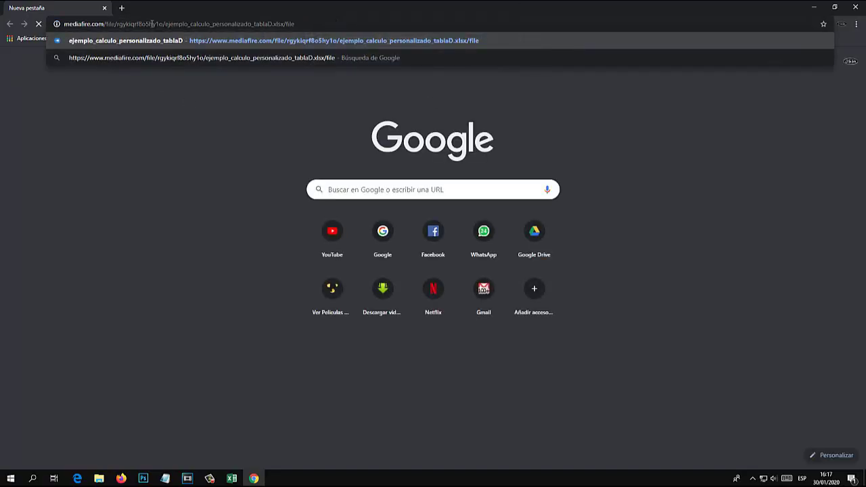
key("Return")
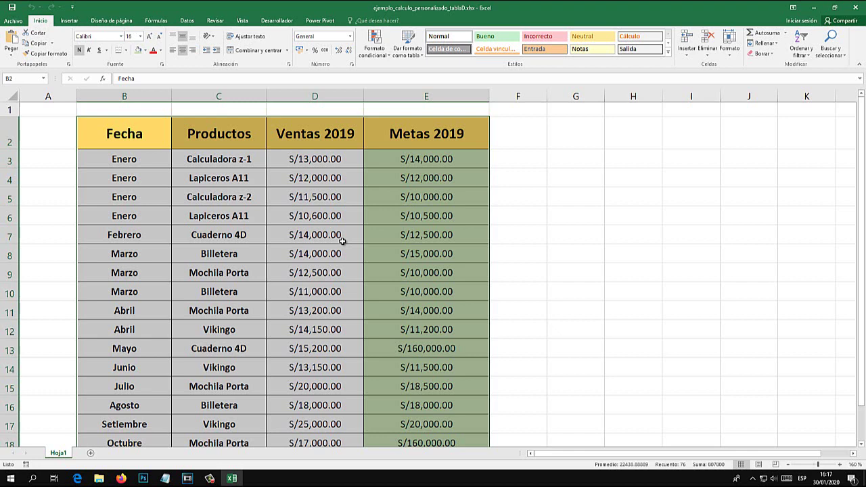
left_click(520, 256)
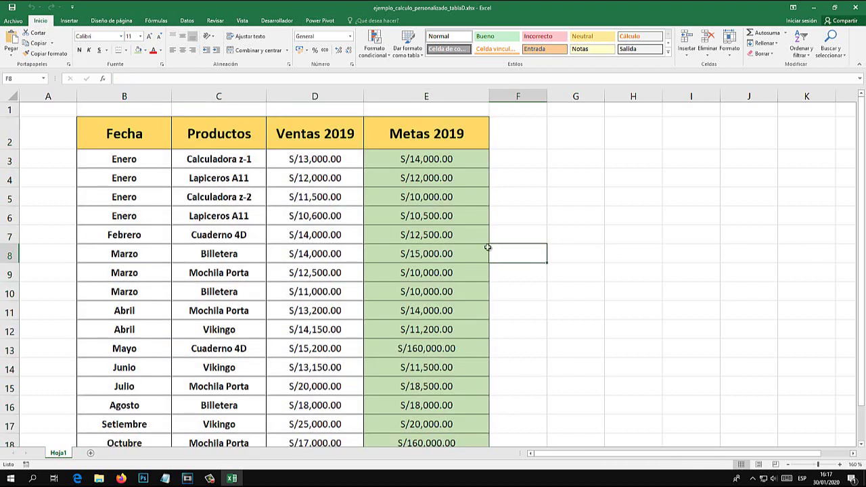
left_click(139, 96)
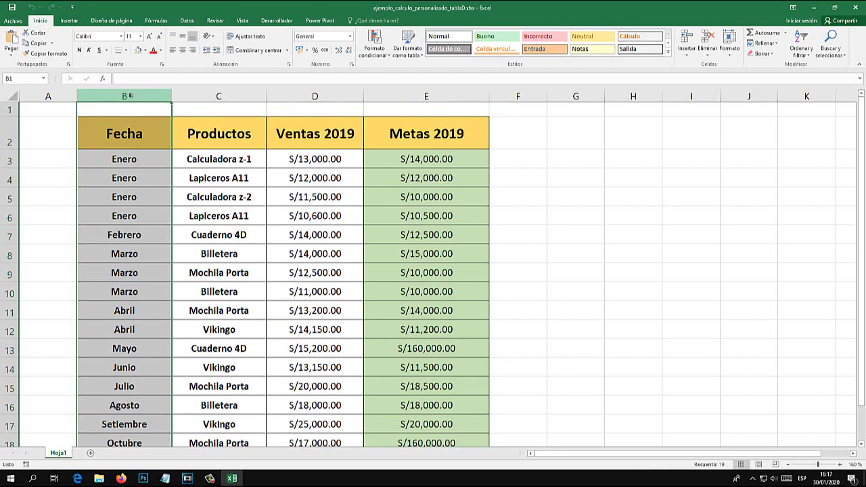
left_click(174, 178)
left_click(136, 97)
left_click(124, 194)
scroll(123, 176, "down", 1)
left_click_drag(124, 150, 124, 169)
scroll(128, 245, "down", 1)
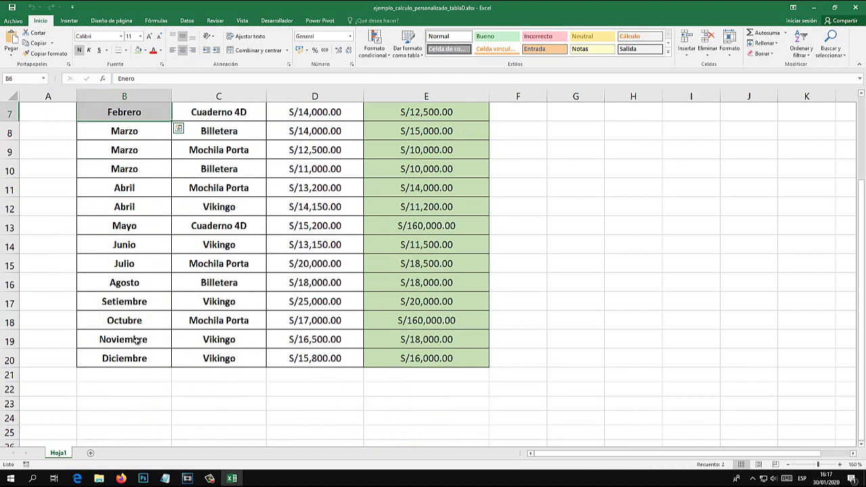
left_click_drag(124, 358, 128, 205)
scroll(185, 172, "up", 2)
left_click(217, 97)
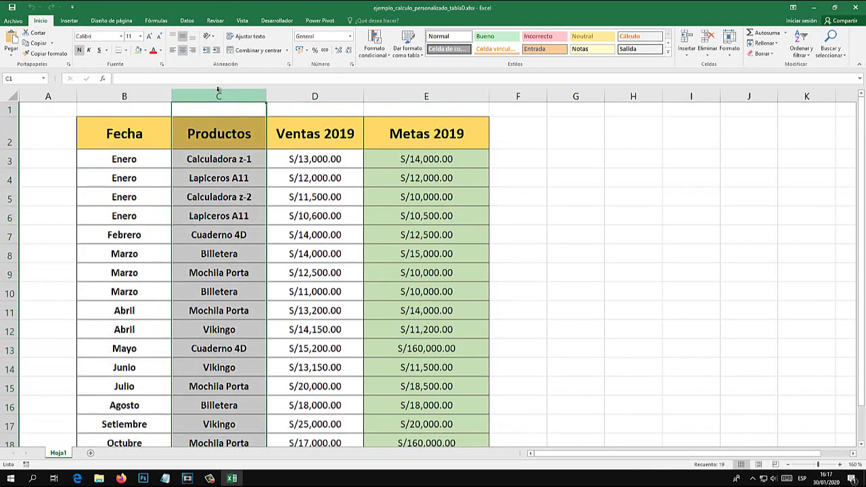
left_click(144, 92)
left_click(315, 95)
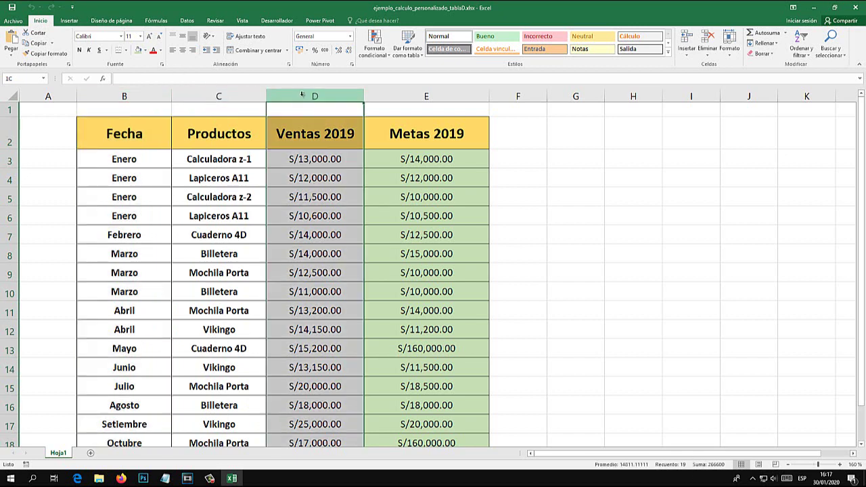
left_click(317, 191)
left_click(236, 159)
left_click(298, 159)
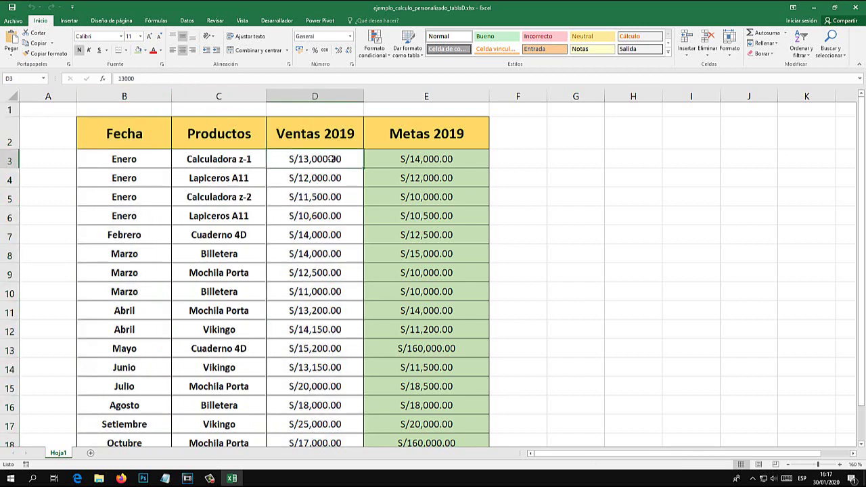
left_click(217, 160)
left_click(318, 160)
left_click(425, 97)
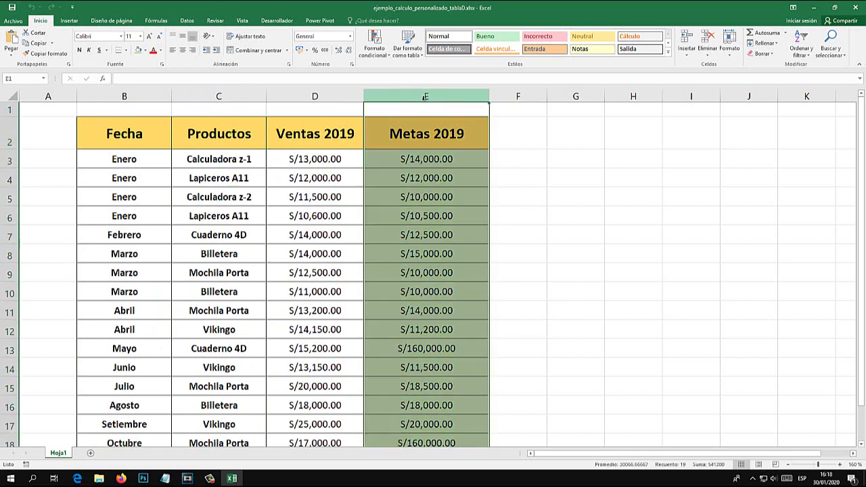
left_click(426, 159)
left_click(427, 97)
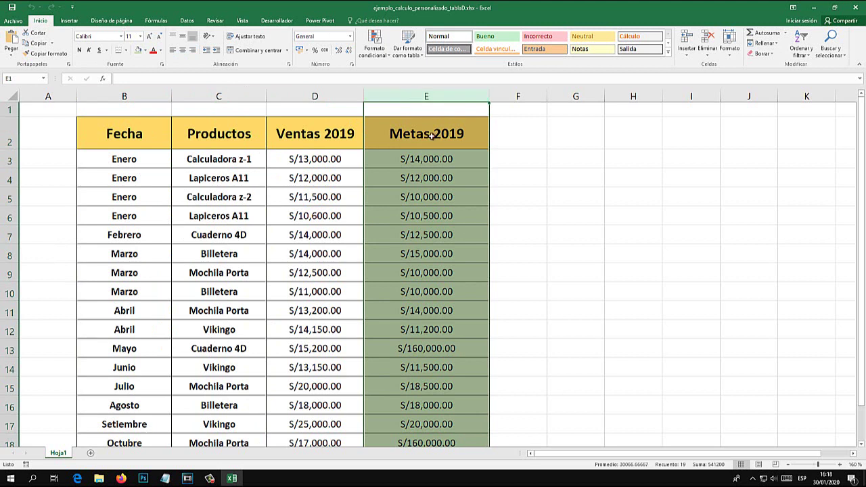
left_click(417, 163)
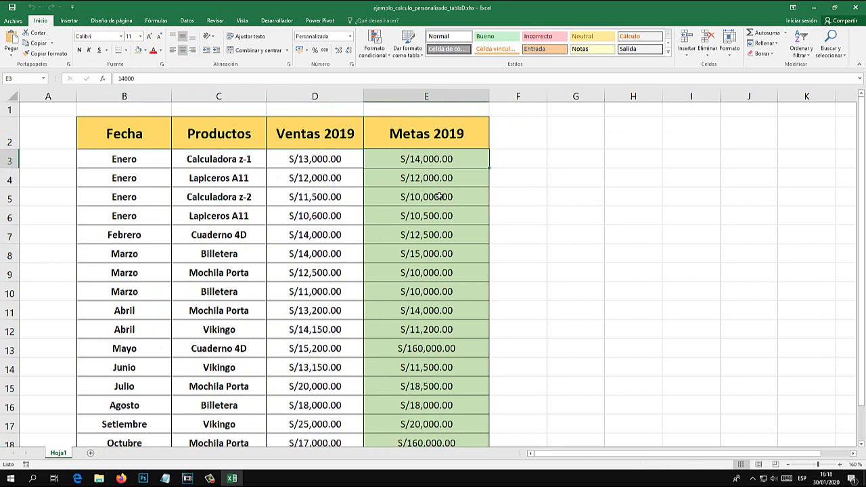
left_click(316, 96)
left_click(391, 163)
left_click(336, 163)
left_click(398, 163)
left_click(338, 159)
left_click(416, 159)
left_click(325, 161)
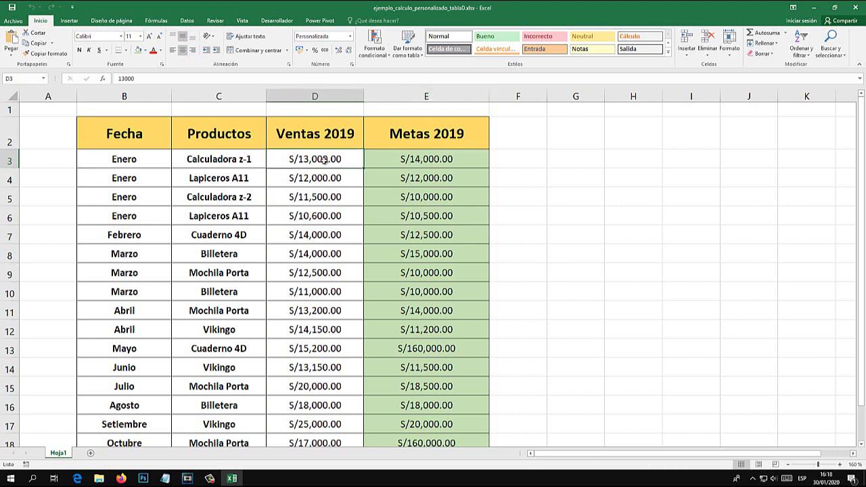
left_click(414, 160)
left_click(331, 157)
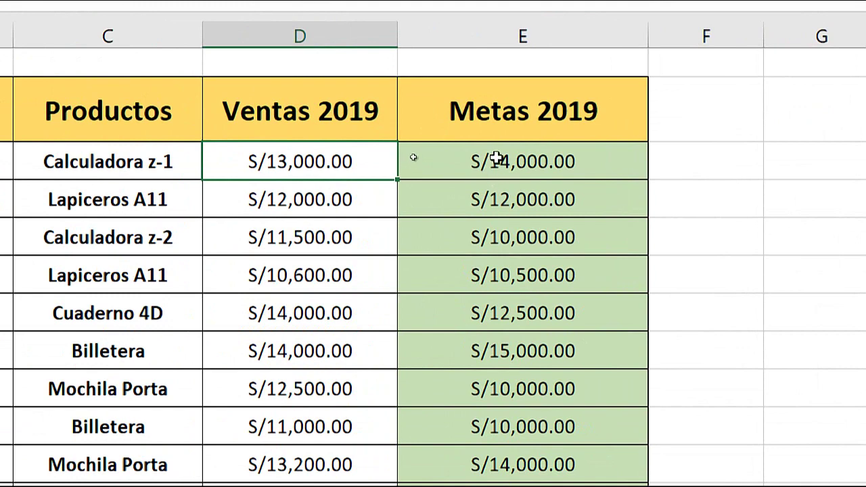
left_click(414, 159)
left_click(337, 159)
left_click(551, 159)
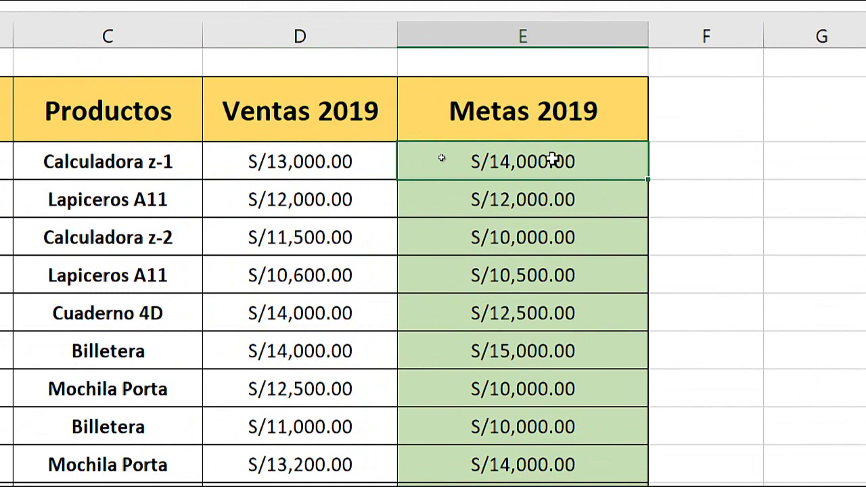
left_click(312, 243)
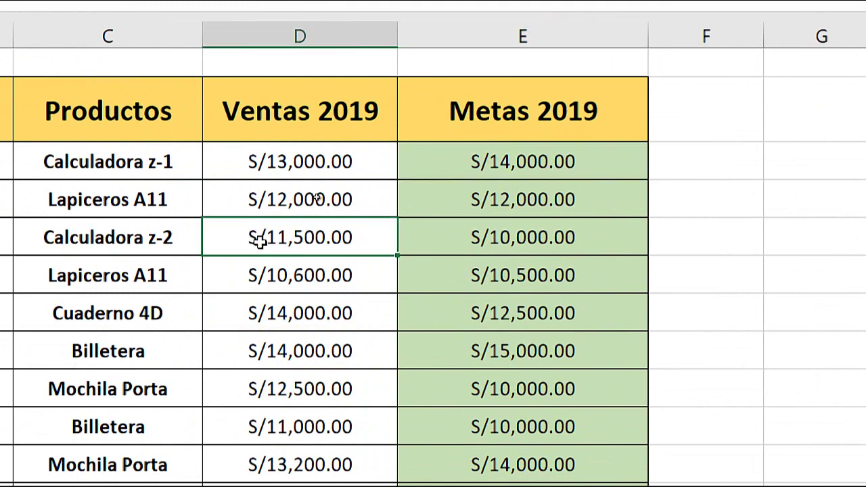
left_click(507, 240)
left_click(334, 240)
left_click(473, 240)
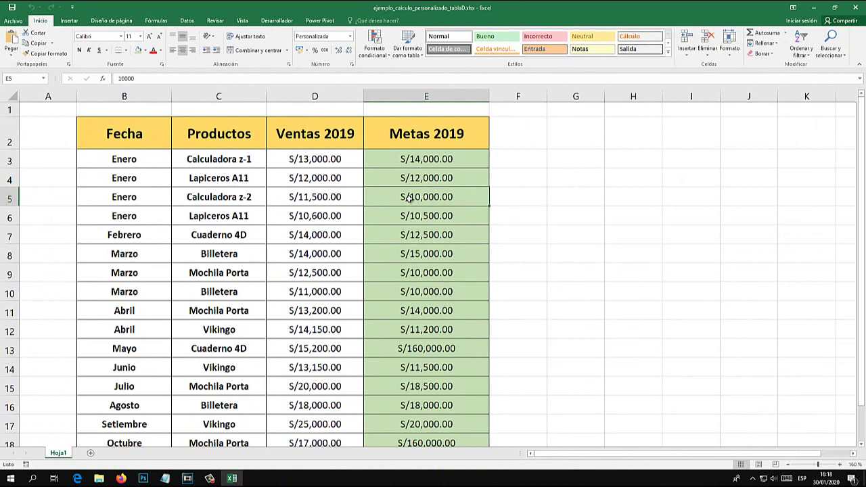
left_click(330, 172)
left_click(400, 171)
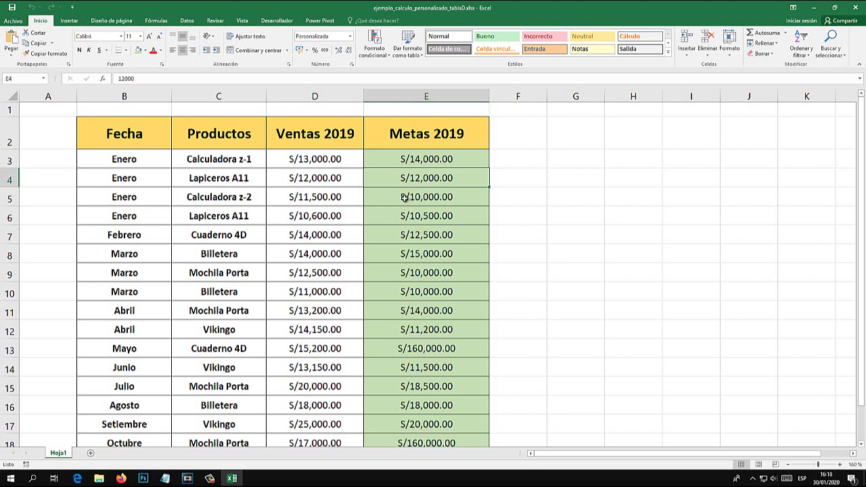
scroll(279, 233, "down", 6)
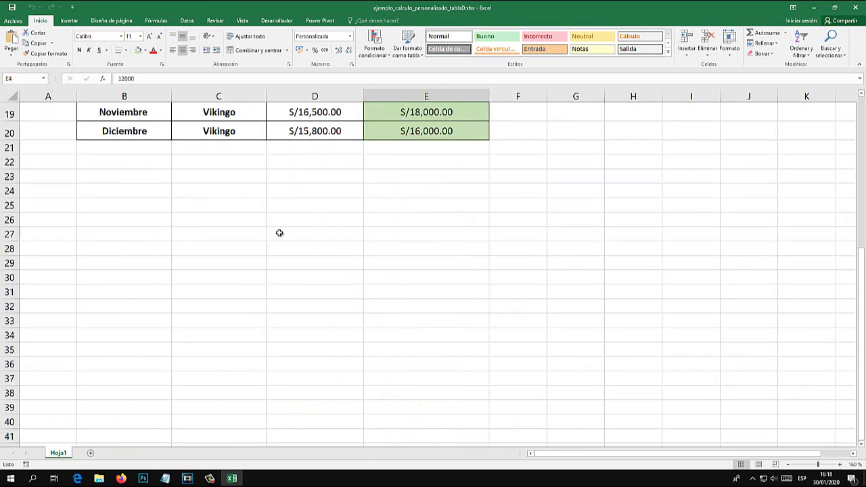
scroll(280, 232, "up", 6)
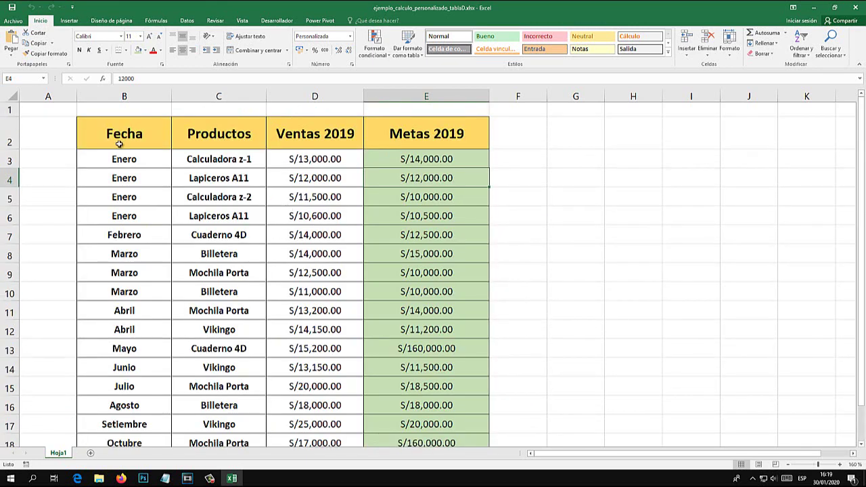
Step: Insert a pivot table from Hoja1!$B$2:$E$20 onto a new worksheet
left_click(135, 130)
mouse_move(134, 130)
left_mouse_down()
mouse_move(432, 446)
mouse_move(423, 409)
left_mouse_up()
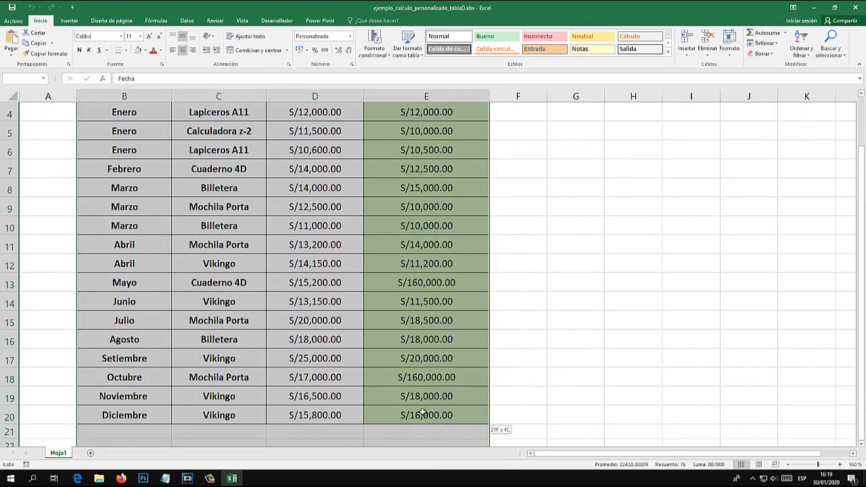
scroll(261, 225, "up", 1)
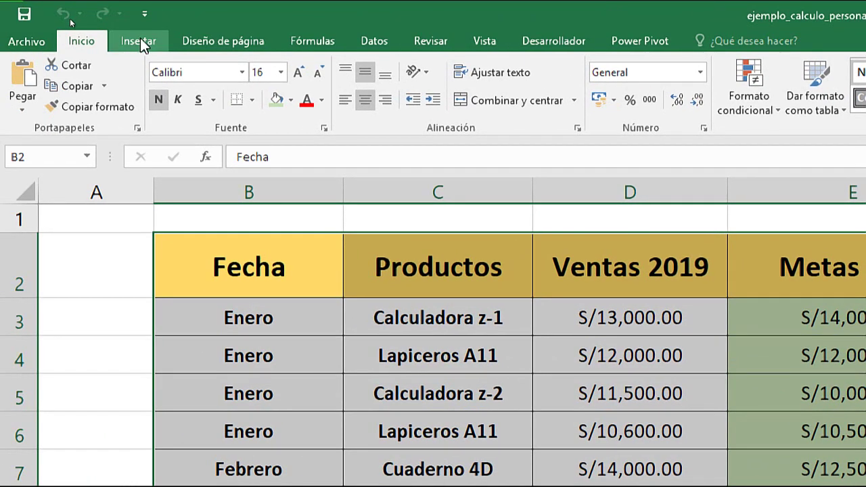
left_click(140, 42)
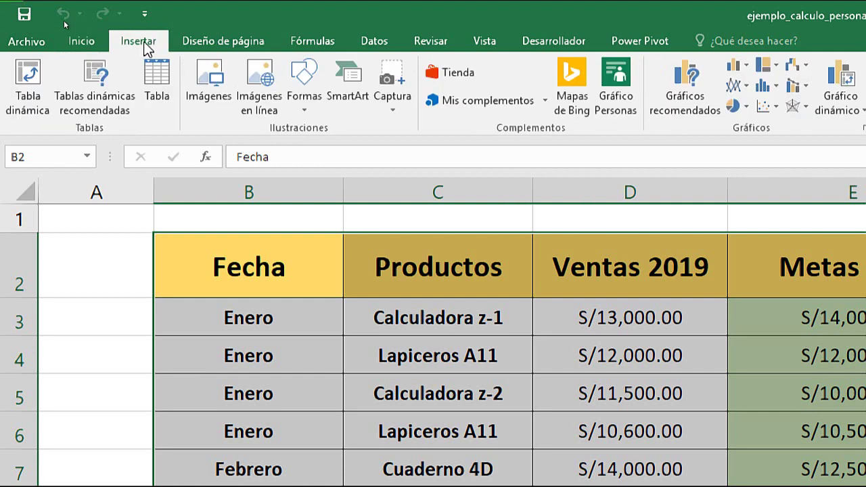
left_click(32, 87)
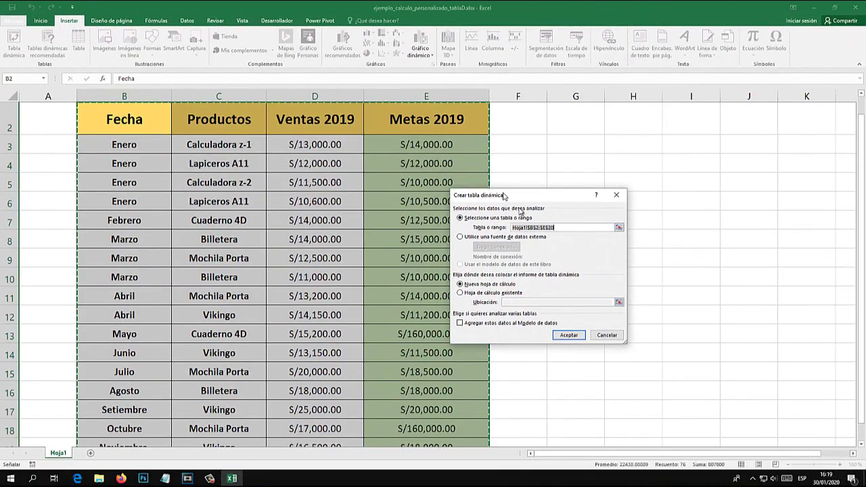
left_click_drag(504, 196, 345, 131)
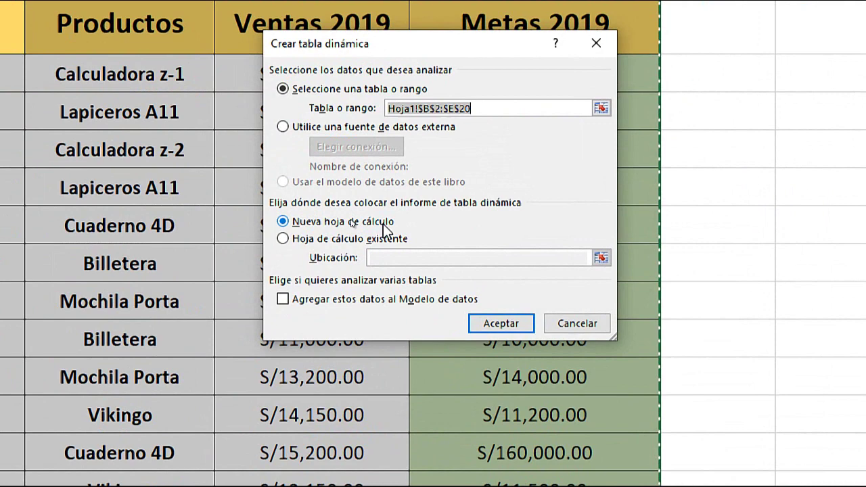
left_click(503, 322)
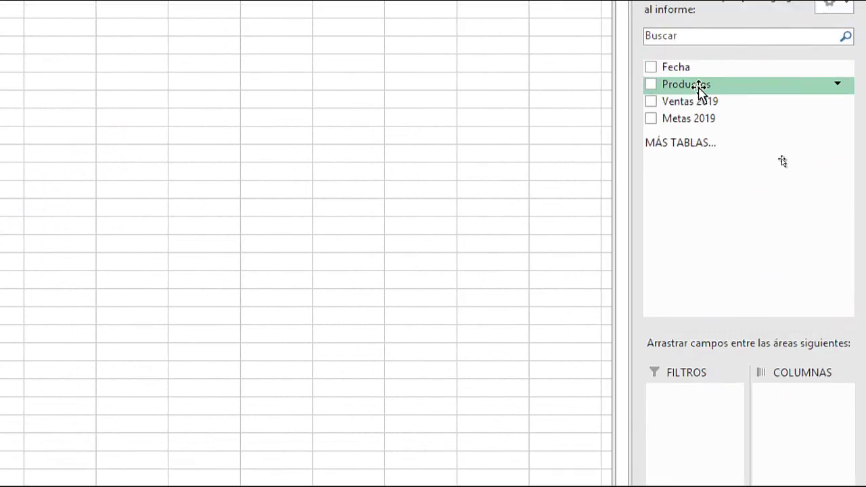
Step: Put Productos in the pivot rows and narrow column A to fit the product names
mouse_move(700, 92)
left_mouse_down()
mouse_move(690, 467)
mouse_move(706, 342)
left_mouse_up()
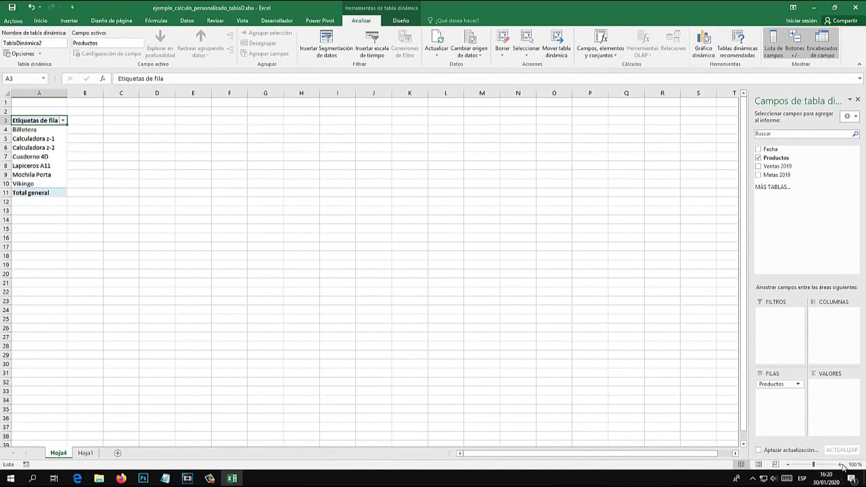
left_click(839, 464)
left_click(839, 464)
left_click(839, 464)
left_click(840, 464)
left_click(840, 464)
scroll(249, 273, "up", 6, "ctrl")
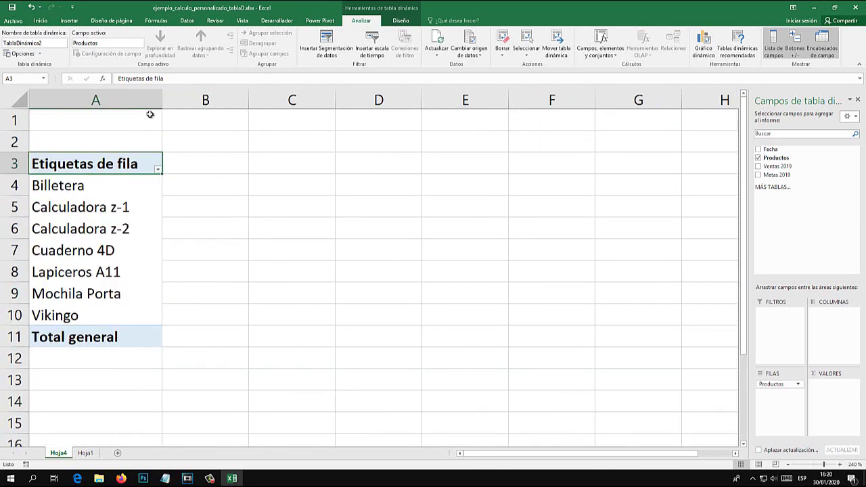
left_click_drag(162, 100, 147, 100)
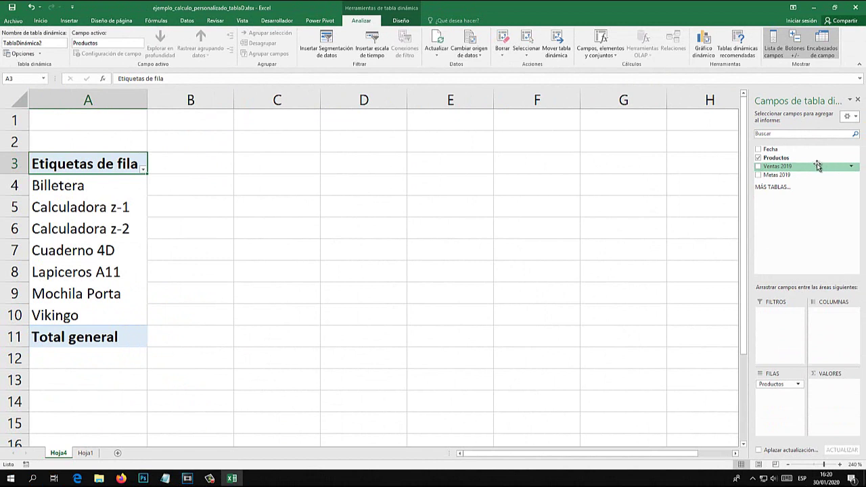
Step: Add Ventas 2019 and Metas 2019 as summed values, totalling 266600 and 541200
left_click_drag(823, 166, 833, 392)
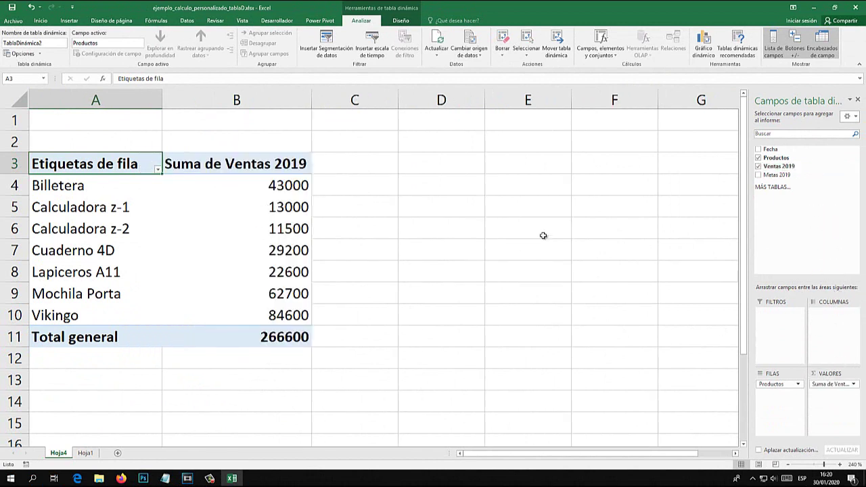
left_click_drag(789, 175, 833, 393)
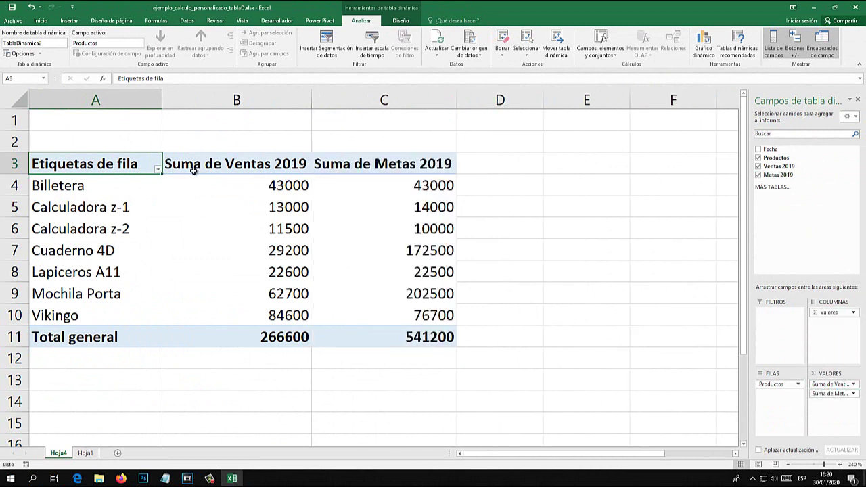
left_click(239, 200)
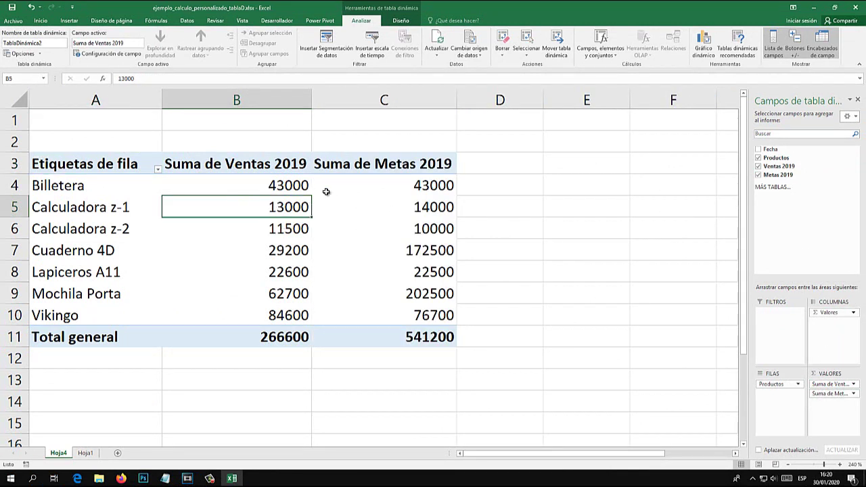
left_click(393, 205)
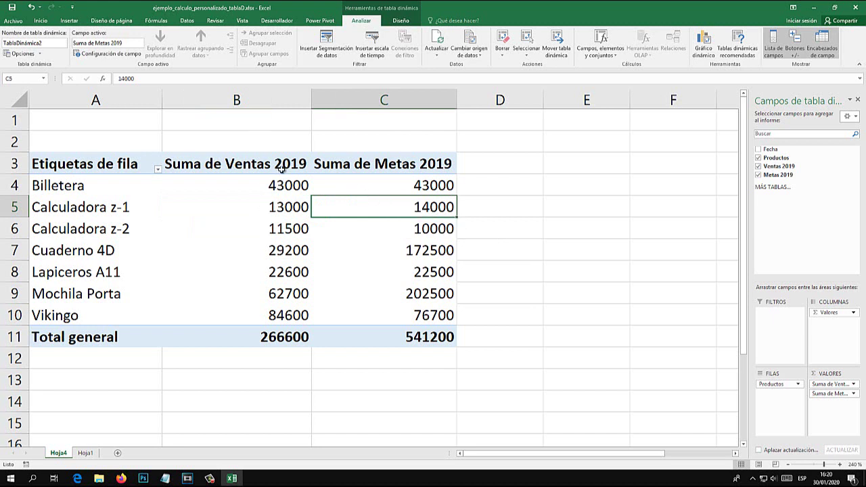
Step: Strip the 'Suma de' prefix from headers B3 and C3, leaving Ventas 2019 and Metas 2019
left_click(224, 163)
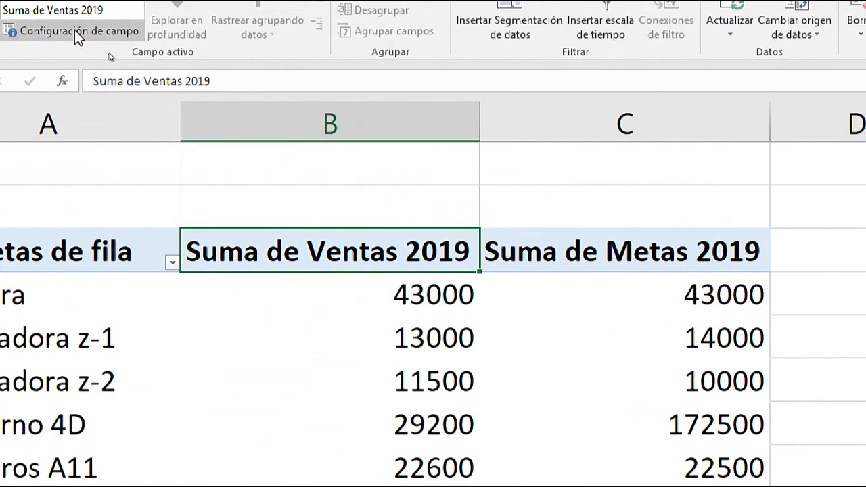
left_click_drag(142, 81, 93, 81)
key("BackSpace")
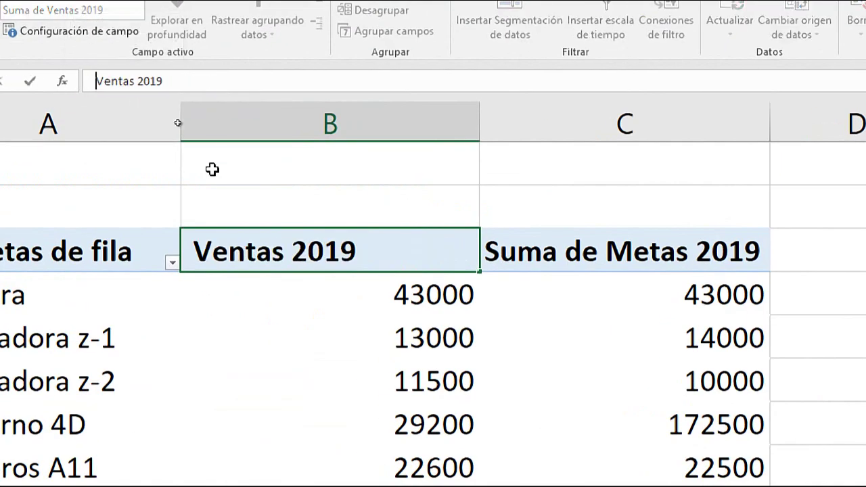
left_click(611, 257)
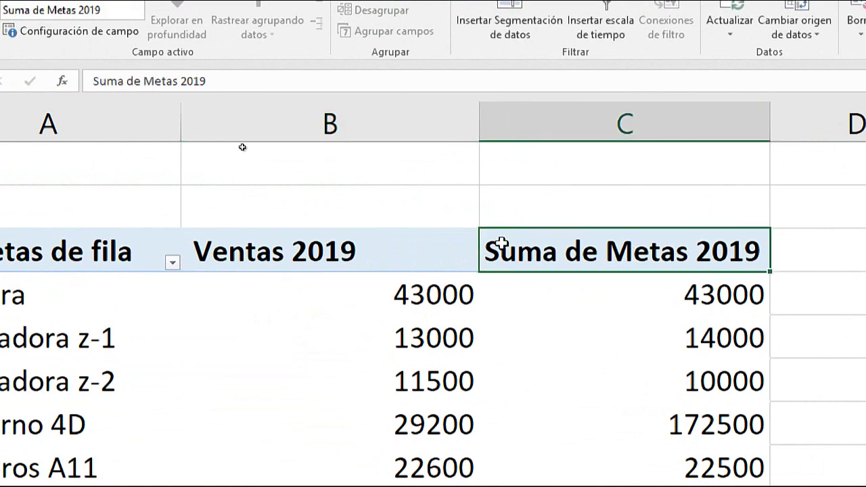
left_click_drag(142, 81, 93, 81)
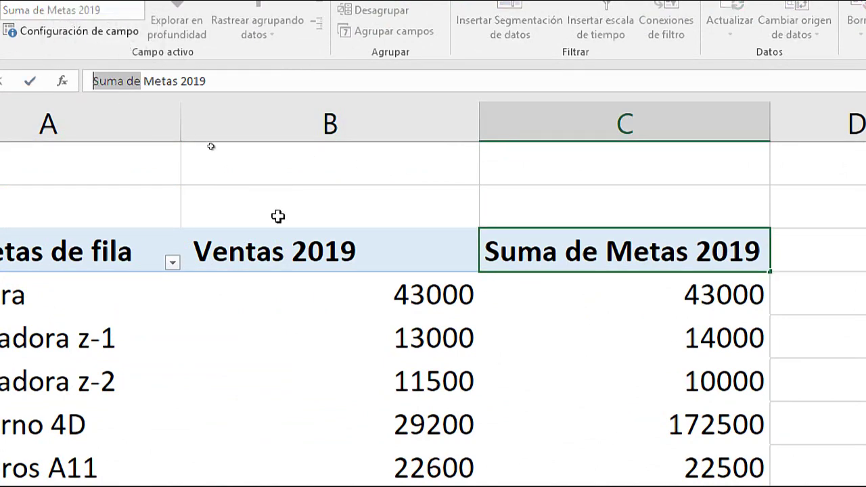
key("BackSpace")
key("Return")
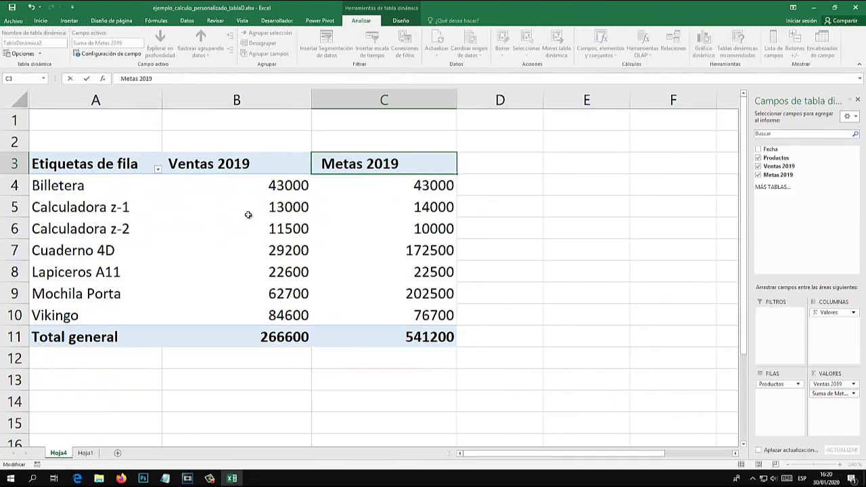
left_click(248, 214)
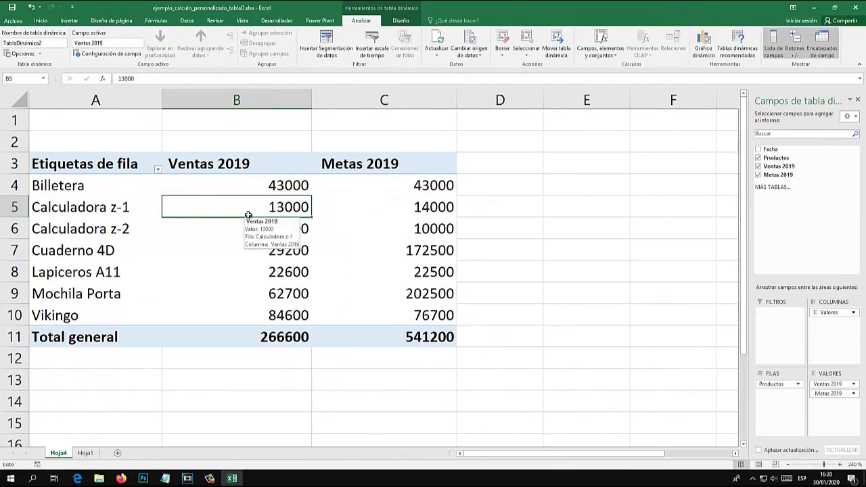
left_click(309, 247)
Step: Review the per-product totals, briefly opening and closing the PivotTable options
left_click(376, 255)
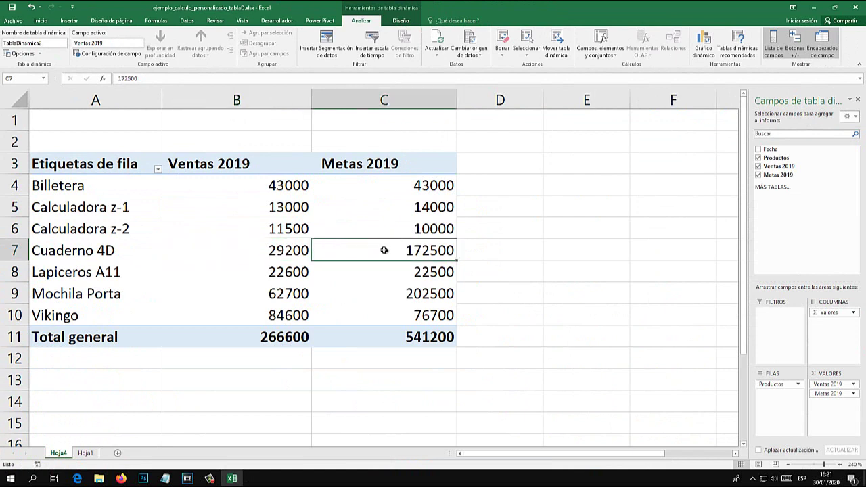
left_click(399, 228)
left_click(410, 189)
left_click(296, 195)
left_click(283, 226)
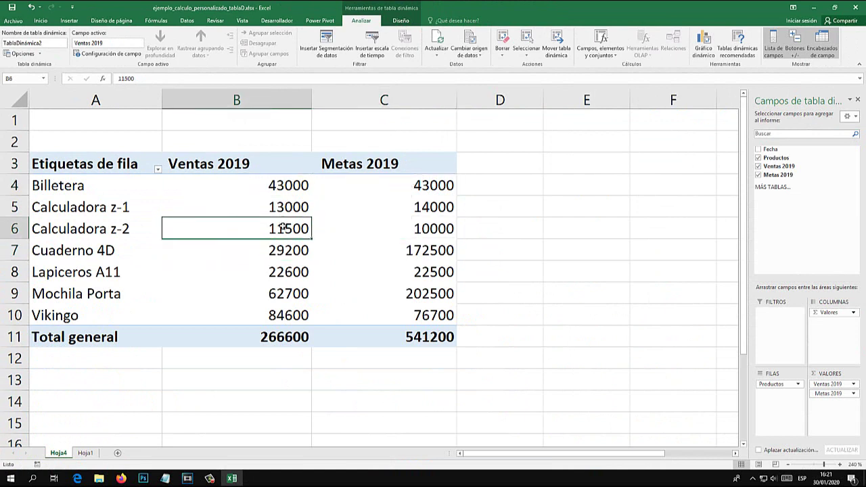
left_click(281, 266)
left_click(277, 310)
left_click(275, 291)
left_click(278, 271)
left_click(279, 241)
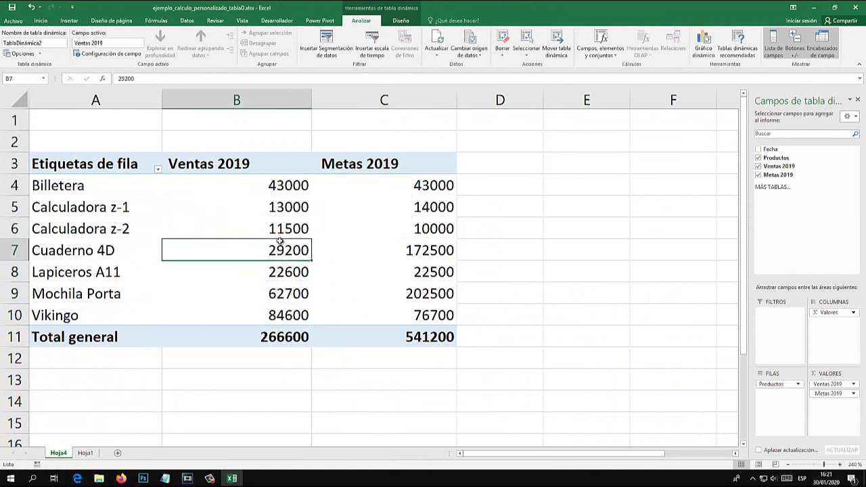
mouse_move(279, 241)
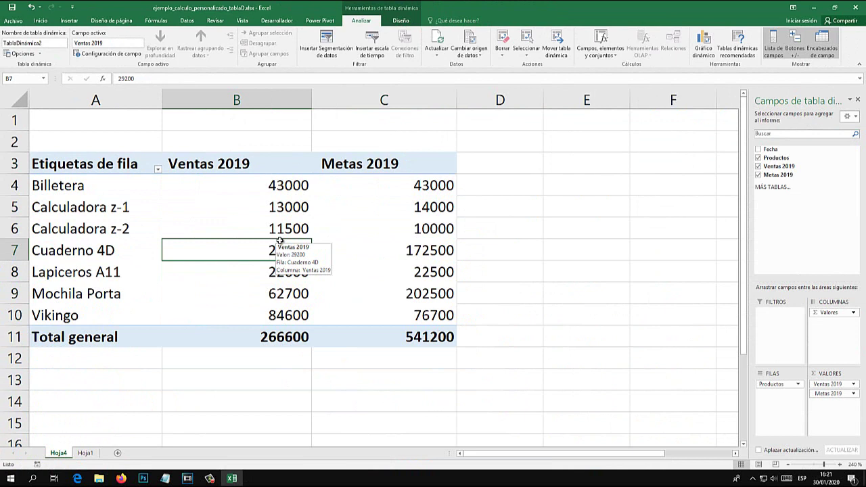
right_click(263, 245)
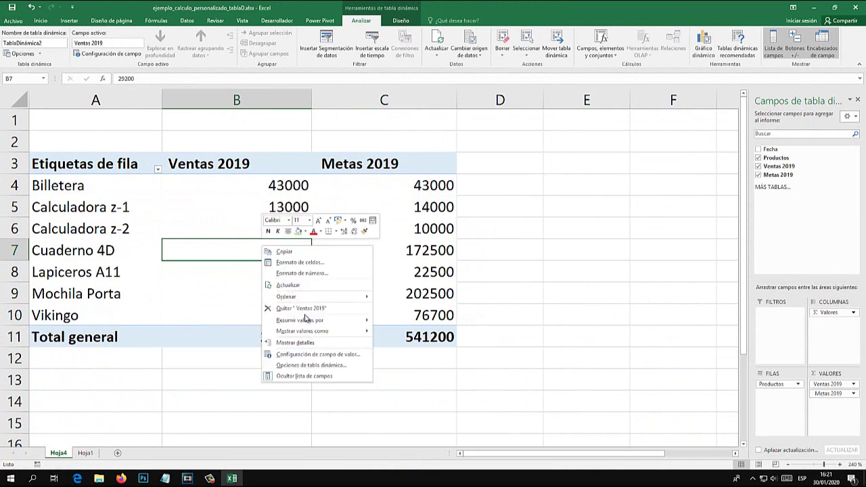
left_click(311, 364)
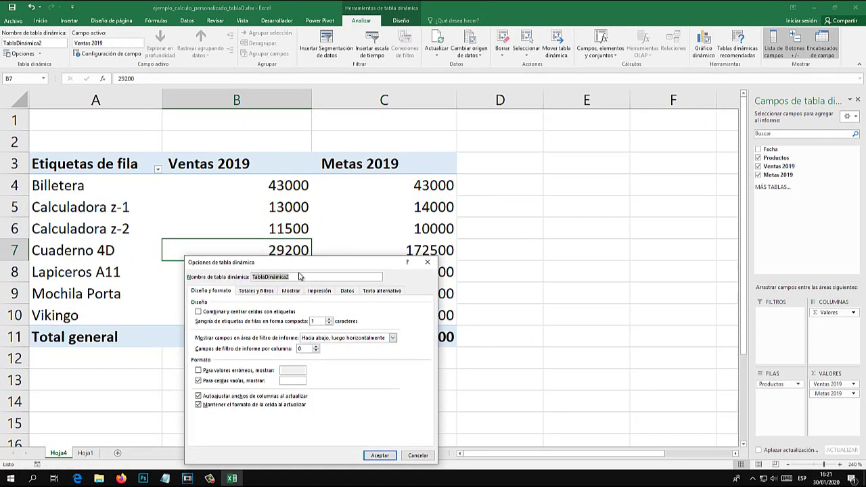
left_click(427, 262)
Step: Format the Ventas 2019 value field as Moneda with the S/. symbol and 2 decimals
right_click(284, 252)
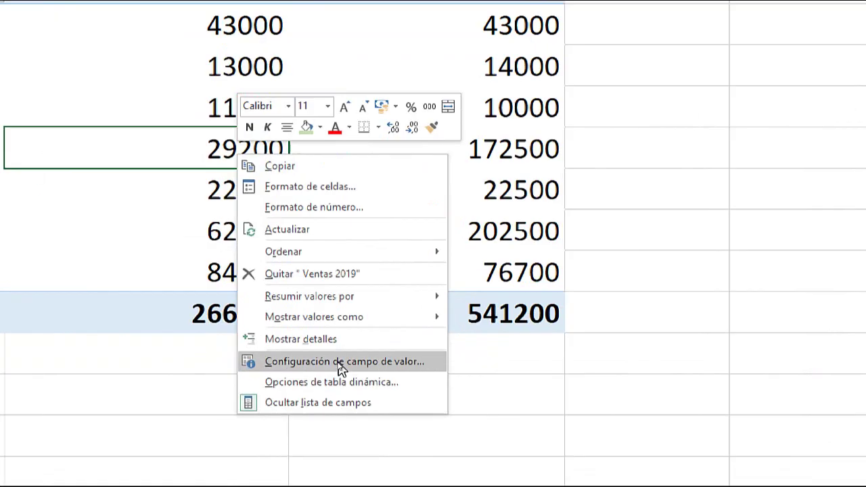
left_click(357, 366)
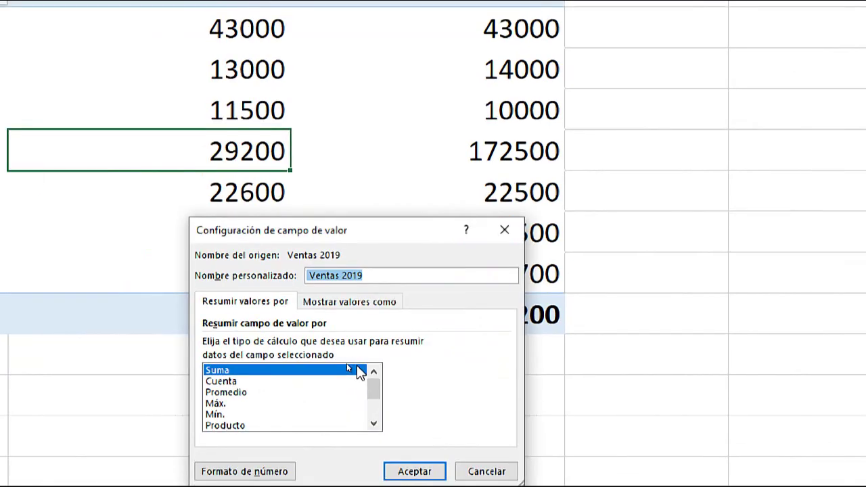
mouse_move(545, 286)
left_mouse_down()
mouse_move(532, 176)
mouse_move(413, 123)
left_mouse_up()
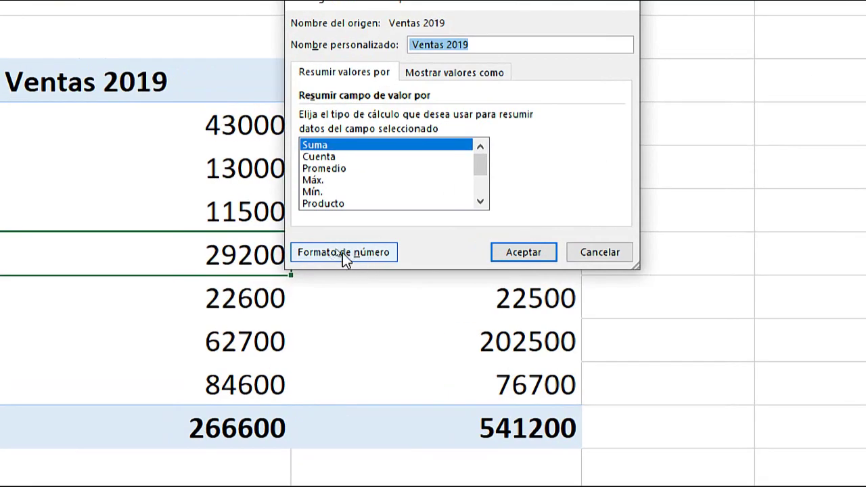
left_click(346, 253)
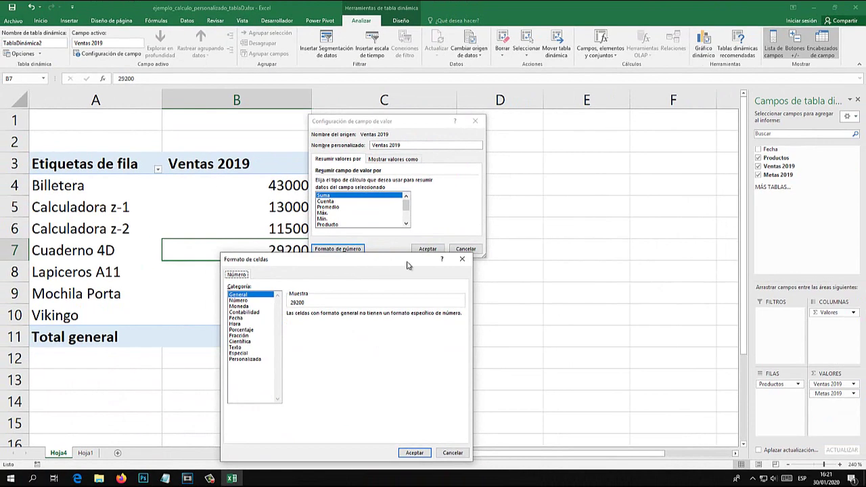
left_click_drag(407, 266, 347, 137)
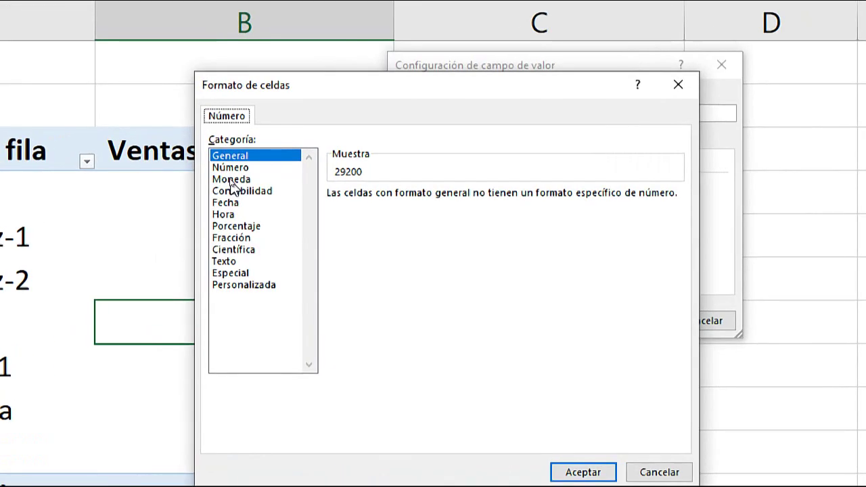
left_click(232, 180)
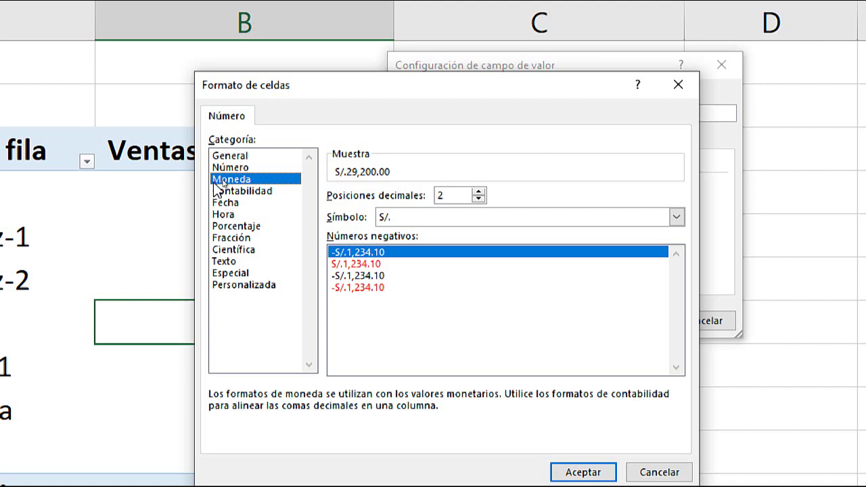
left_click(678, 216)
left_click(678, 289)
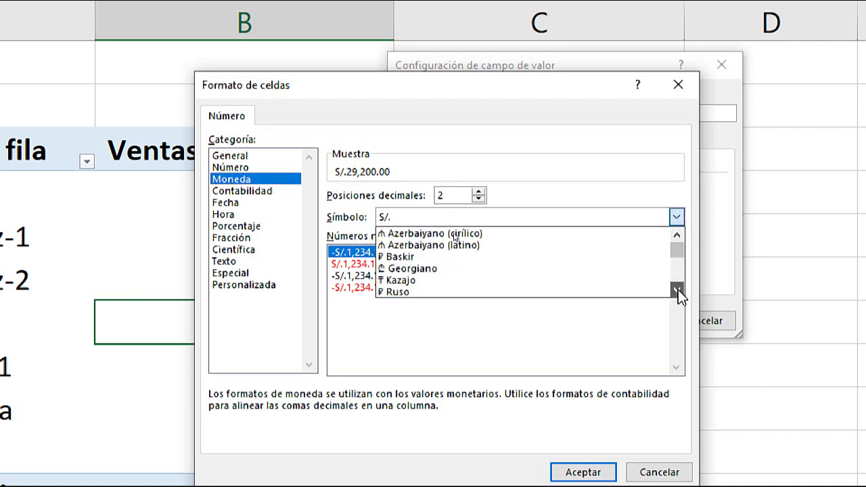
left_click(678, 237)
left_click(678, 236)
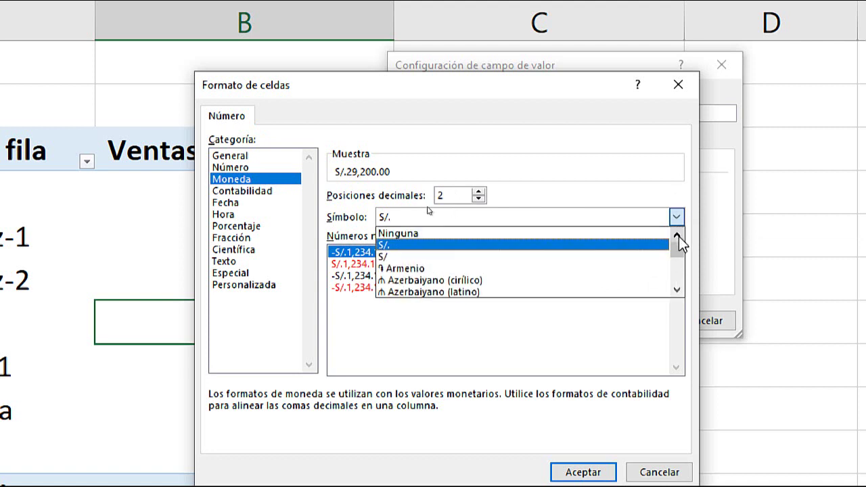
left_click(418, 247)
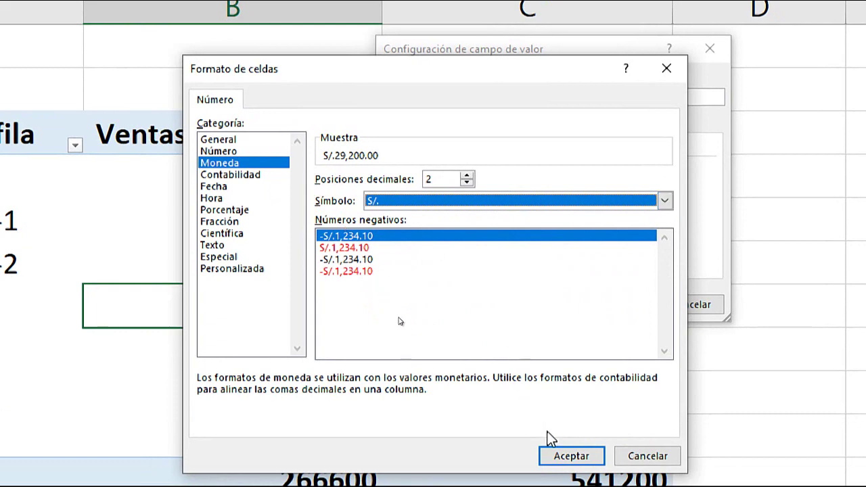
left_click(566, 458)
left_click(615, 304)
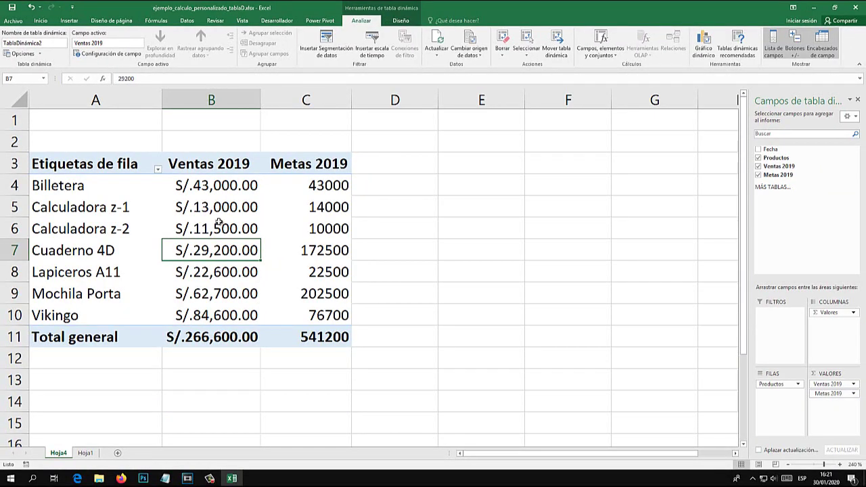
Step: Format the Metas 2019 value field as Moneda with the S/. symbol
left_click(328, 227)
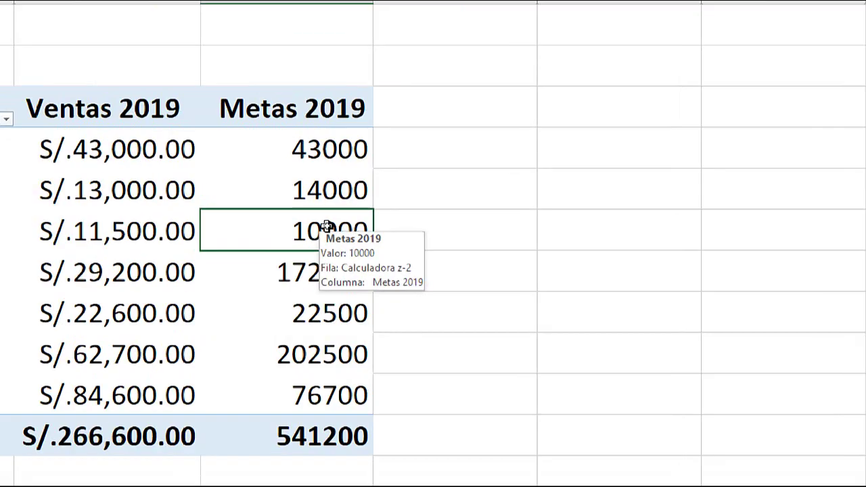
right_click(328, 227)
left_click(433, 444)
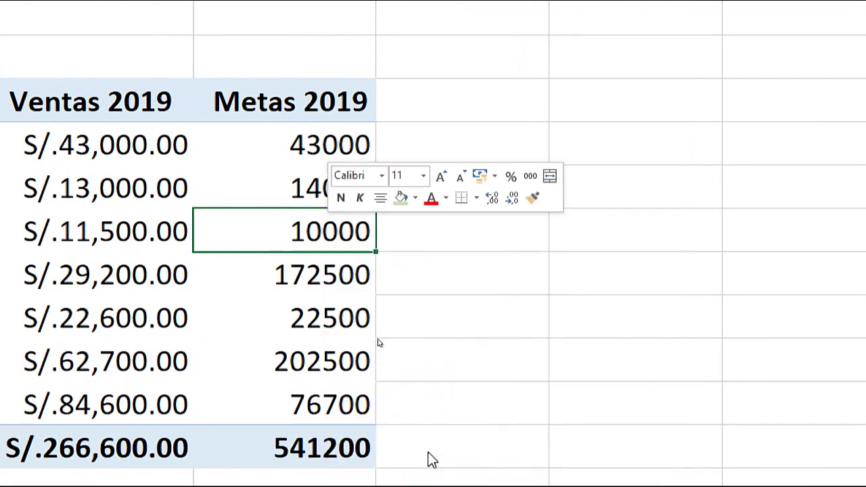
left_click_drag(422, 309, 475, 68)
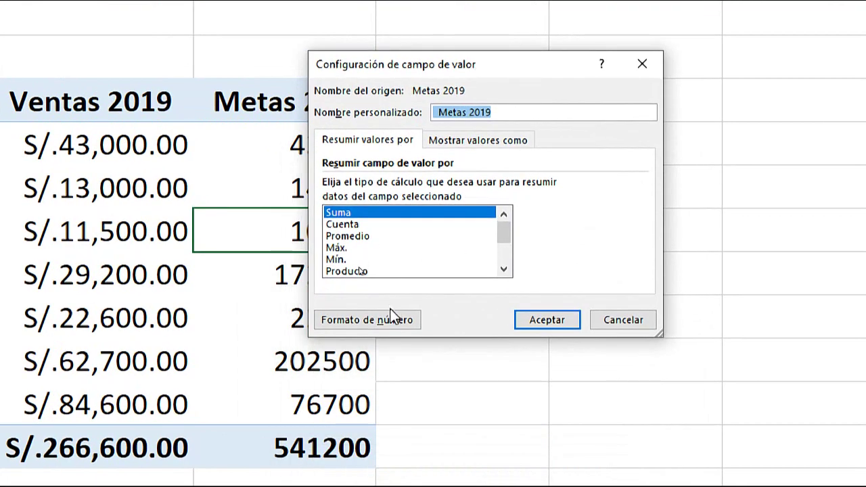
left_click(381, 328)
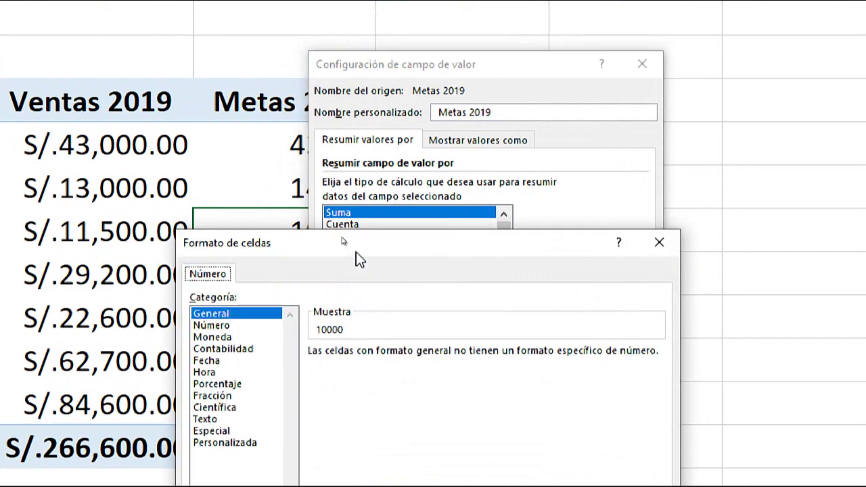
mouse_move(423, 250)
left_mouse_down()
mouse_move(477, 252)
mouse_move(500, 103)
left_mouse_up()
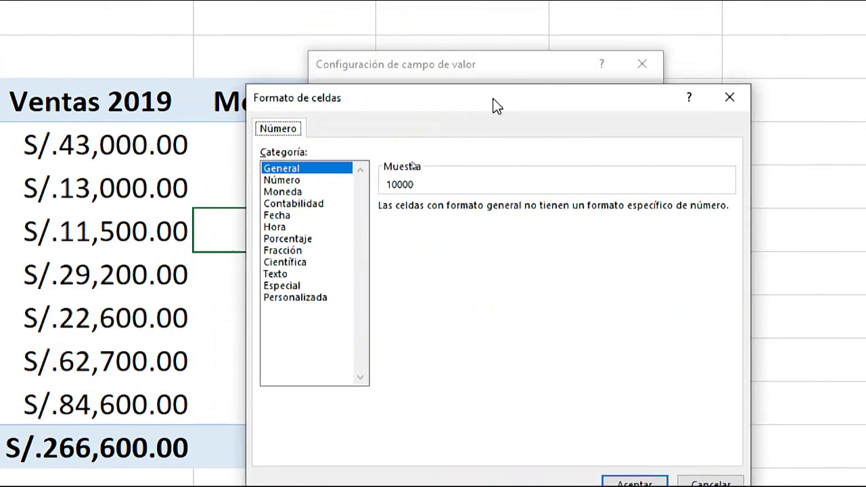
left_click(288, 190)
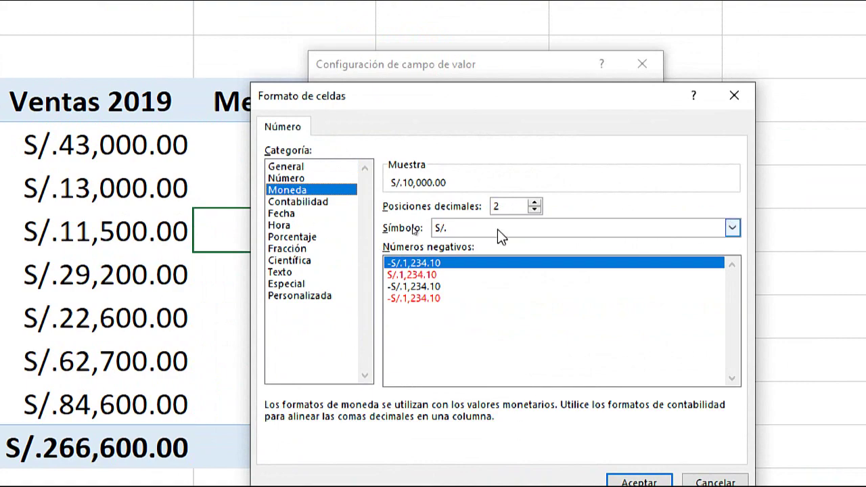
left_click(446, 227)
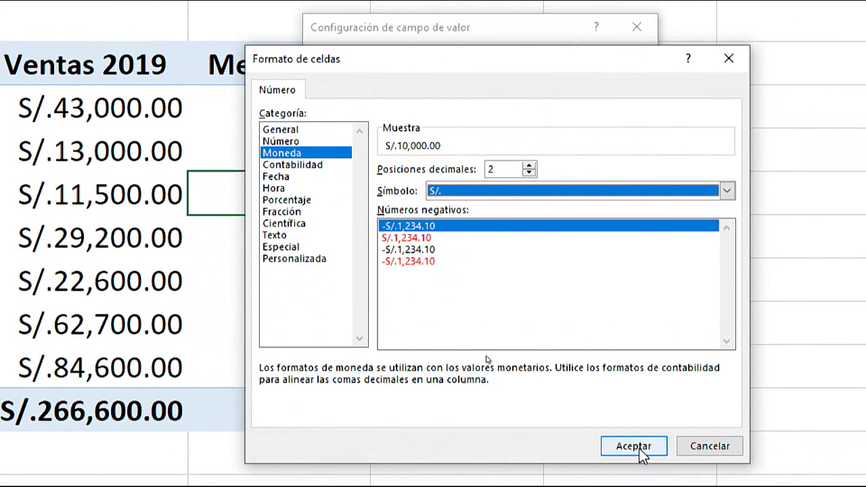
left_click(642, 482)
left_click(532, 276)
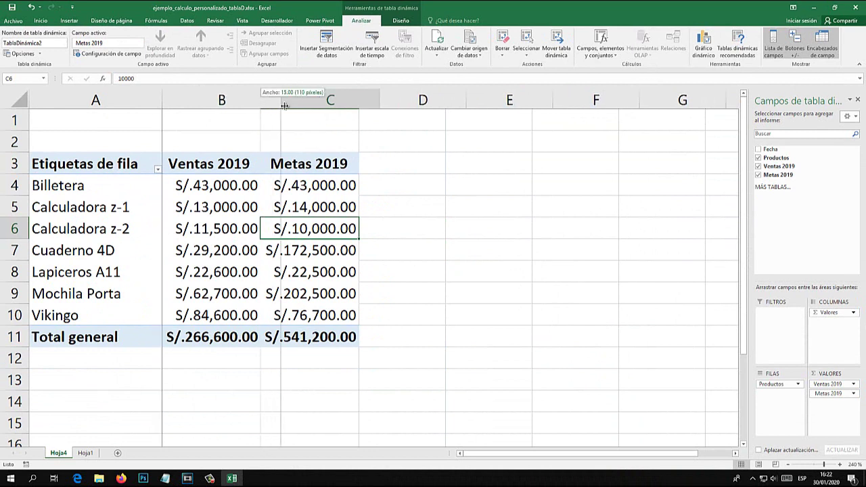
Step: Widen columns B and C so the currency amounts fit
left_click_drag(260, 99, 282, 99)
left_click_drag(381, 100, 400, 99)
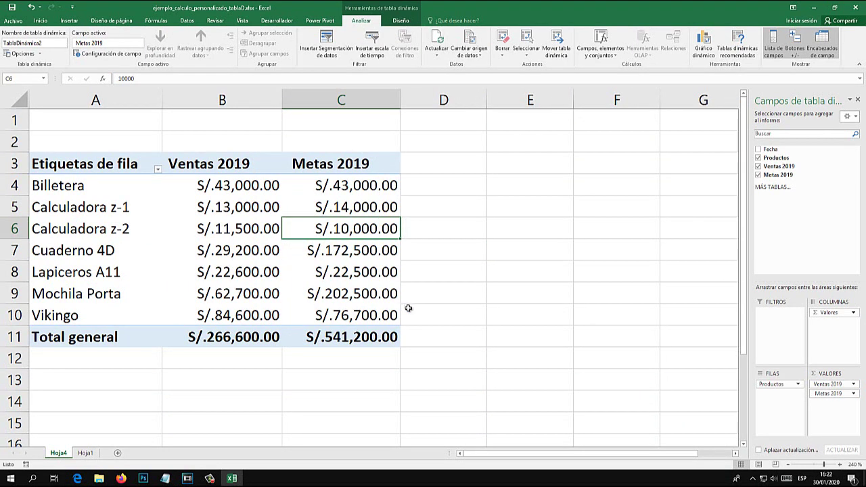
left_click(443, 293)
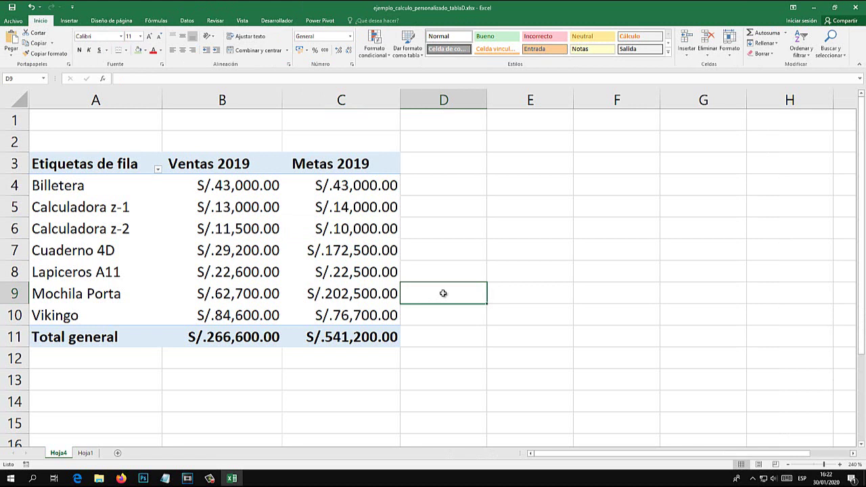
Step: Point out the product rows and values in the pivot table, such as Lapiceros A11
left_click(266, 244)
left_click(263, 296)
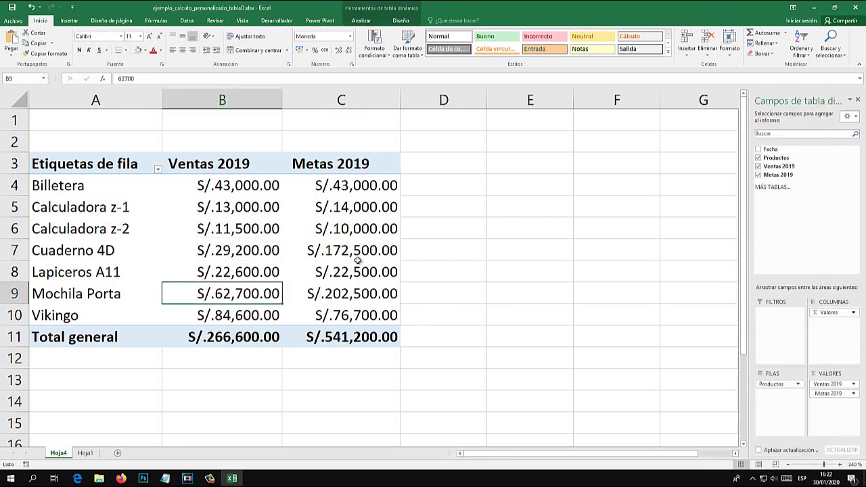
left_click(322, 198)
left_click(214, 189)
left_click(126, 215)
left_click(157, 278)
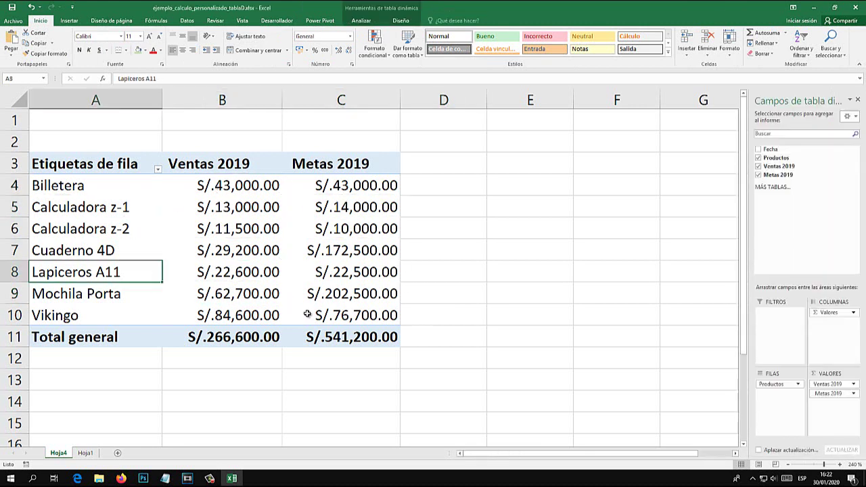
left_click(308, 314)
left_click(287, 196)
left_click(236, 193)
left_click(263, 254)
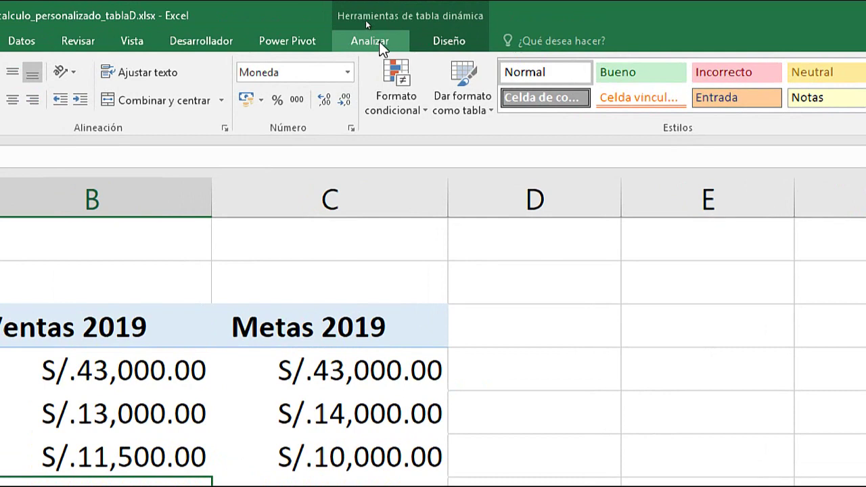
Step: Open Insertar campo calculado from Analizar > Campos, elementos y conjuntos
left_click(379, 42)
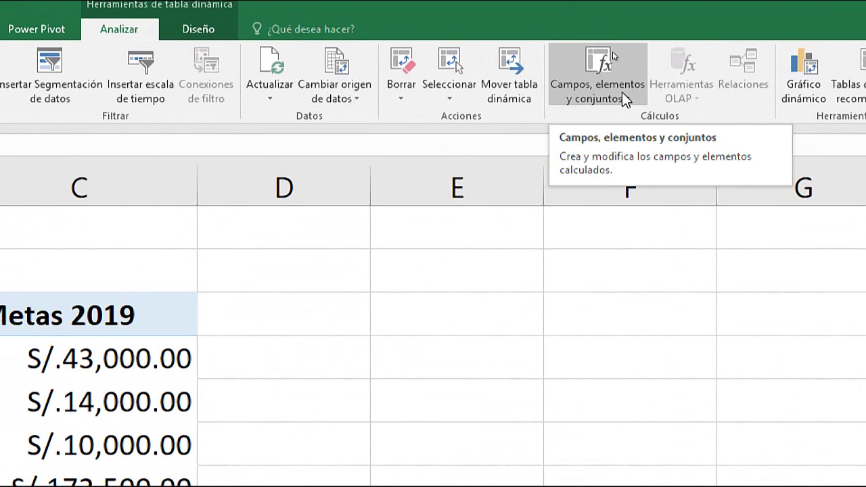
left_click(622, 95)
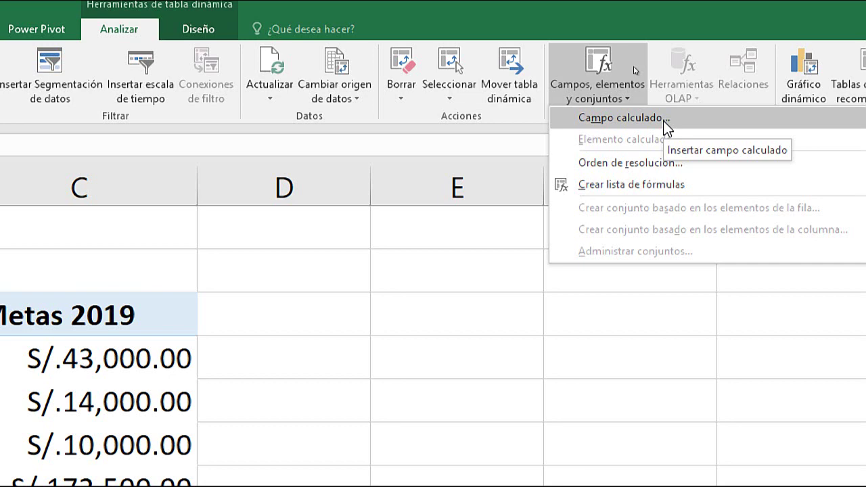
left_click(663, 123)
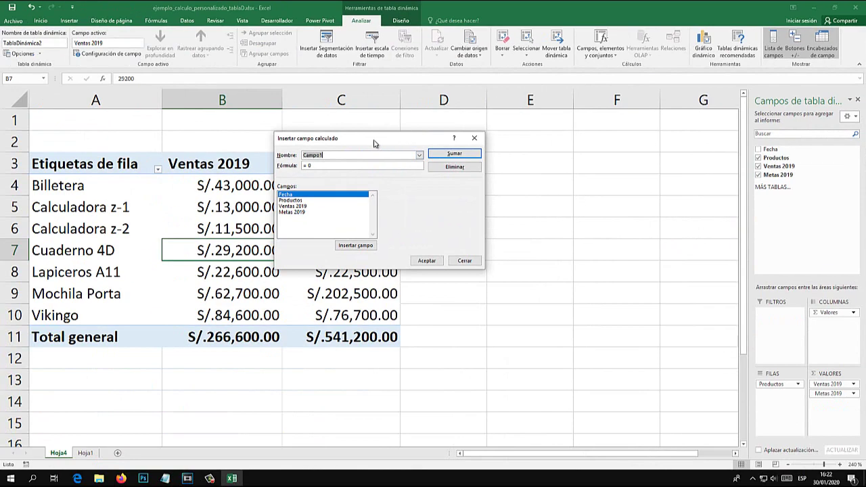
Step: Name the new calculated field 'Ventas Vs Metas'
left_click_drag(374, 143, 480, 170)
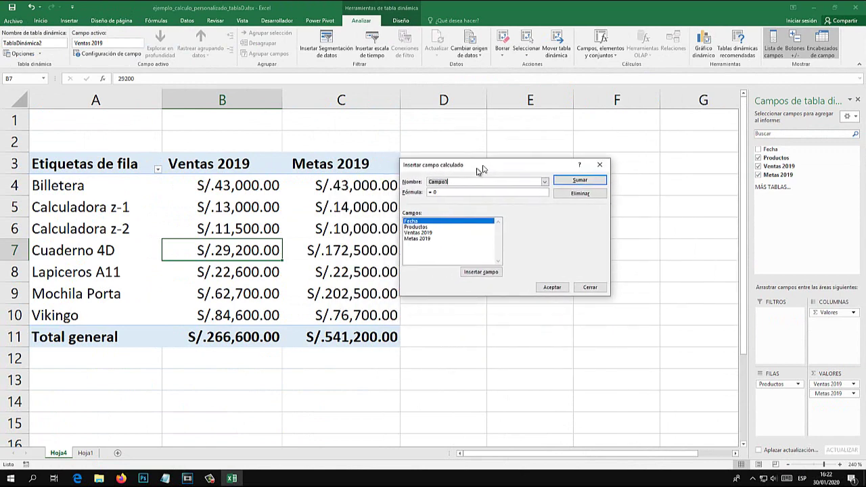
left_click_drag(481, 170, 508, 164)
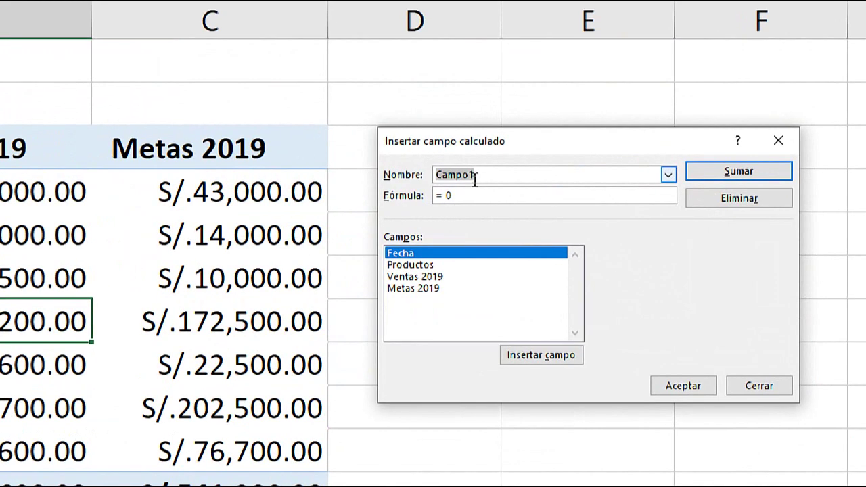
double_click(474, 178)
type("Meta")
key("BackSpace")
key("BackSpace")
key("BackSpace")
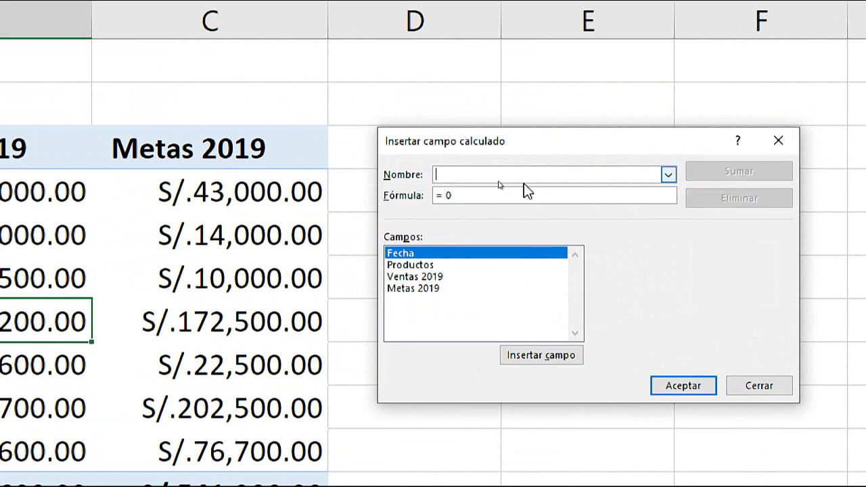
type("Venats")
key("BackSpace")
key("BackSpace")
type("ta")
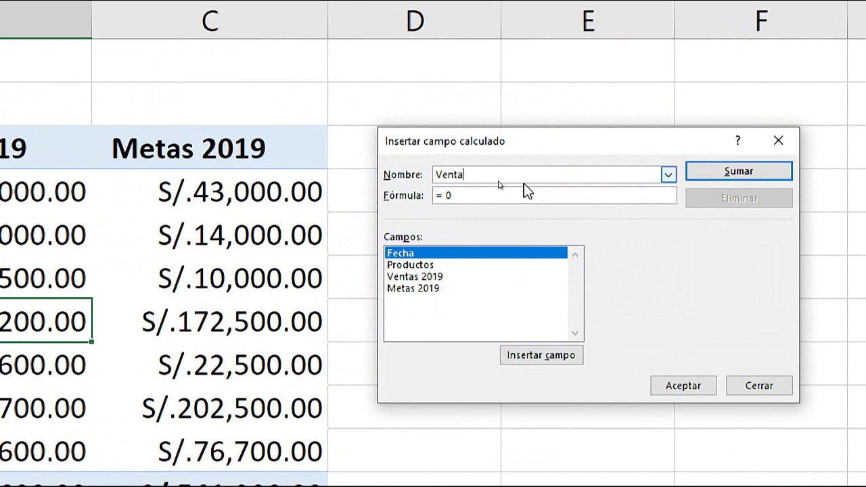
type("s Vs")
type(" Metas")
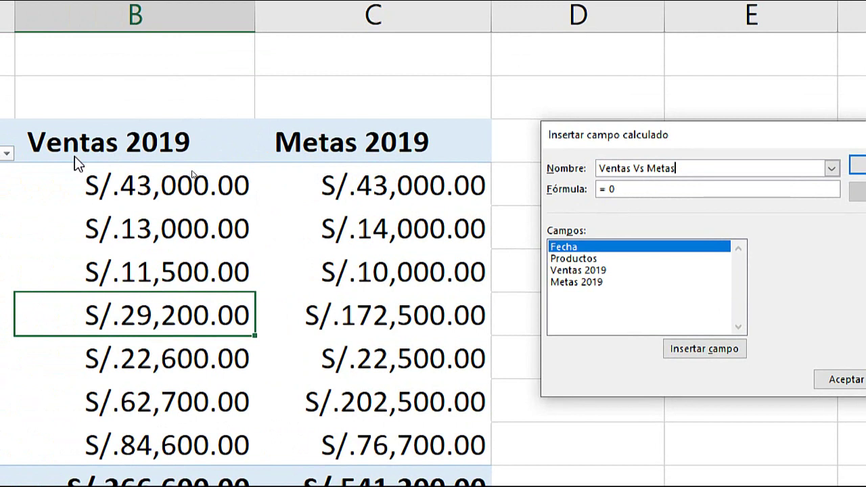
Step: Set the field's formula to = 'Ventas 2019' - 'Metas 2019' from the field list
left_click_drag(640, 189, 504, 192)
type("=")
double_click(562, 270)
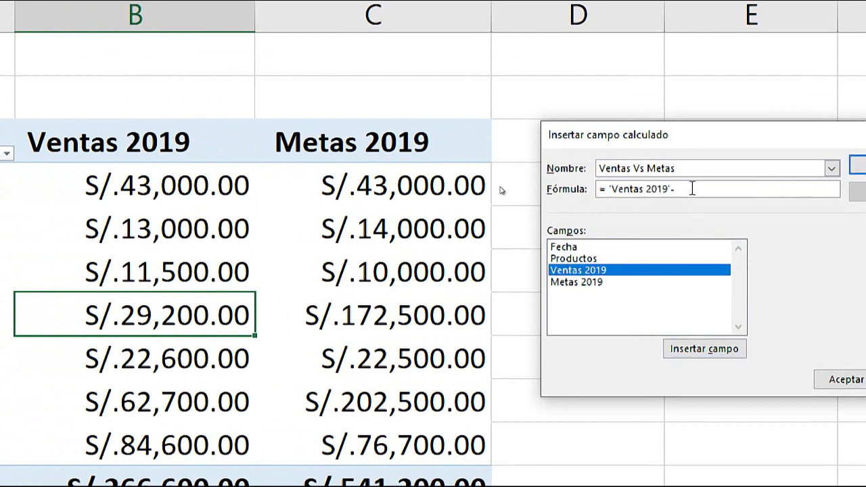
double_click(576, 283)
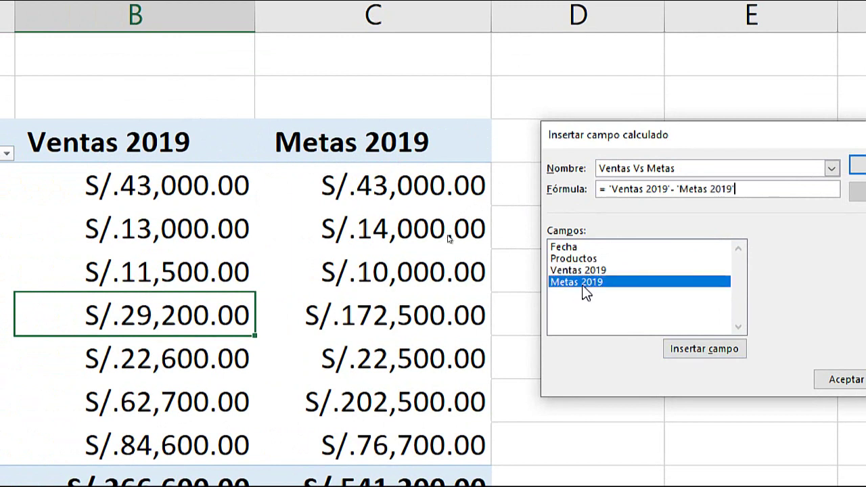
left_click(641, 189)
left_click_drag(668, 189, 608, 189)
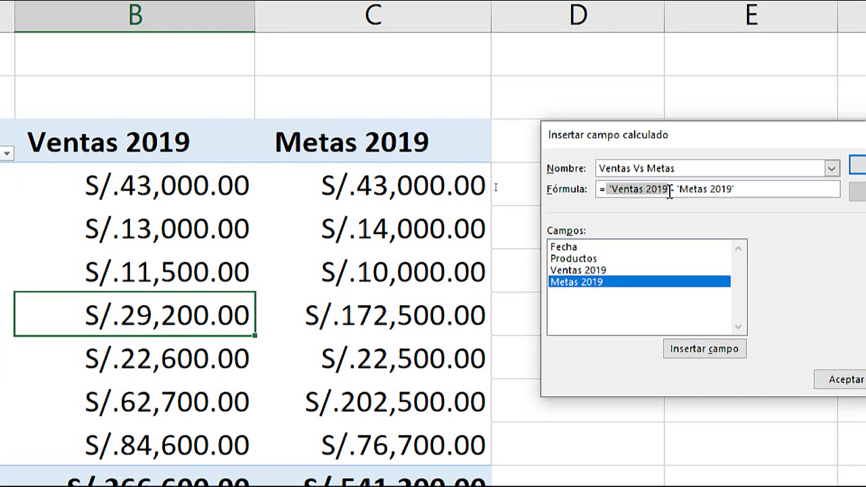
left_click_drag(736, 190, 675, 189)
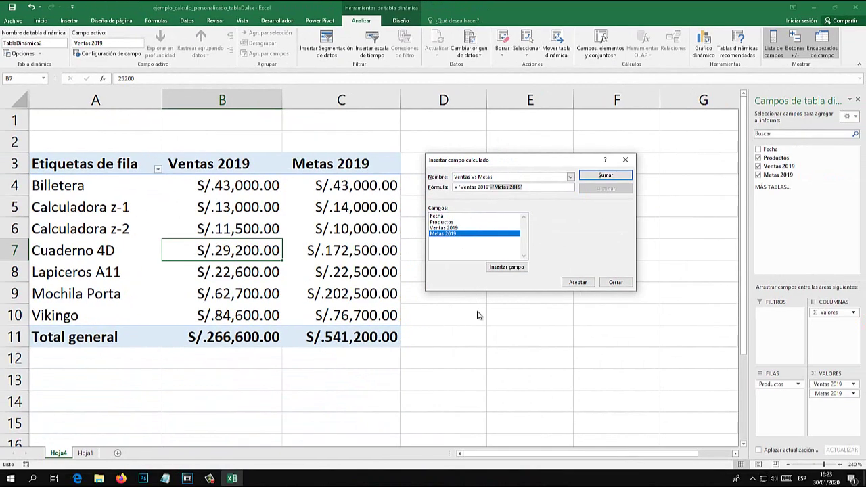
left_click(575, 284)
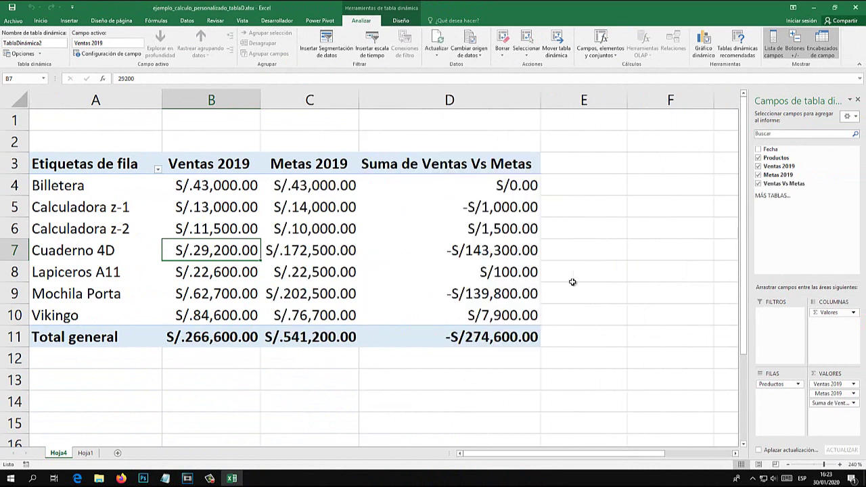
left_click(475, 230)
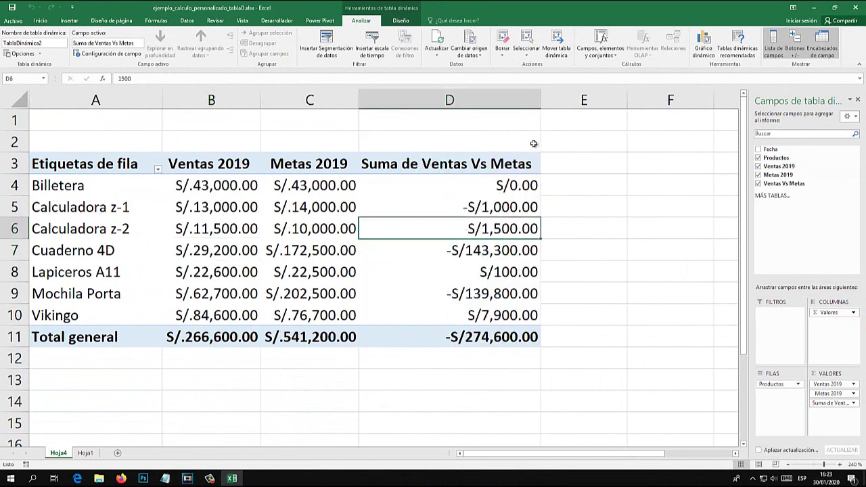
left_click_drag(543, 100, 504, 101)
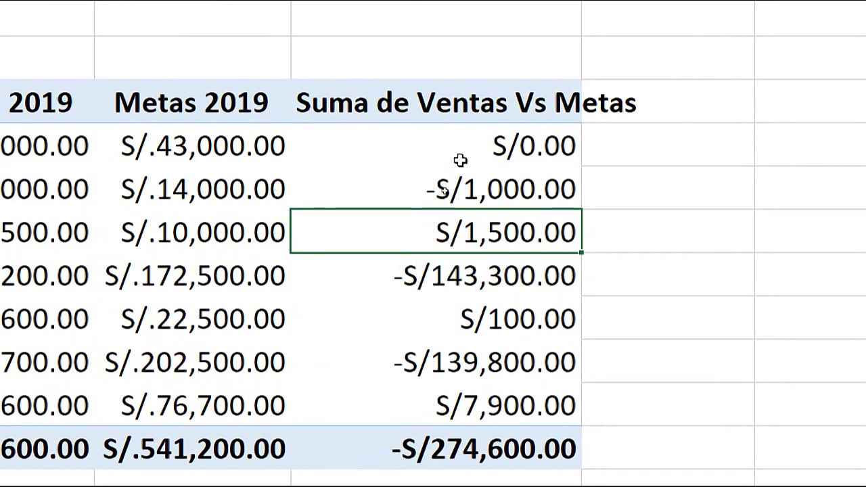
left_click(461, 179)
left_click(452, 274)
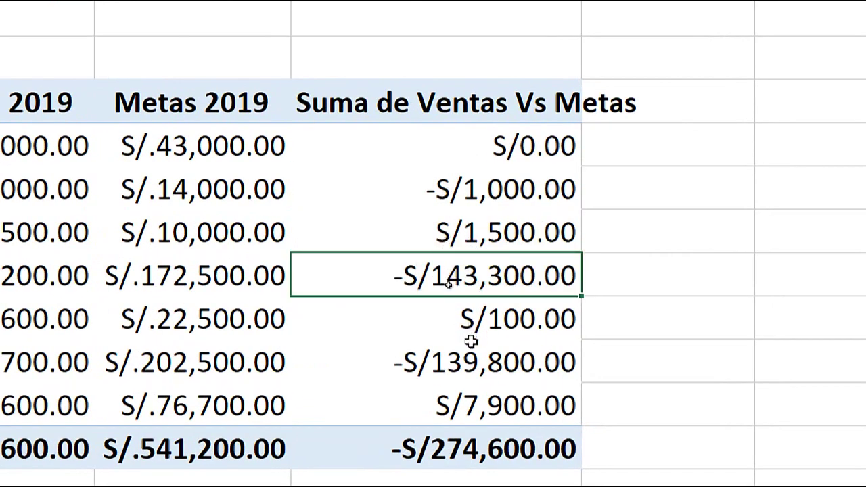
left_click(468, 366)
left_click(470, 409)
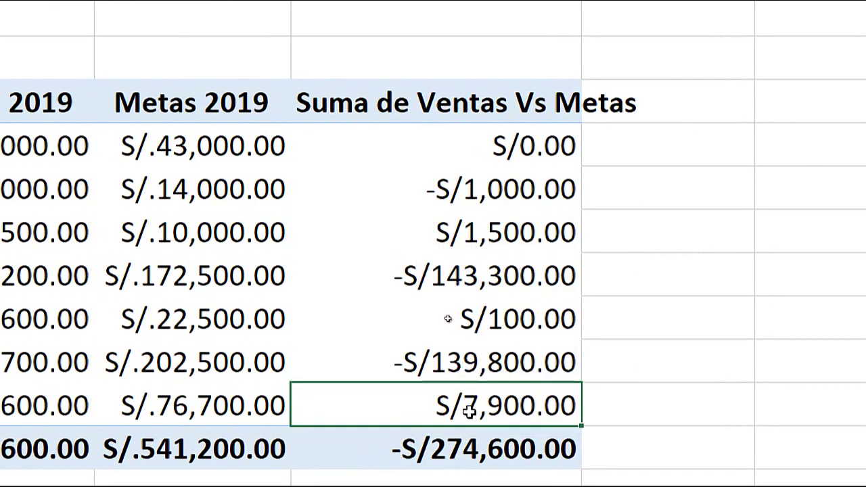
left_click(460, 323)
left_click(463, 276)
left_click(465, 224)
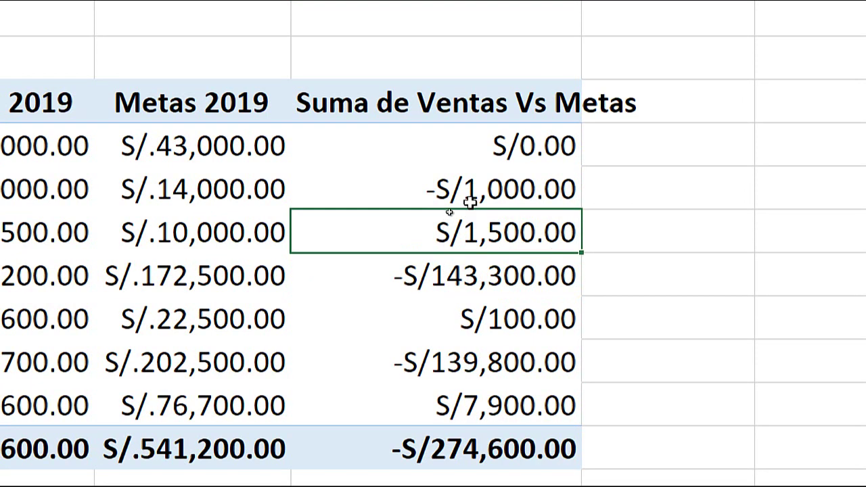
left_click(470, 195)
left_click(372, 102)
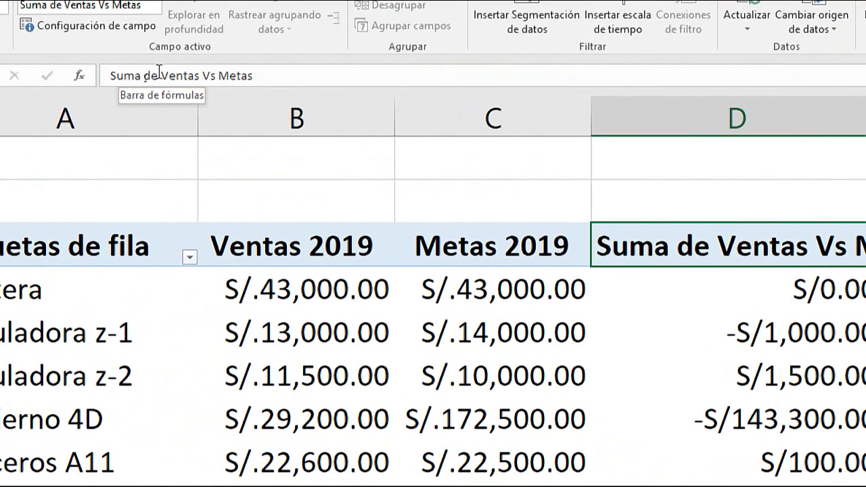
Step: Rename header D3 to ' Ventas Vs Metas', adding a leading space to avoid the name clash
left_click_drag(143, 78, 92, 80)
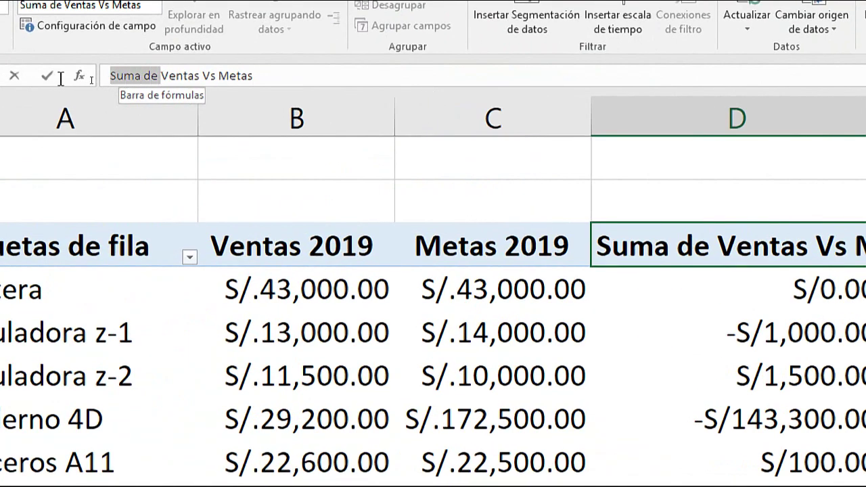
key("BackSpace")
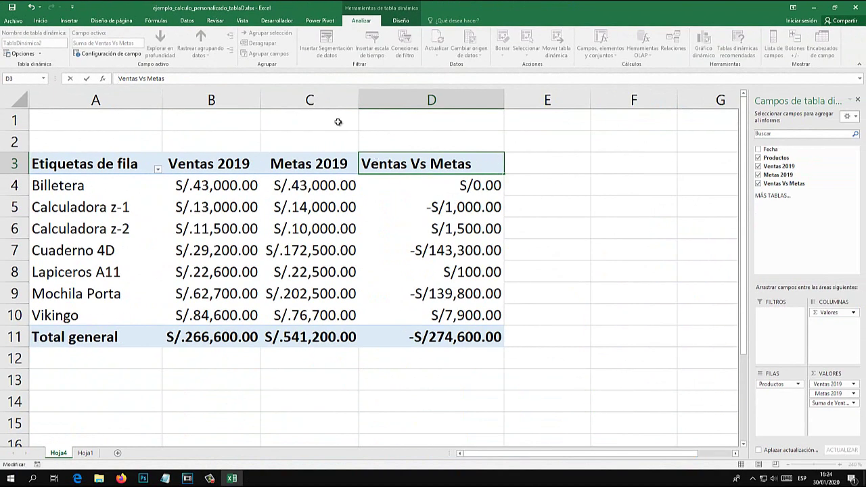
left_click(261, 100)
left_click(435, 263)
left_click(119, 79)
Step: Widen the Ventas 2019 and Metas 2019 columns and check the renamed Ventas Vs Metas header
left_click(401, 238)
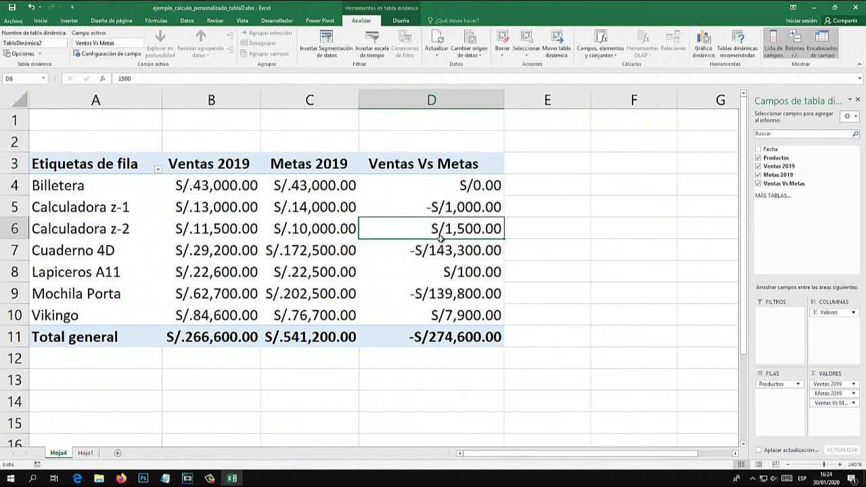
mouse_move(260, 100)
left_mouse_down()
mouse_move(289, 102)
mouse_move(275, 101)
left_mouse_up()
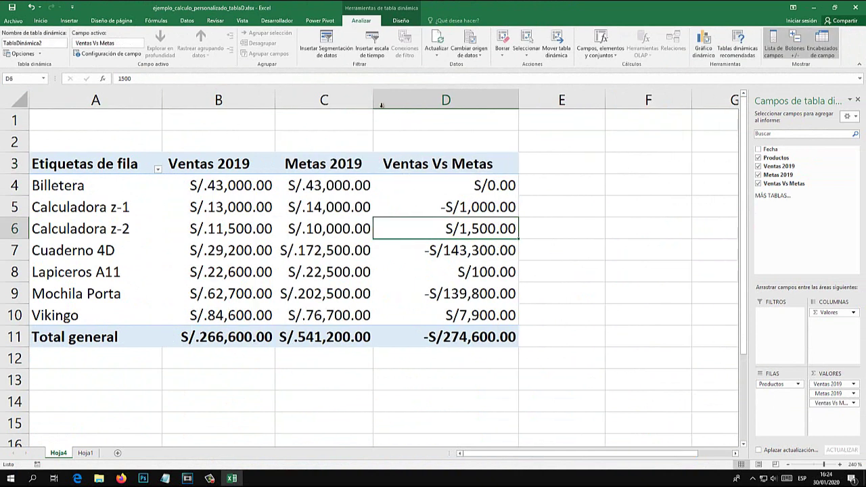
left_click_drag(373, 100, 406, 100)
left_click(441, 162)
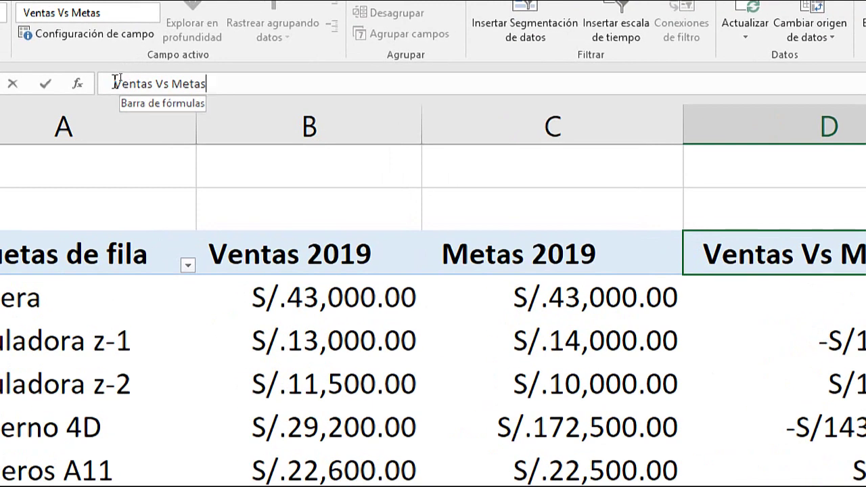
left_click_drag(115, 83, 91, 84)
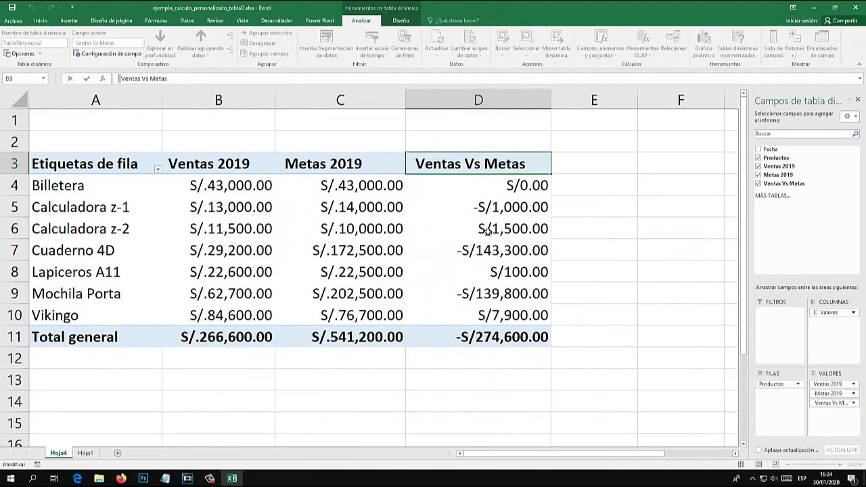
Step: Review each product's Ventas Vs Metas difference, from S/7,900.00 down to -S/143,300.00
left_click(494, 295)
left_click(486, 264)
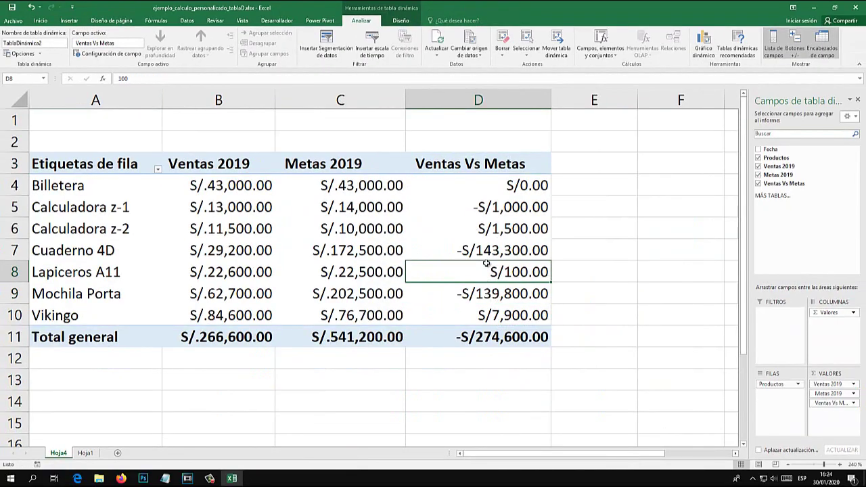
left_click(486, 250)
left_click(493, 232)
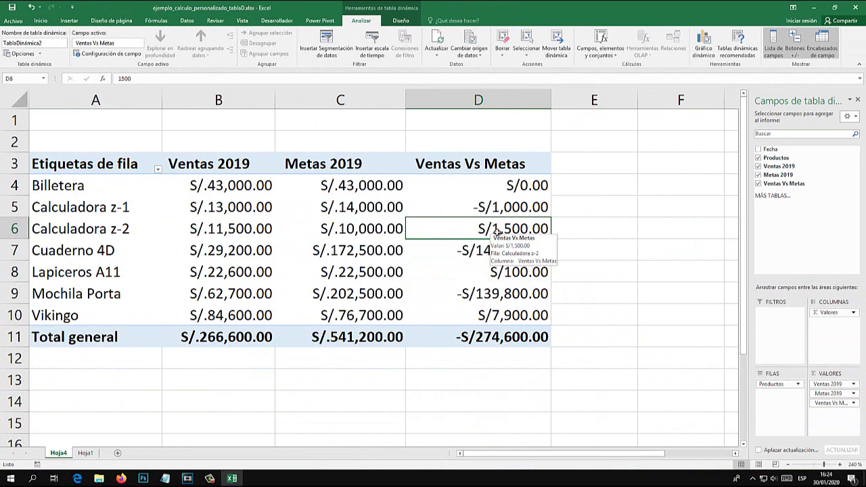
left_click(509, 211)
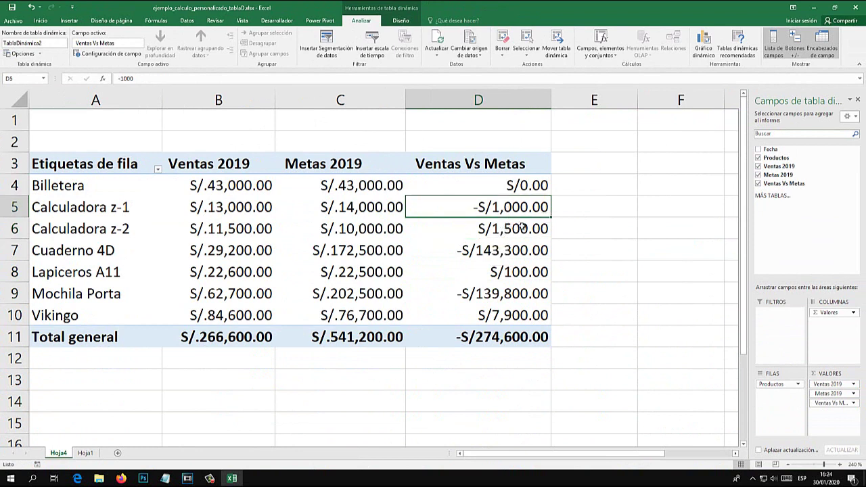
left_click(515, 250)
left_click(502, 295)
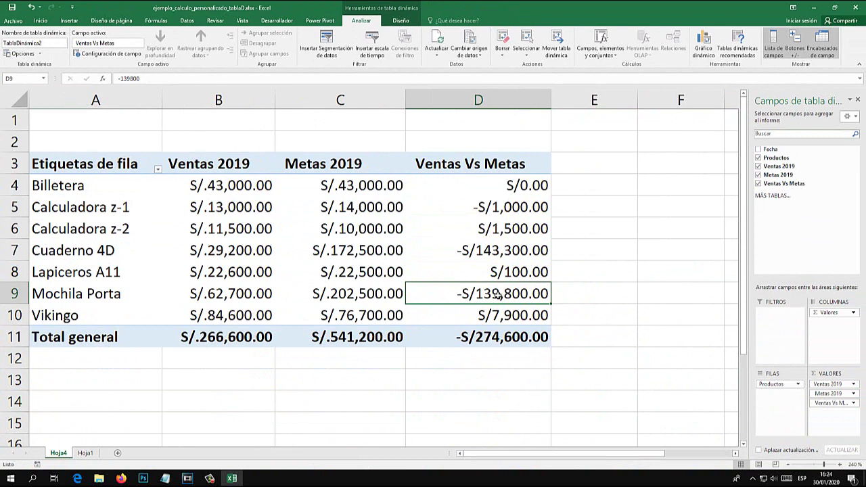
left_click(492, 314)
left_click(494, 296)
left_click(498, 272)
left_click(499, 249)
left_click(499, 230)
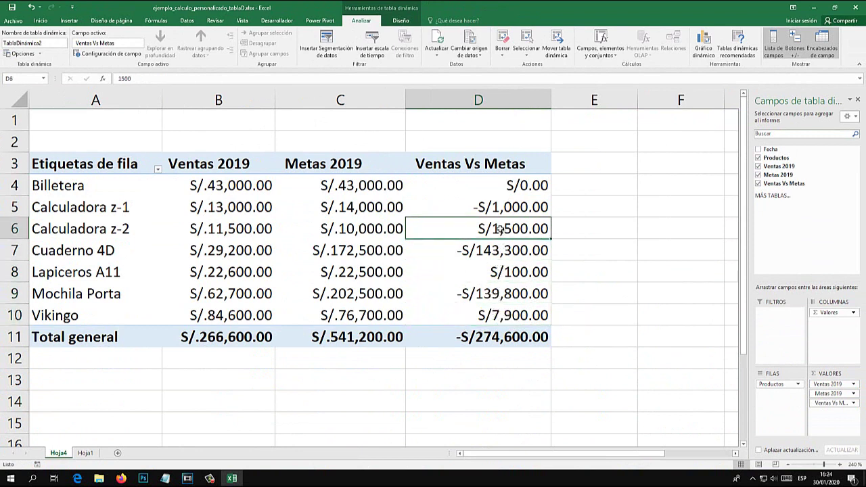
left_click(61, 188)
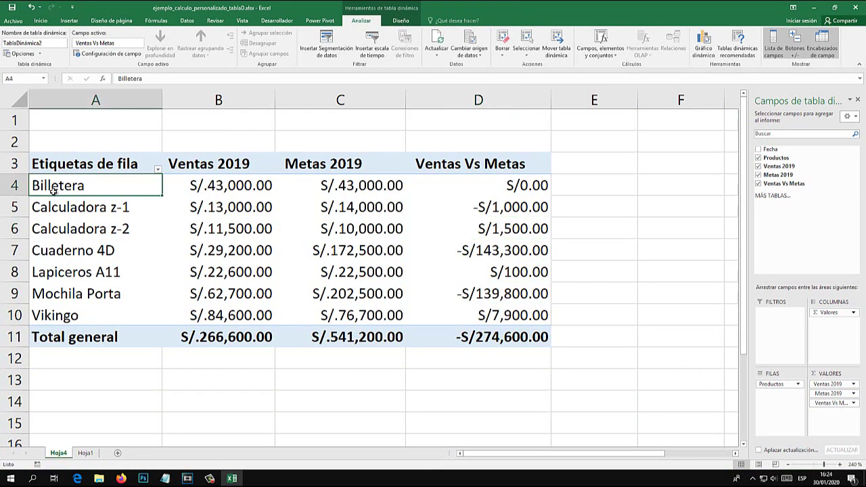
left_click(74, 214)
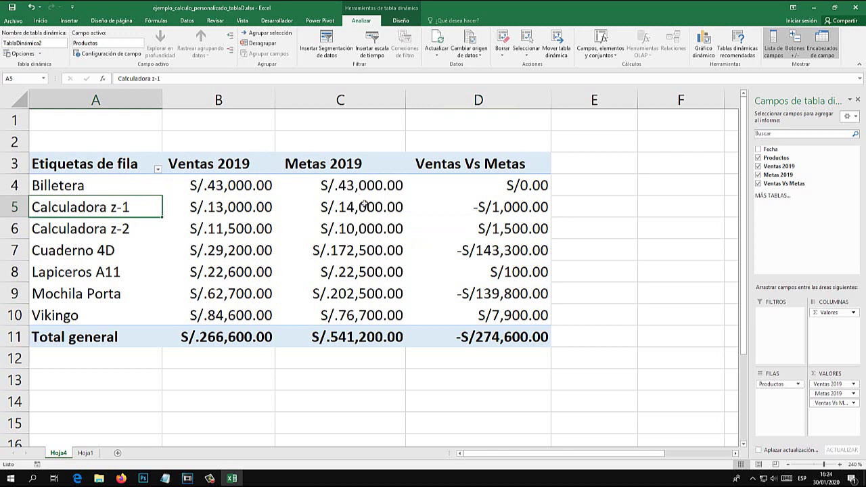
mouse_move(476, 195)
Step: Select the differences D4:D10 and choose Nueva regla under Formato condicional on Inicio
left_click_drag(482, 186, 483, 311)
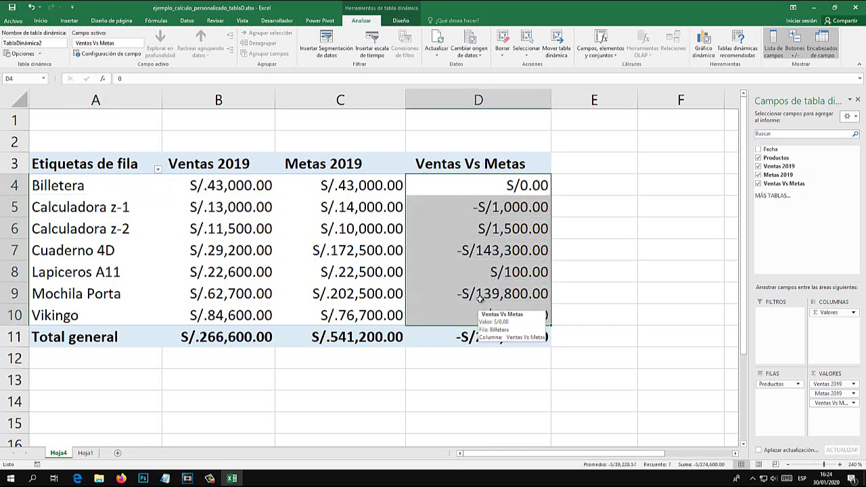
left_click(42, 21)
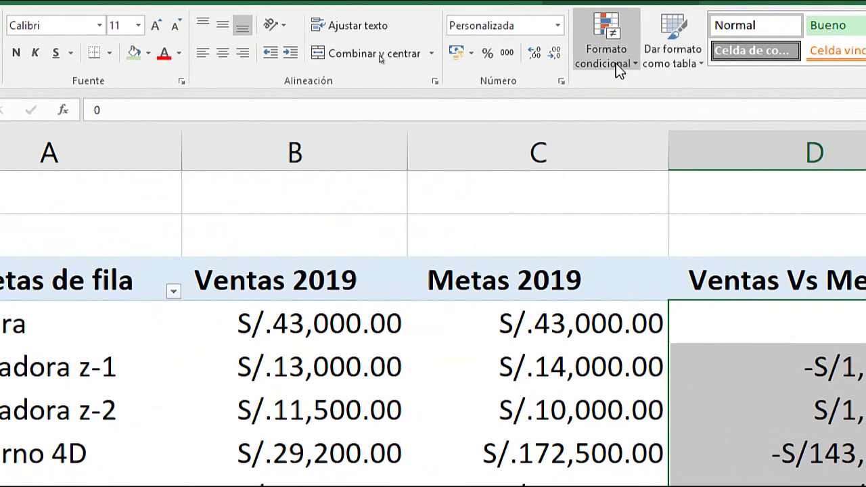
left_click(616, 64)
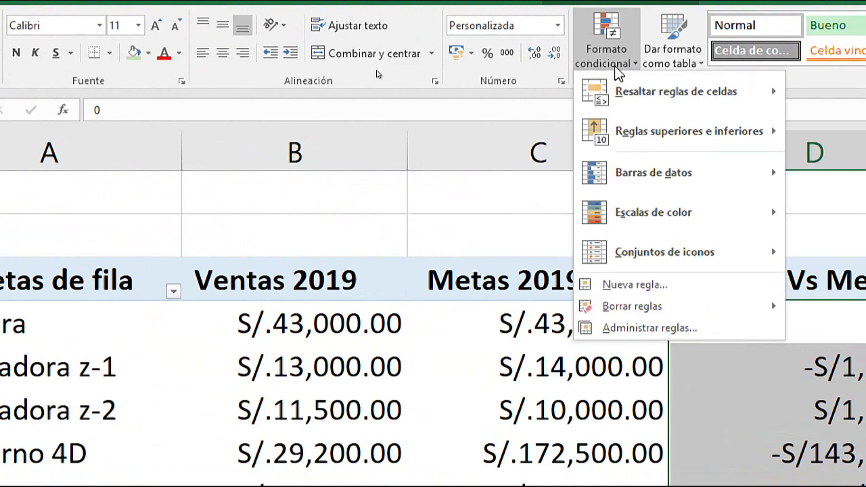
left_click(634, 284)
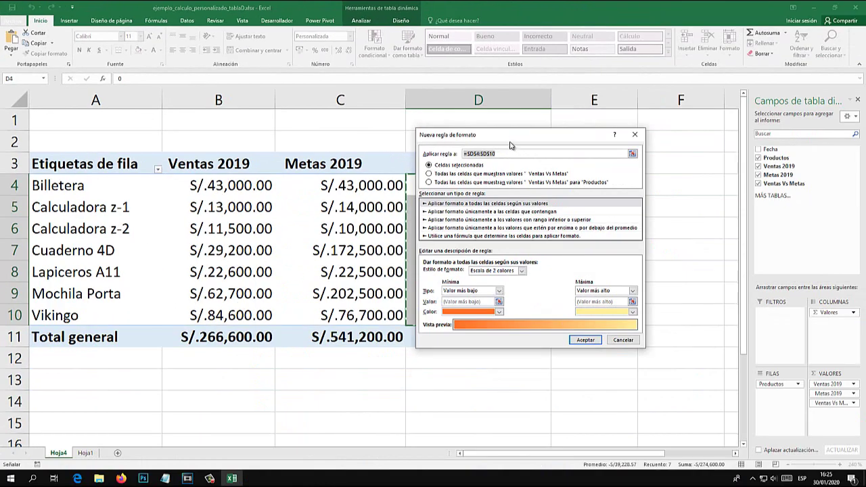
Step: Make the rule format only cells with values menor que 0, and open its cell format
left_click_drag(516, 136, 226, 84)
left_click(162, 161)
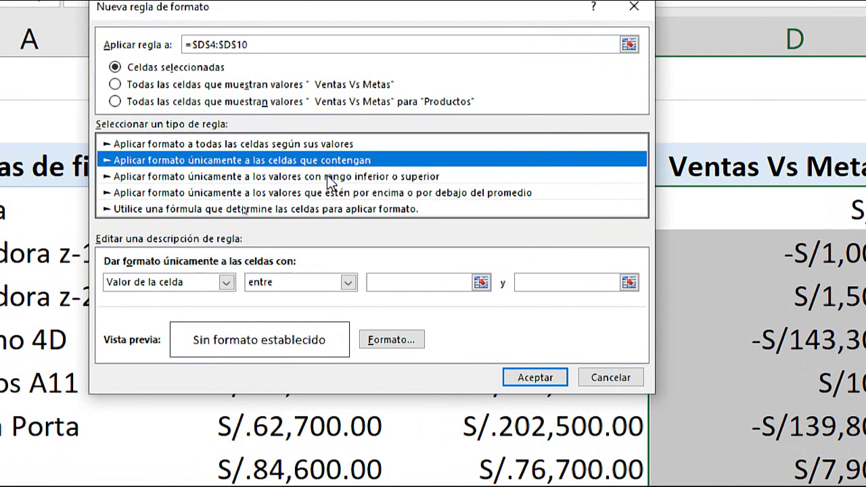
left_click(280, 283)
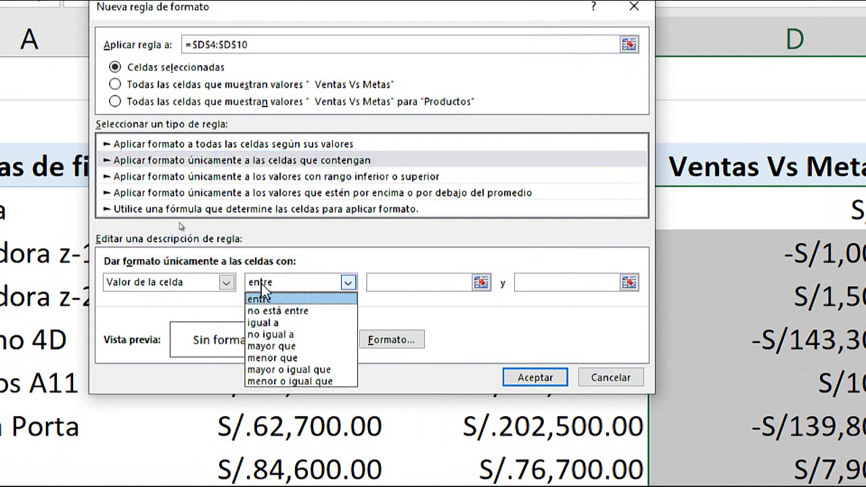
left_click(219, 284)
left_click(280, 284)
left_click(289, 358)
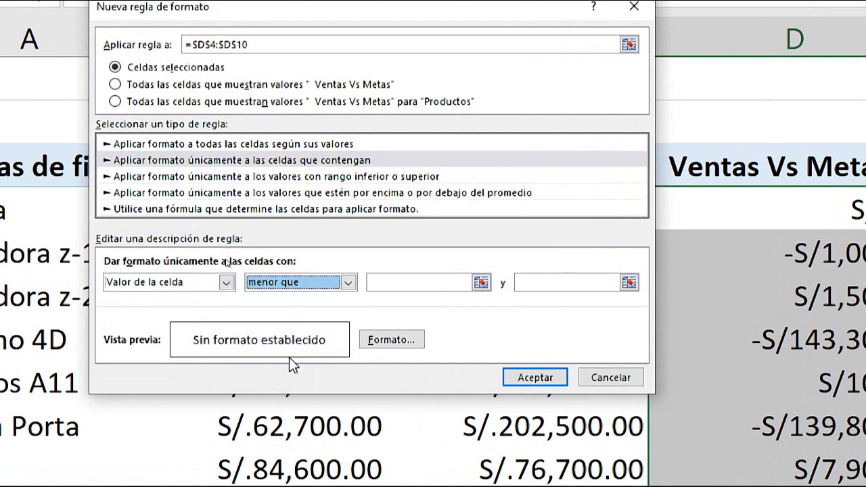
left_click(476, 282)
type("0")
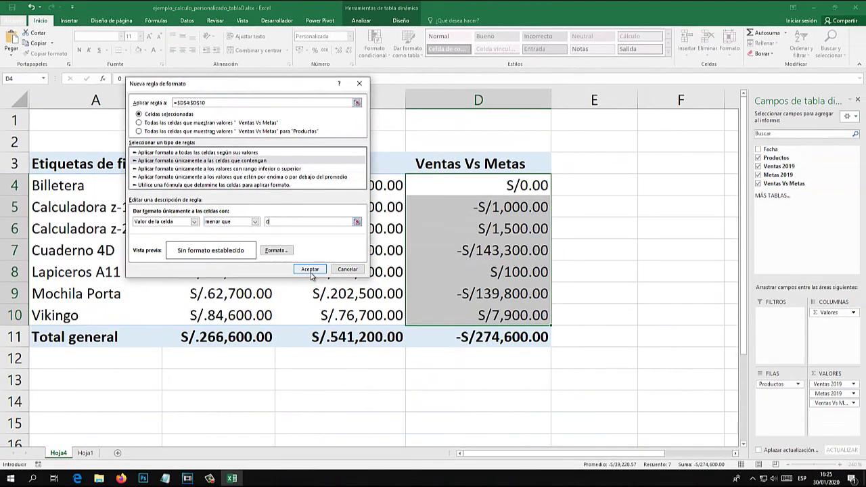
left_click(283, 252)
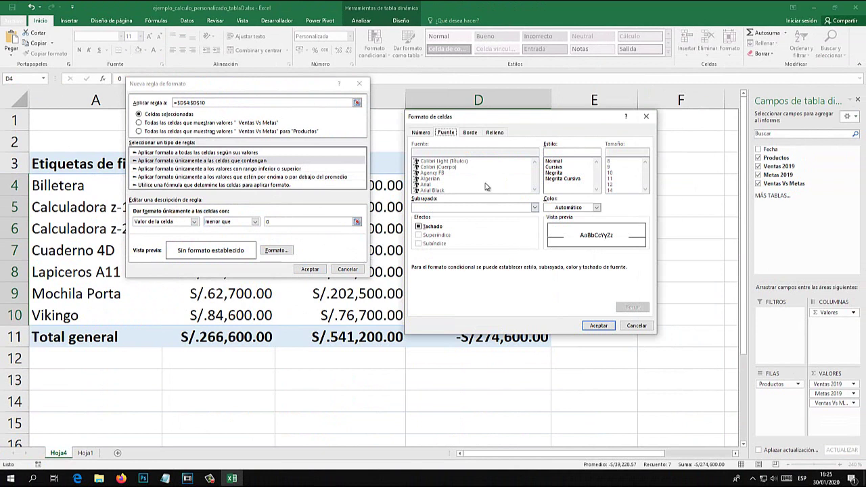
Step: Give cells below 0 a dark orange fill and apply the rule
left_click(495, 133)
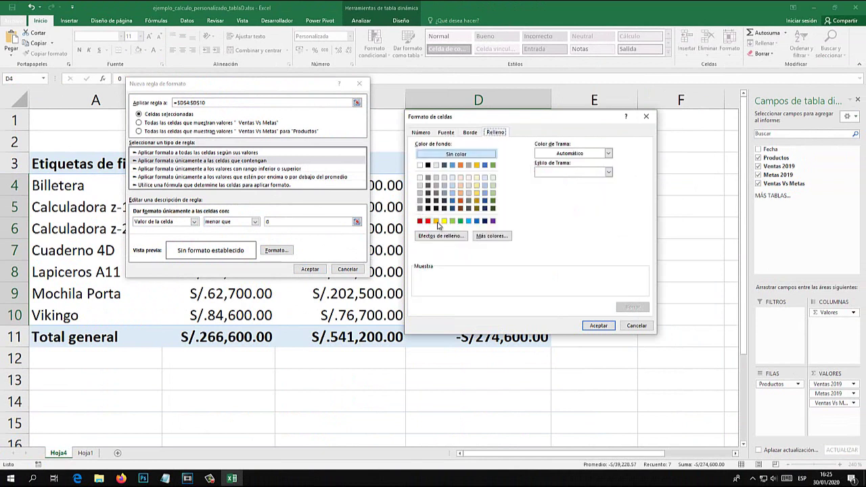
left_click(465, 201)
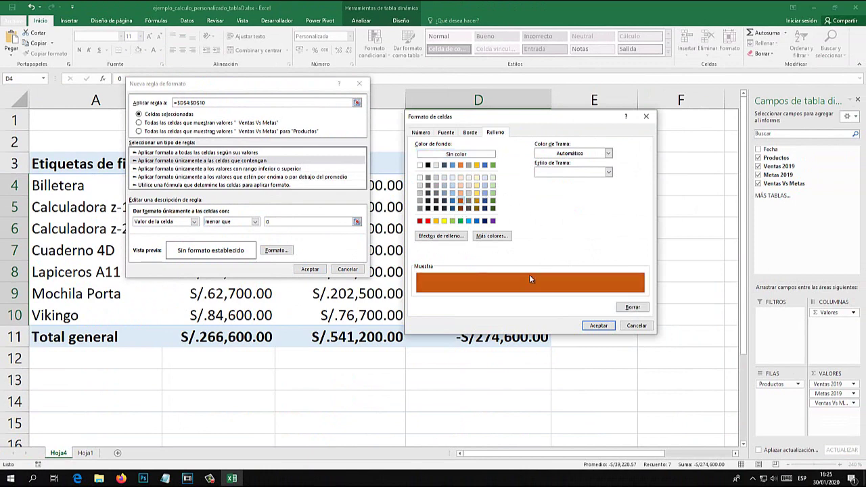
left_click(598, 325)
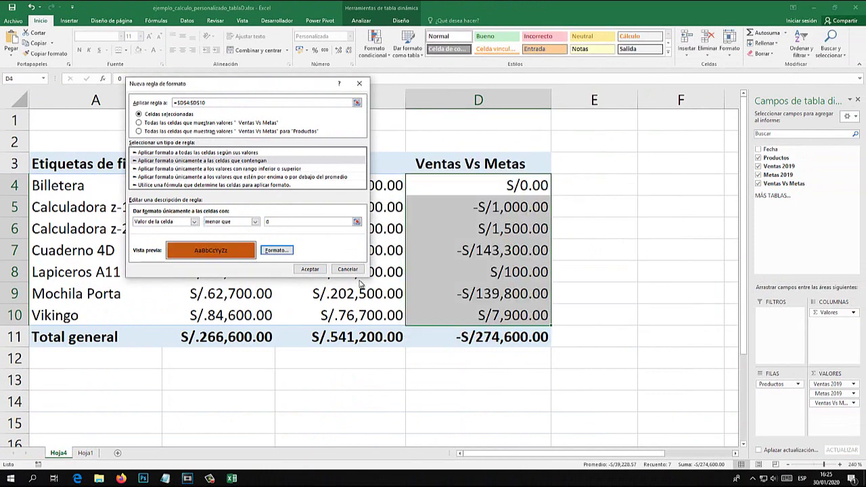
left_click(317, 269)
left_click(579, 255)
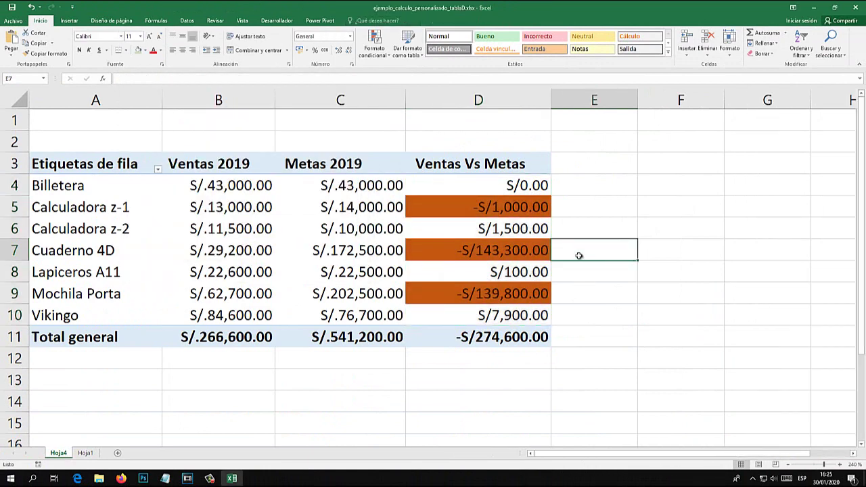
left_click(524, 212)
left_click(506, 247)
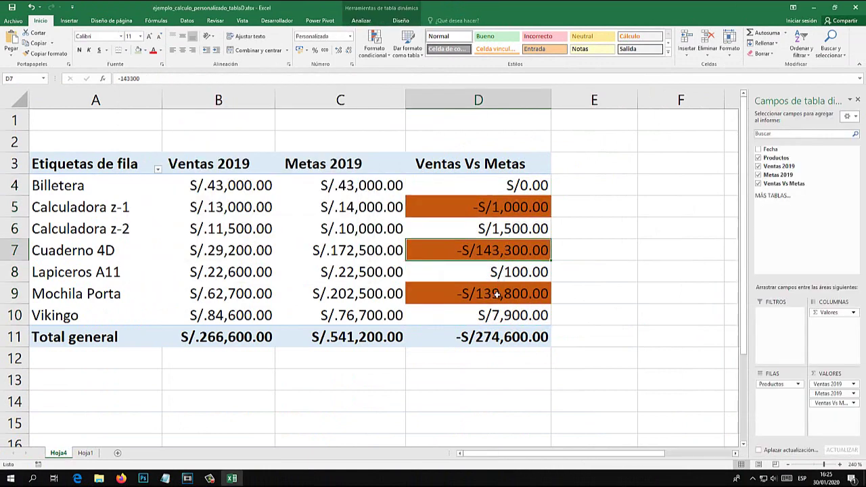
left_click(502, 210)
left_click(592, 221)
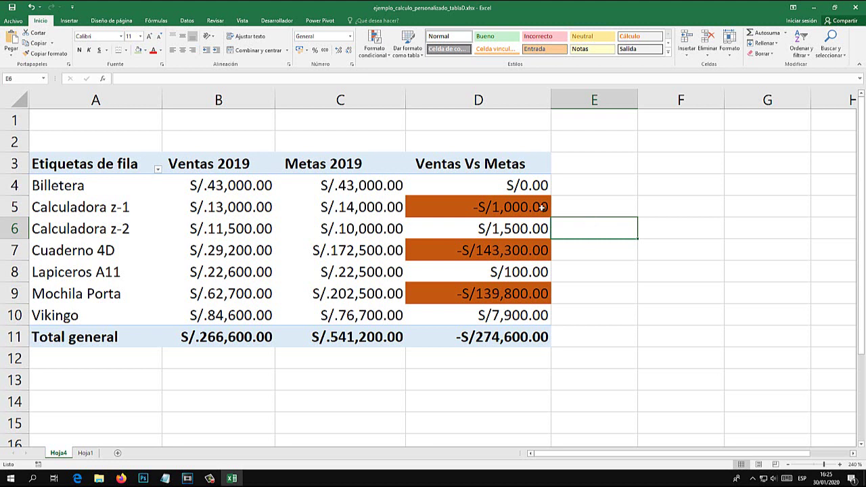
left_click(359, 154)
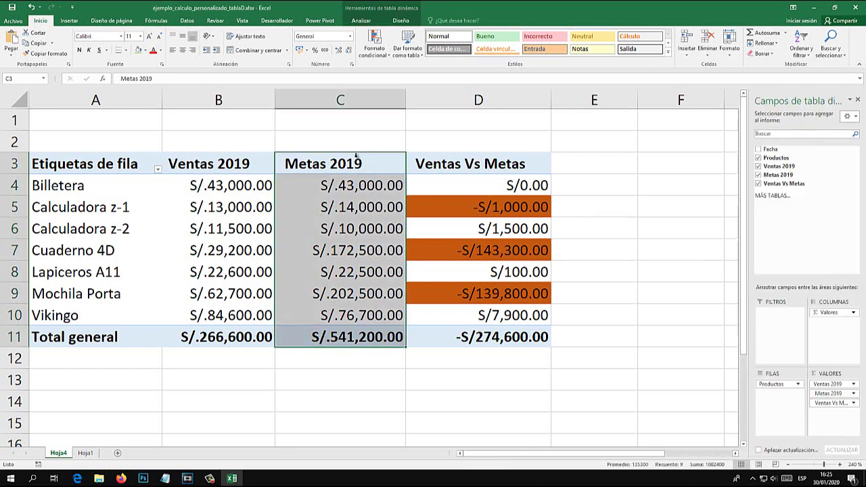
left_click(357, 160)
left_click(459, 171)
left_click(572, 171)
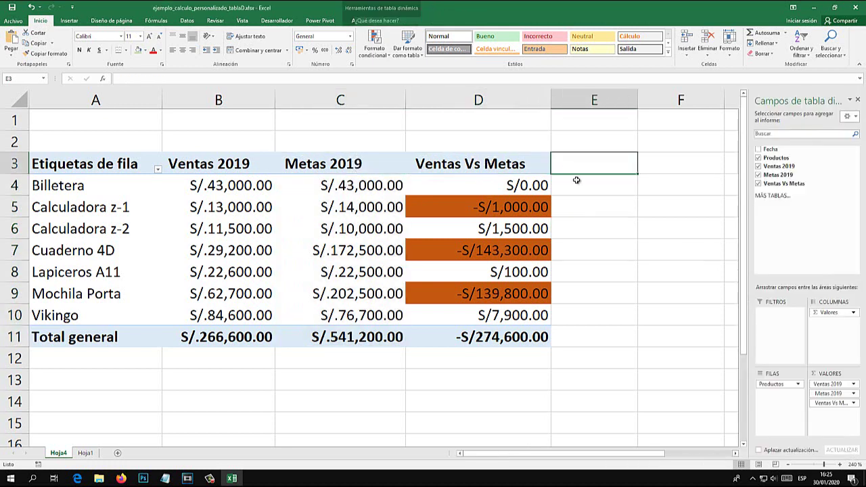
left_click(582, 225)
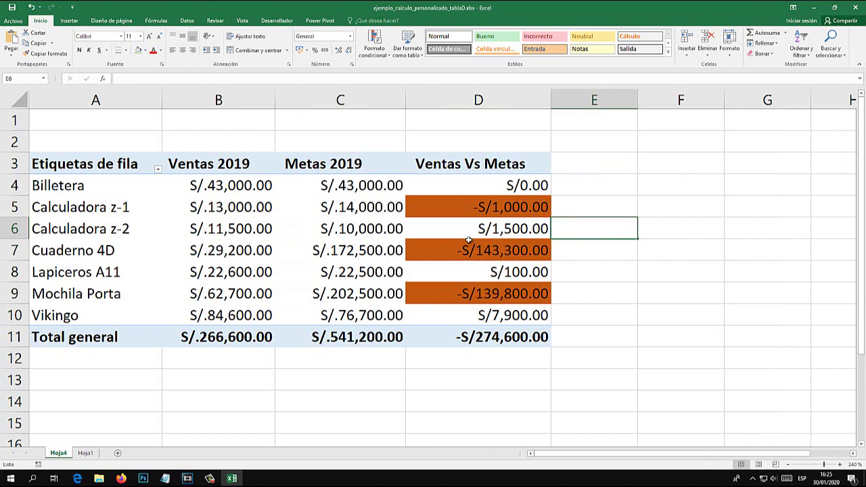
mouse_move(379, 236)
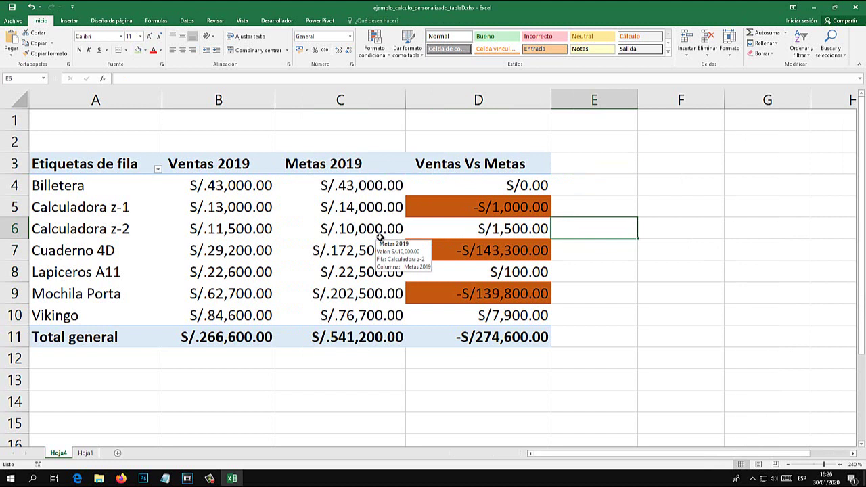
left_click(377, 236)
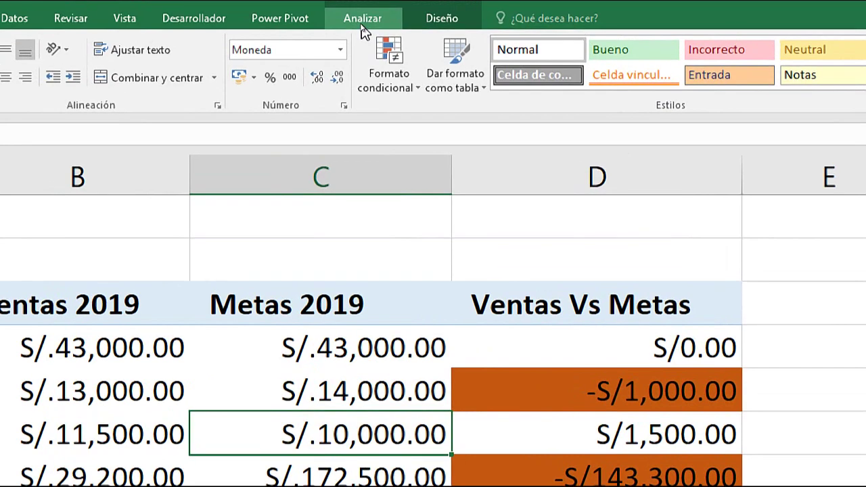
left_click(362, 22)
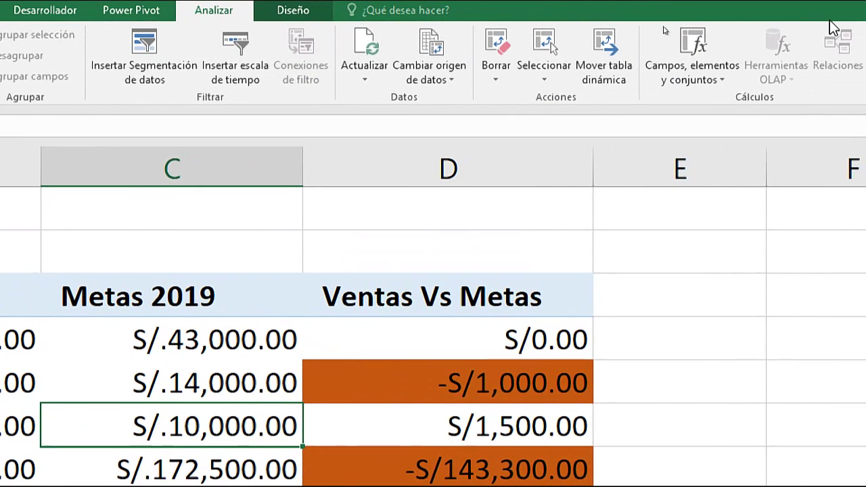
left_click(691, 76)
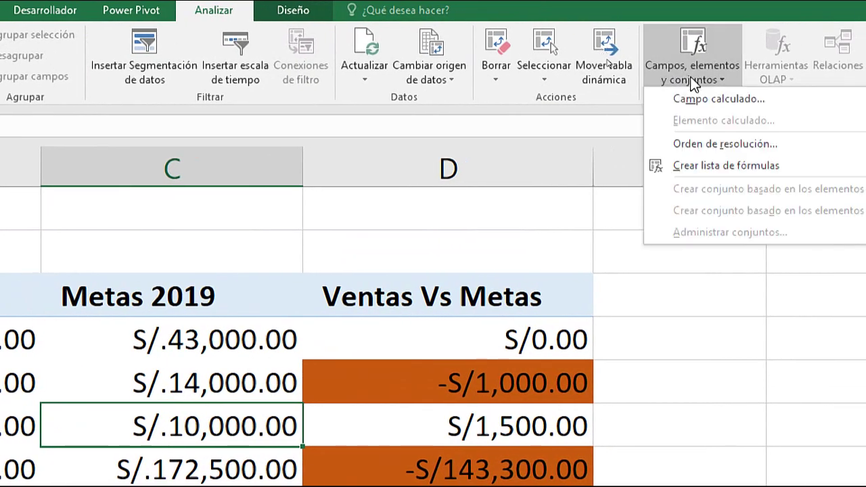
left_click(753, 101)
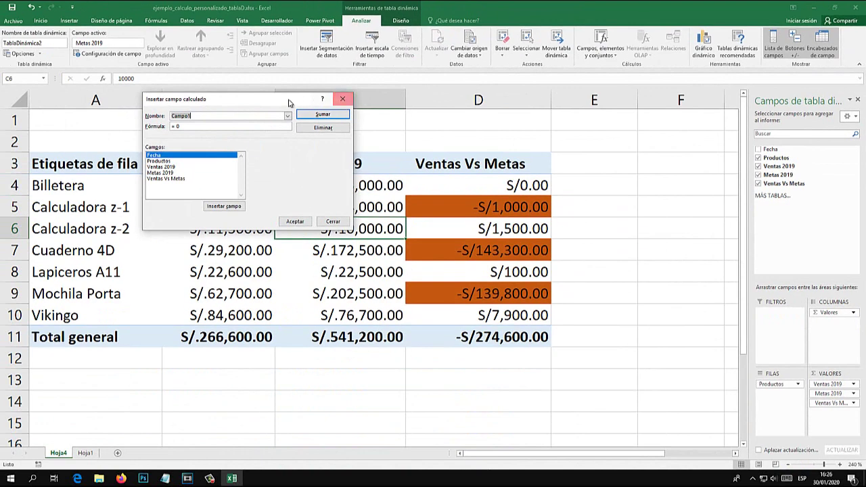
left_click_drag(288, 103, 310, 155)
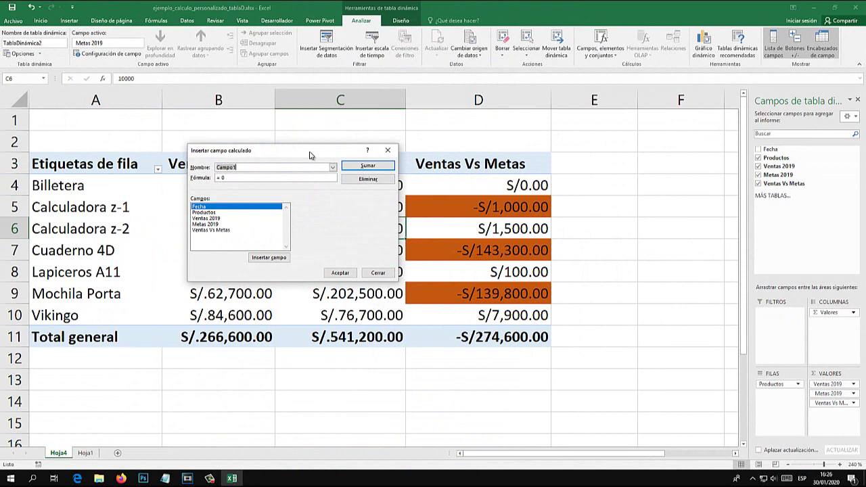
key("Escape")
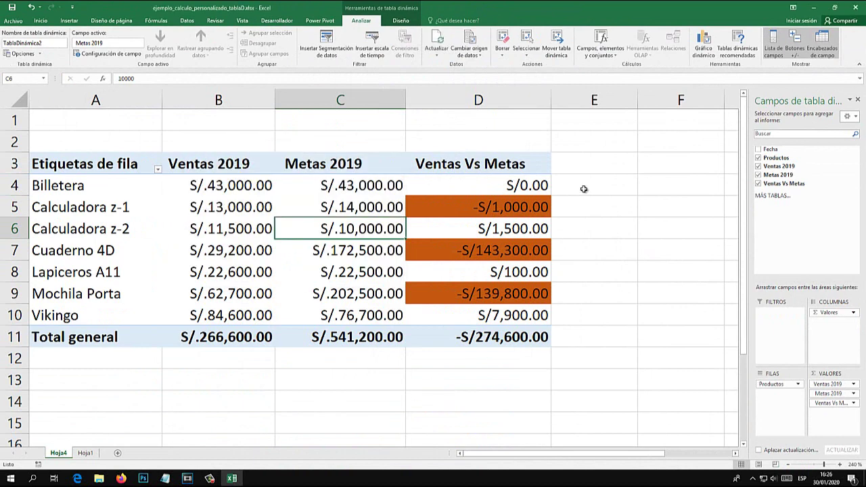
left_click(583, 205)
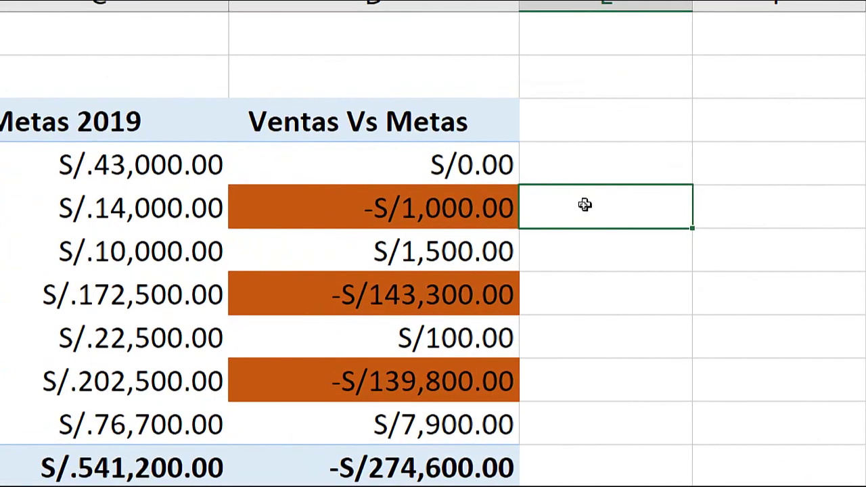
Step: Type the formula =SI(VENTAS VS METAS<0;METAS 2019;METAS *1.50 into cell E5
type("=")
type("S")
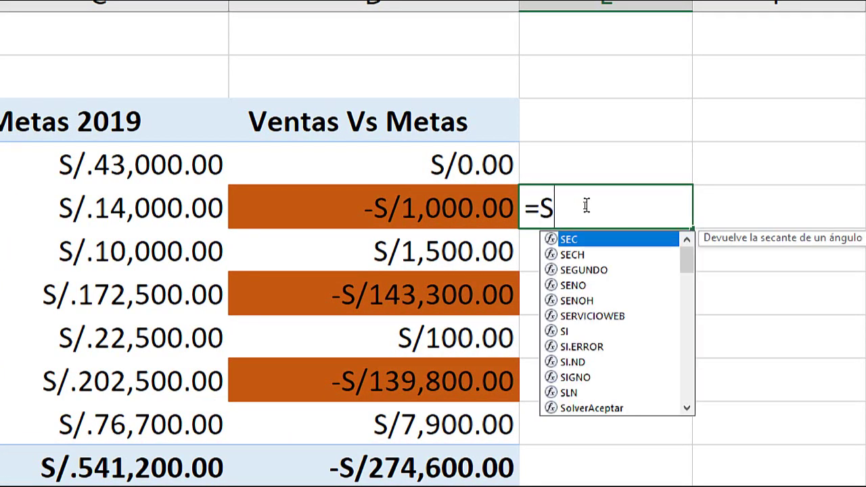
type("I")
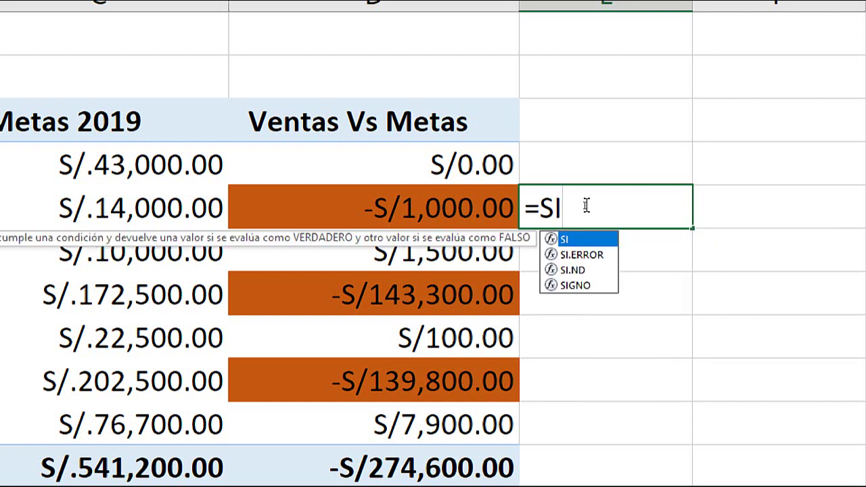
type("(")
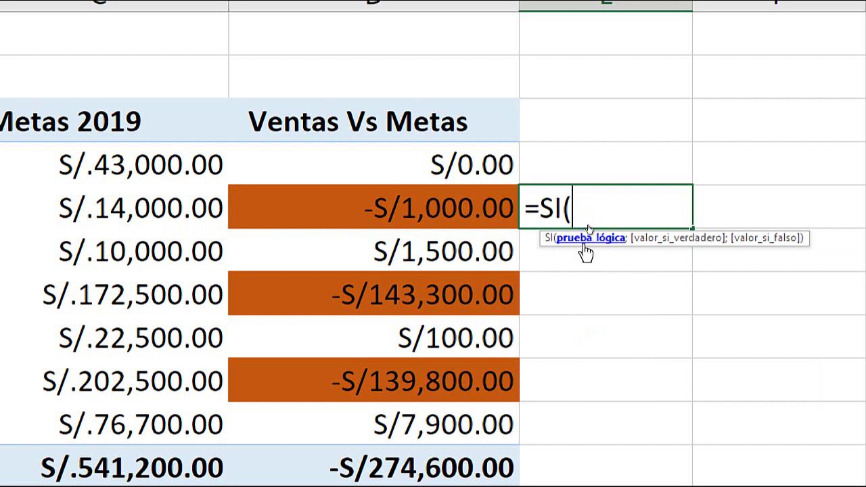
type("VEN")
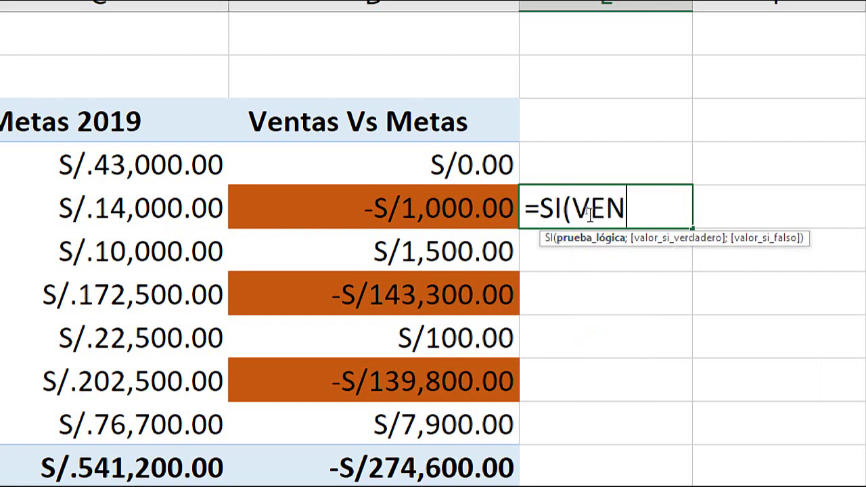
type("TAS VS ")
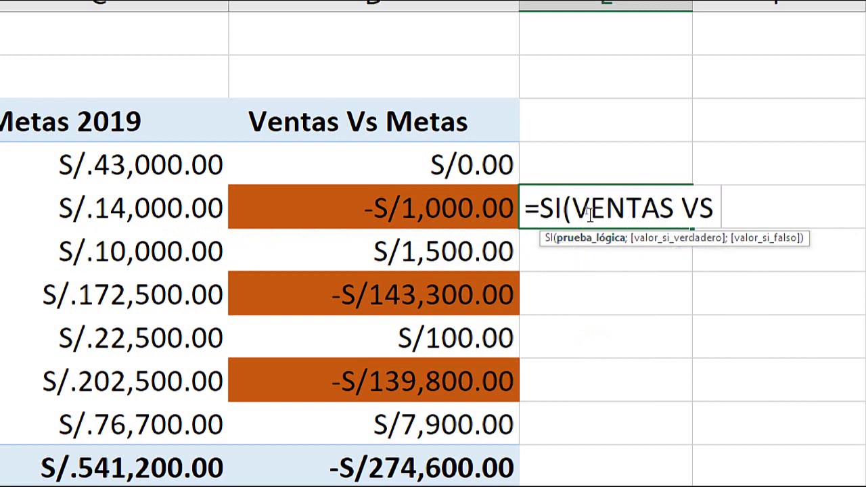
type("METAS<")
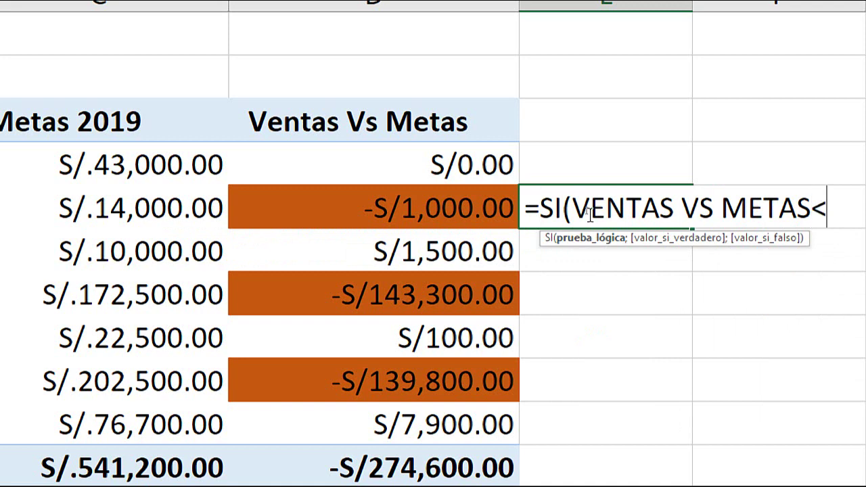
type("0")
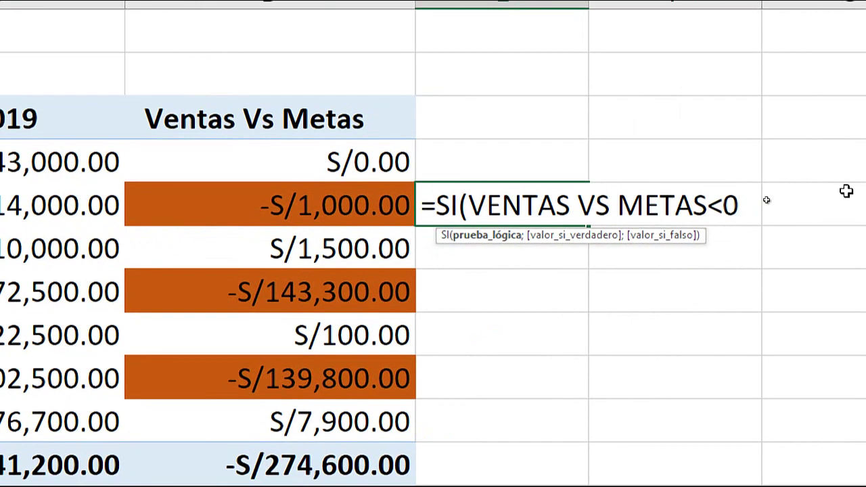
type(";")
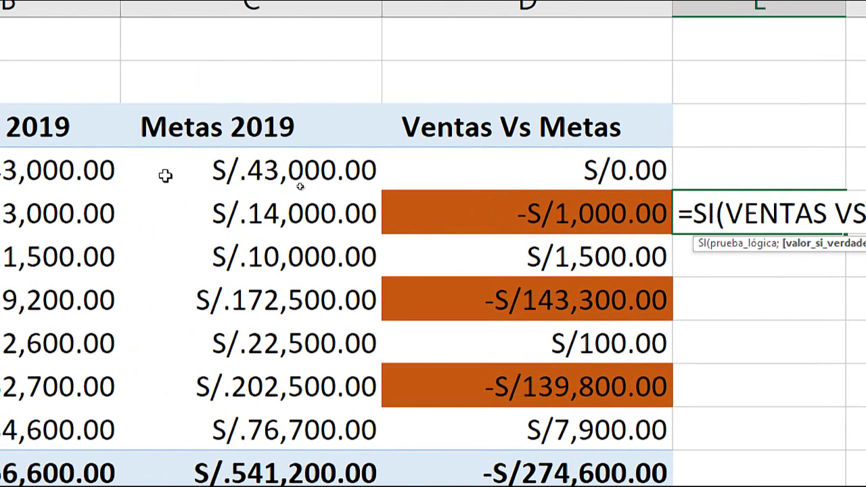
type("ME")
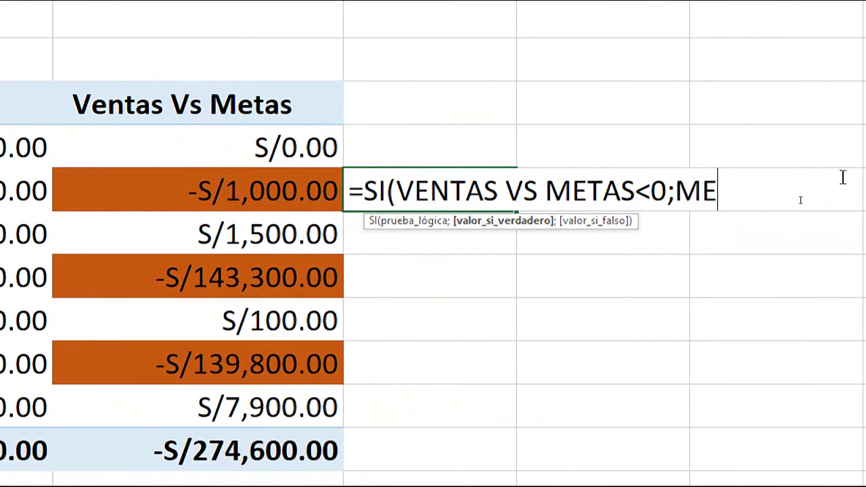
type("TAS 2019")
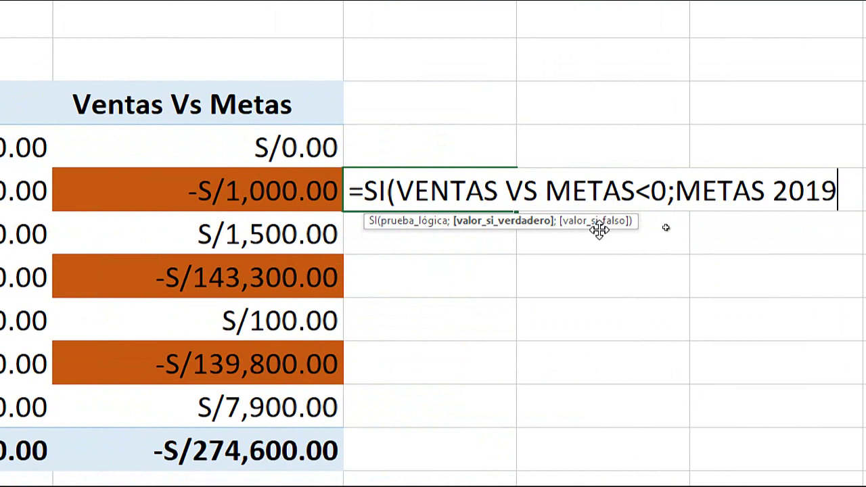
type(";")
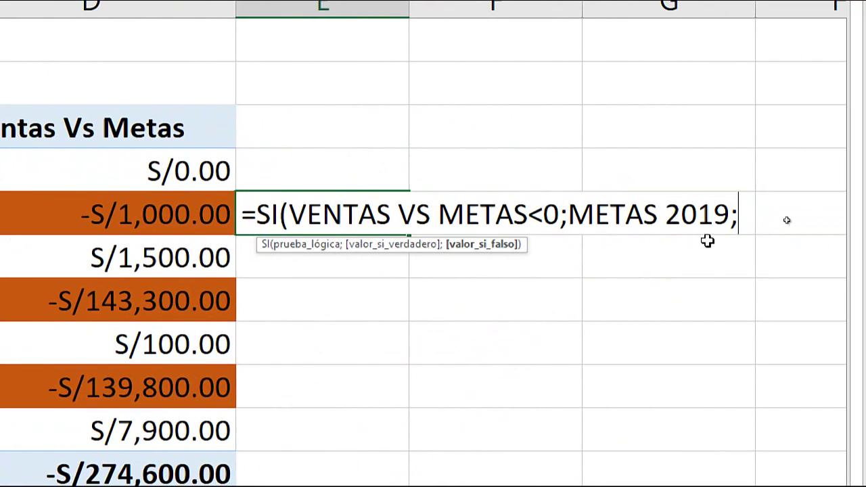
type("VENTAS")
key("BackSpace")
key("BackSpace")
key("BackSpace")
key("BackSpace")
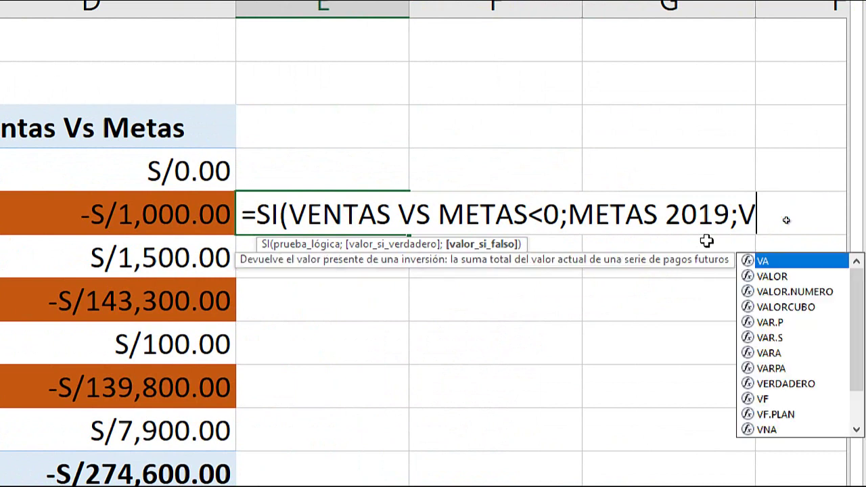
key("BackSpace")
type("METAS ")
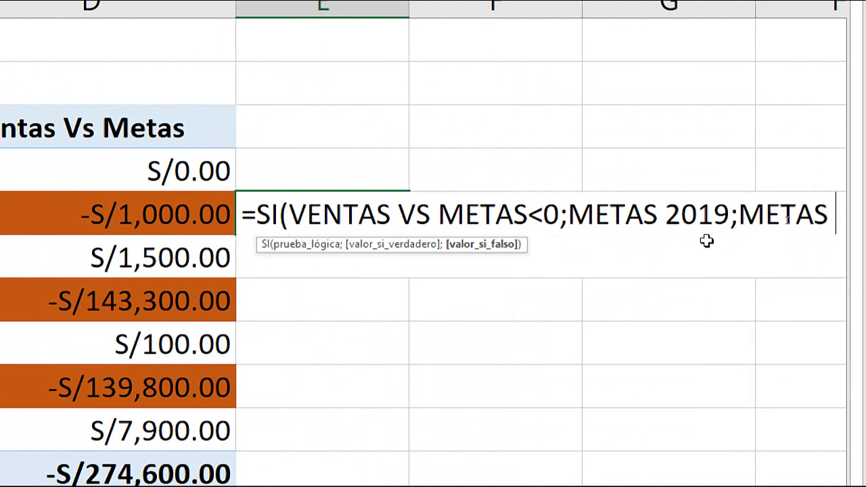
type("*1")
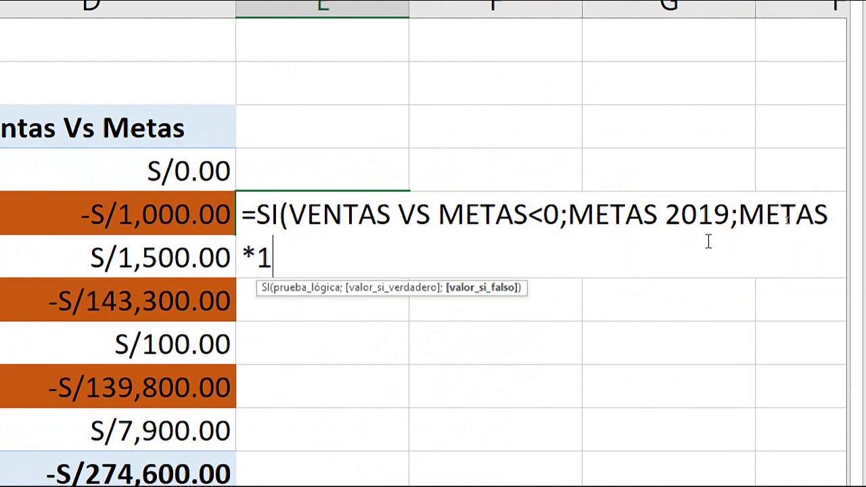
type(".50")
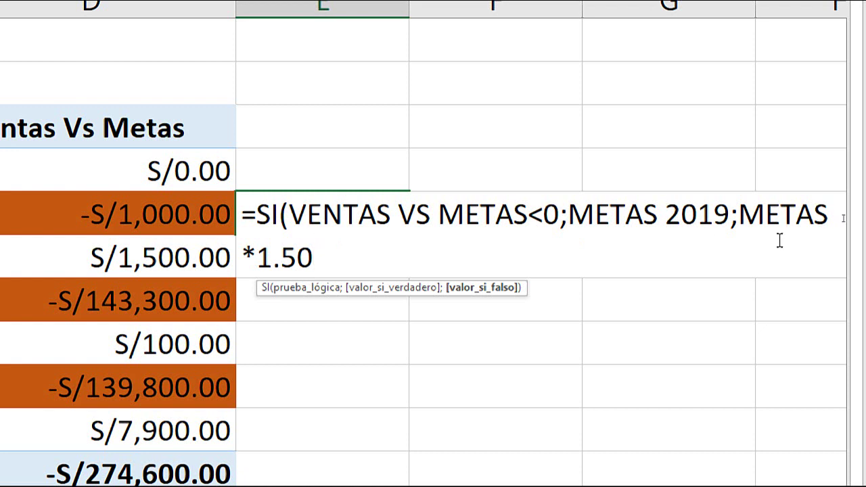
Step: Delete that formula so cell E5 is left empty
left_click_drag(317, 256, 223, 206)
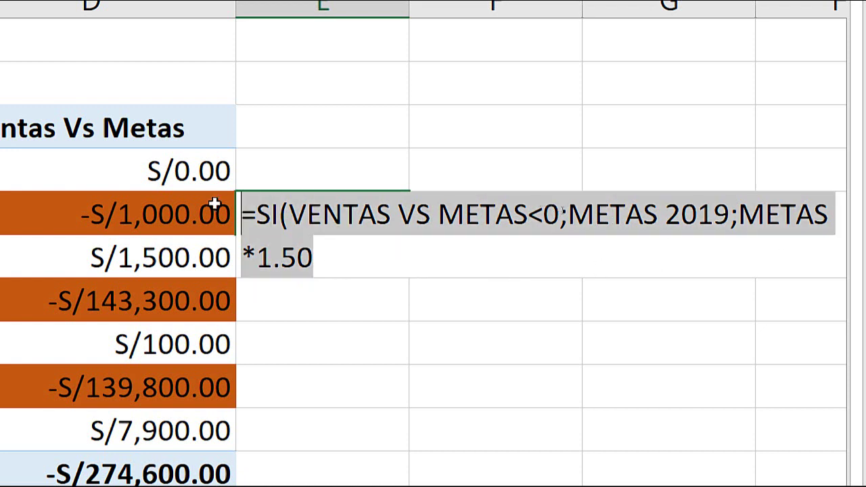
key("BackSpace")
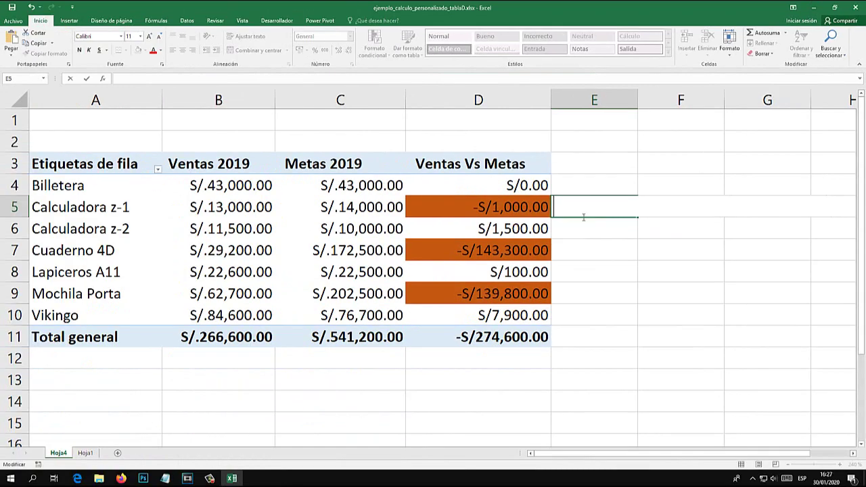
key("Escape")
Step: Select a pivot cell and open Insertar campo calculado from Analizar's Campos, elementos y conjuntos
left_click(588, 229)
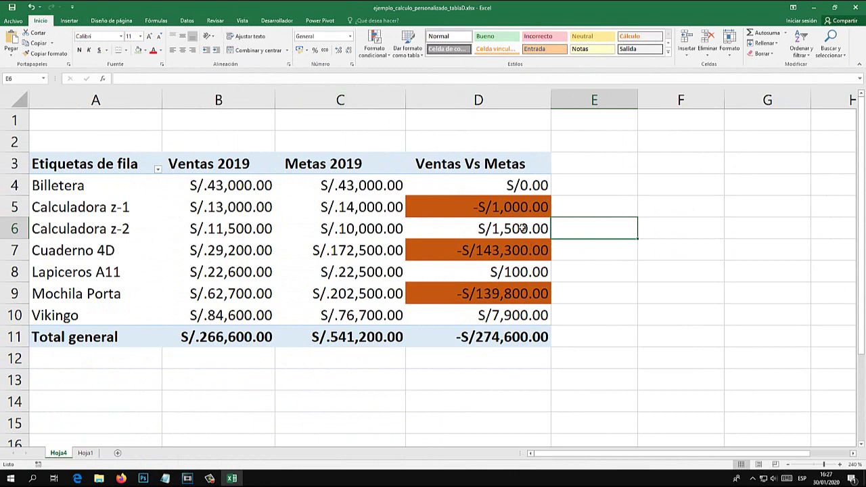
left_click(497, 228)
left_click(316, 227)
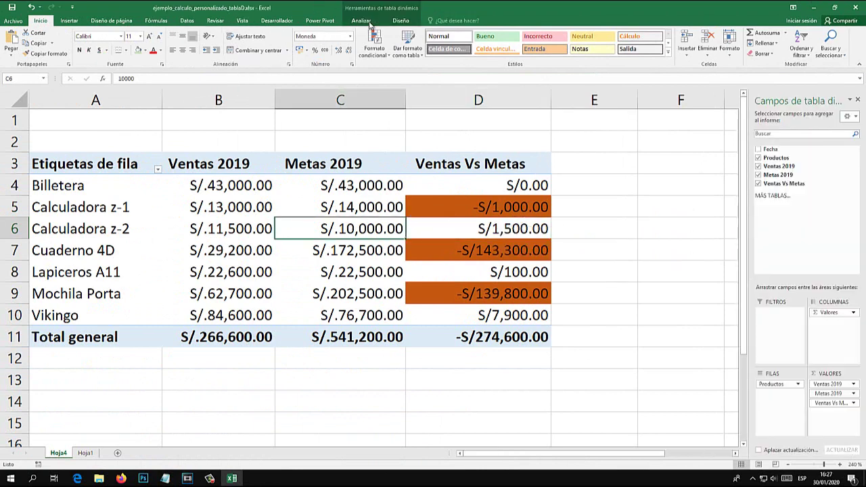
left_click(600, 49)
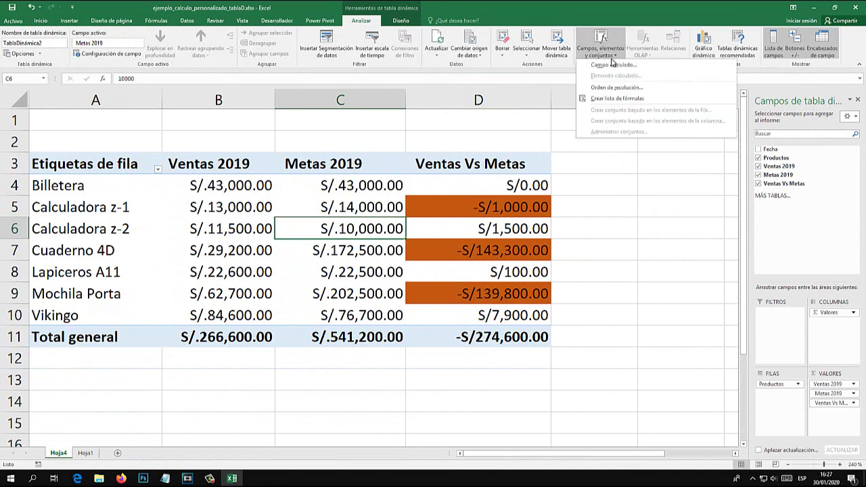
left_click(612, 69)
Step: Name the calculated field METAS 2020 and start its formula with Ventas Vs Metas
left_click_drag(292, 155, 436, 254)
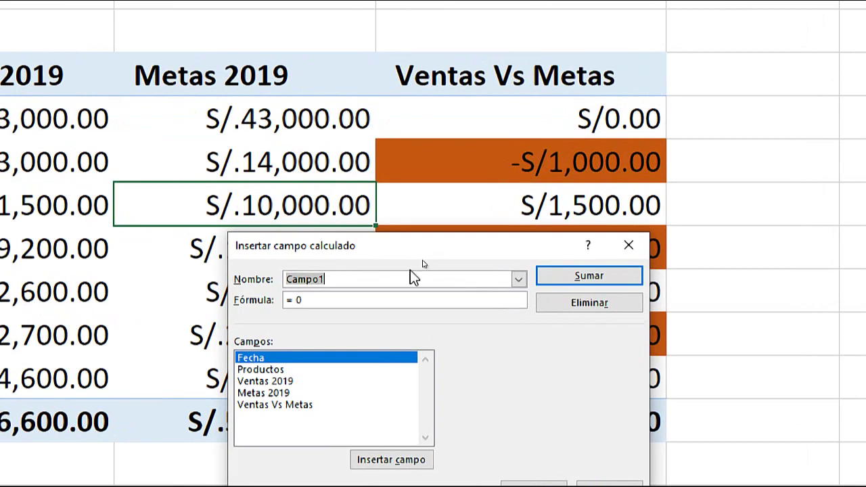
left_click_drag(399, 249, 389, 194)
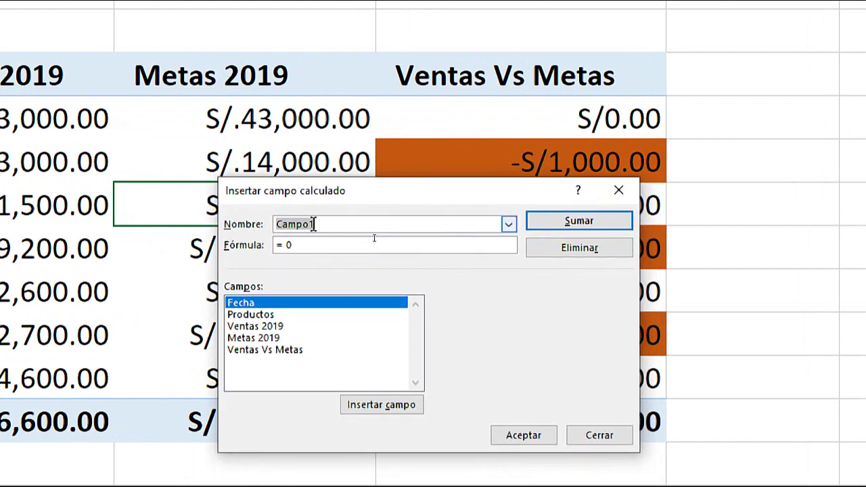
type("METAS 2020")
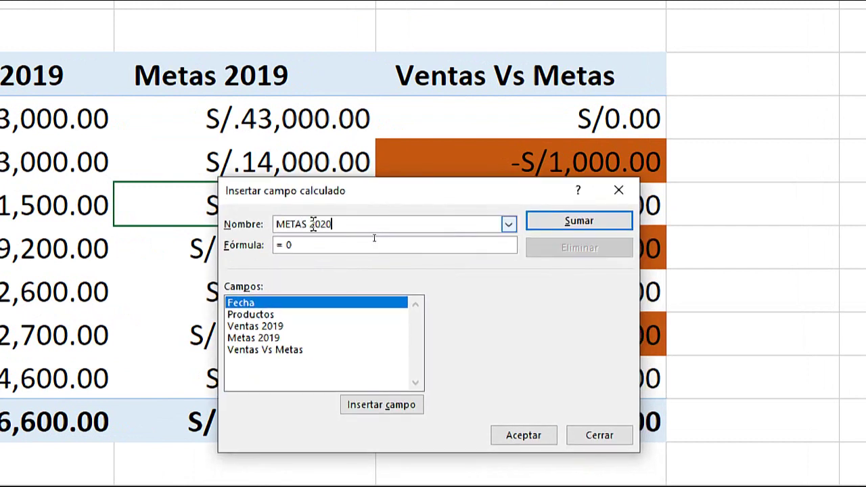
left_click(310, 246)
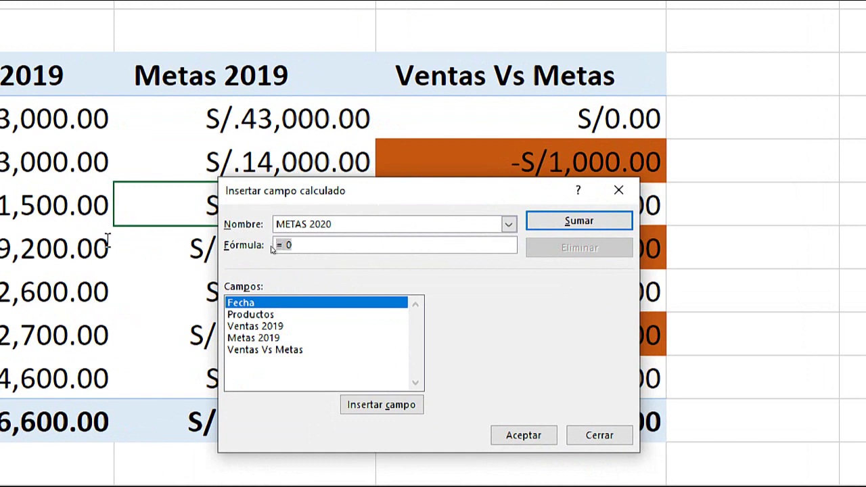
type("=SI(")
left_click(264, 350)
double_click(262, 351)
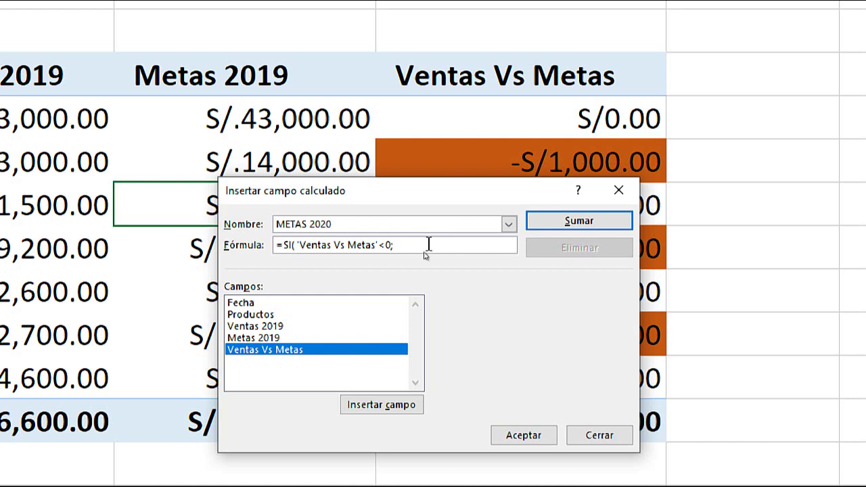
Step: Complete the formula as =SI('Ventas Vs Metas'<0; 'Metas 2019'; 'Metas 2019'*1.50)
type(";")
left_click_drag(393, 245, 297, 245)
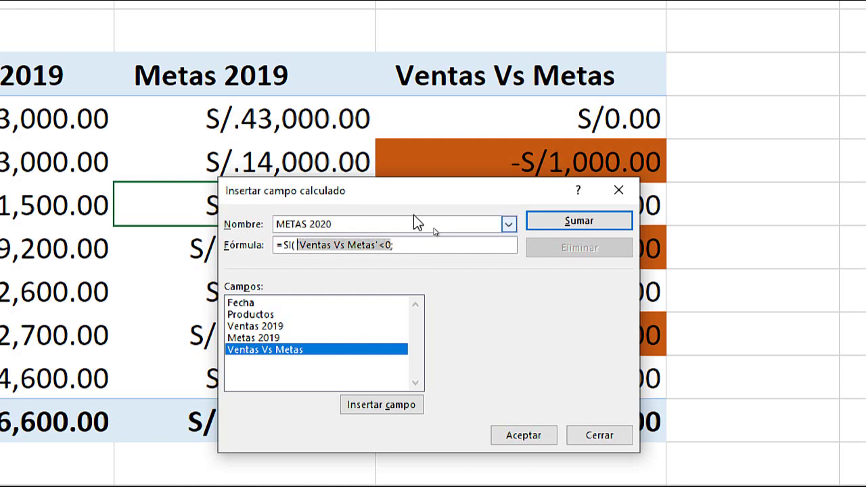
mouse_move(444, 190)
left_mouse_down()
mouse_move(408, 188)
mouse_move(164, 106)
mouse_move(470, 174)
left_mouse_up()
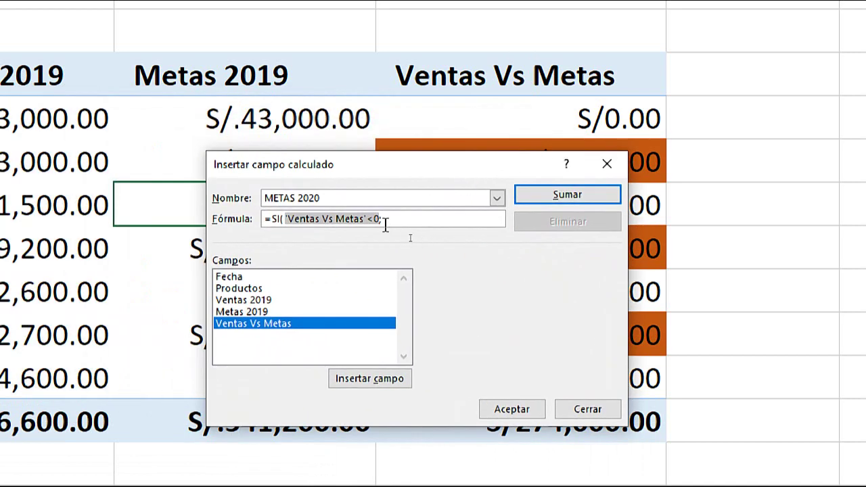
left_click(420, 221)
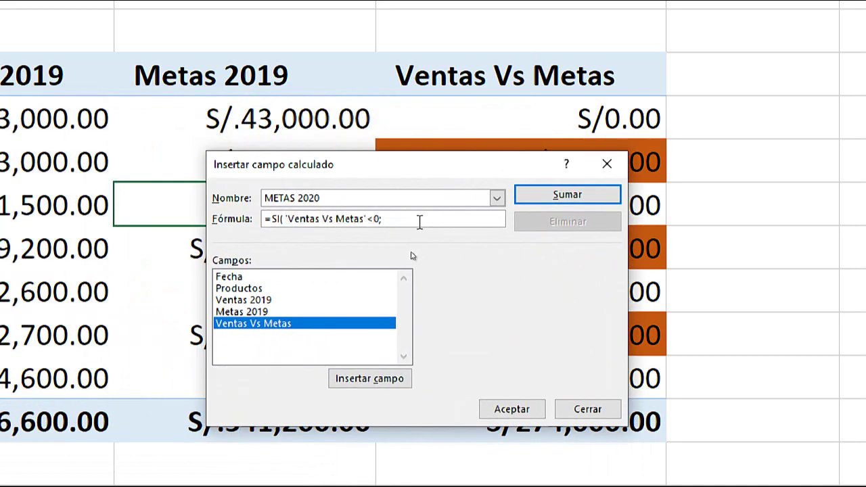
double_click(252, 313)
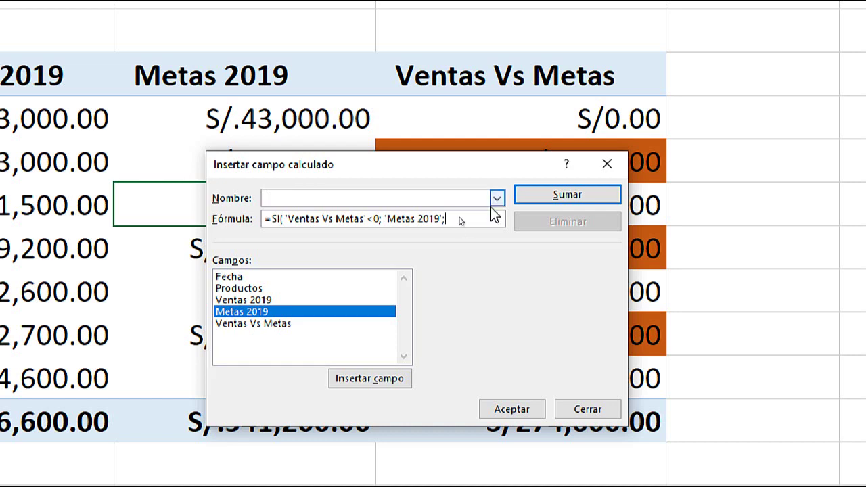
mouse_move(467, 172)
left_mouse_down()
mouse_move(330, 160)
mouse_move(387, 154)
left_mouse_up()
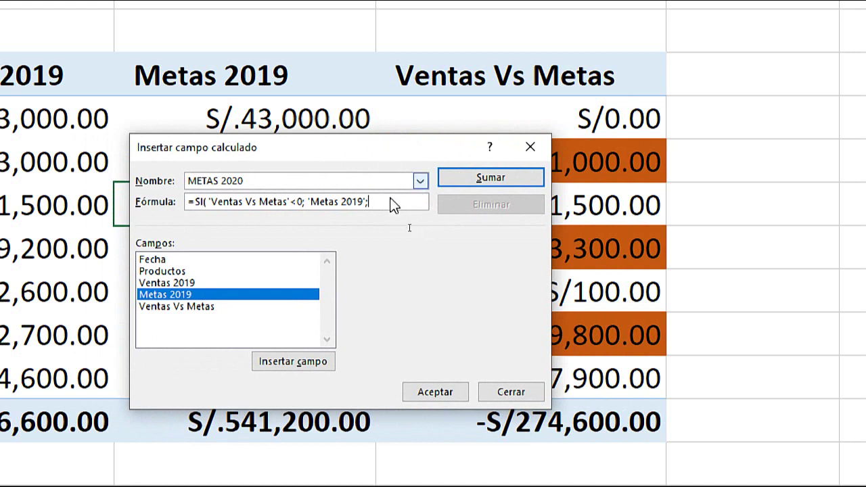
double_click(176, 295)
left_click(308, 202)
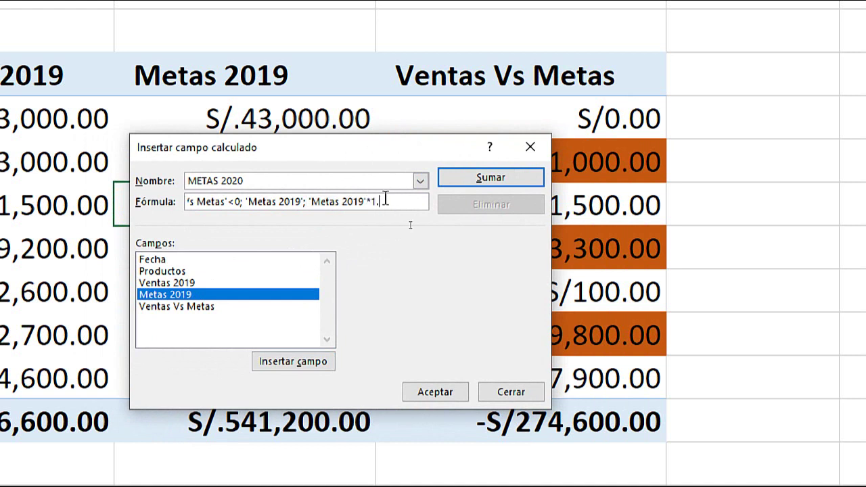
type("0")
key("BackSpace")
type("5")
key("BackSpace")
key("BackSpace")
type("50")
type(")")
Step: Add METAS 2020 to the pivot and compare its Calculadora z-1 value with Metas 2019
left_click(435, 391)
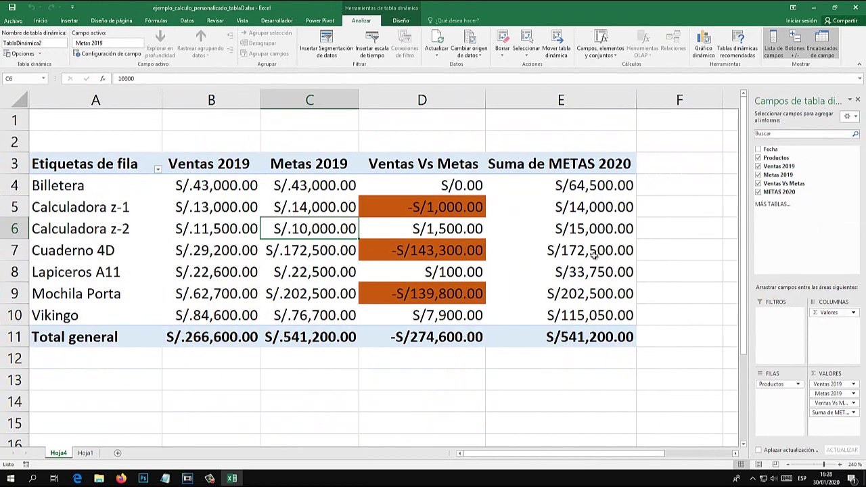
left_click(561, 210)
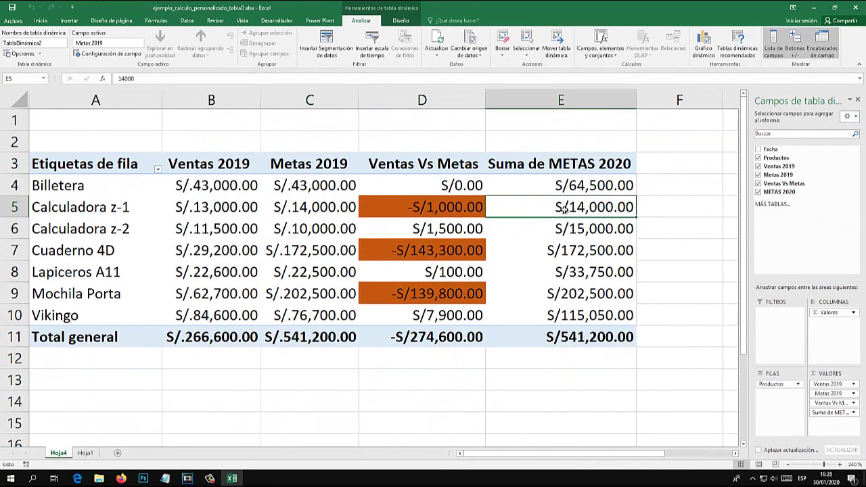
left_click(321, 215)
left_click(604, 217)
left_click(594, 189)
Step: Rename header E3 from 'Suma de METAS 2020' to 'METAS 2020'
left_click(556, 165)
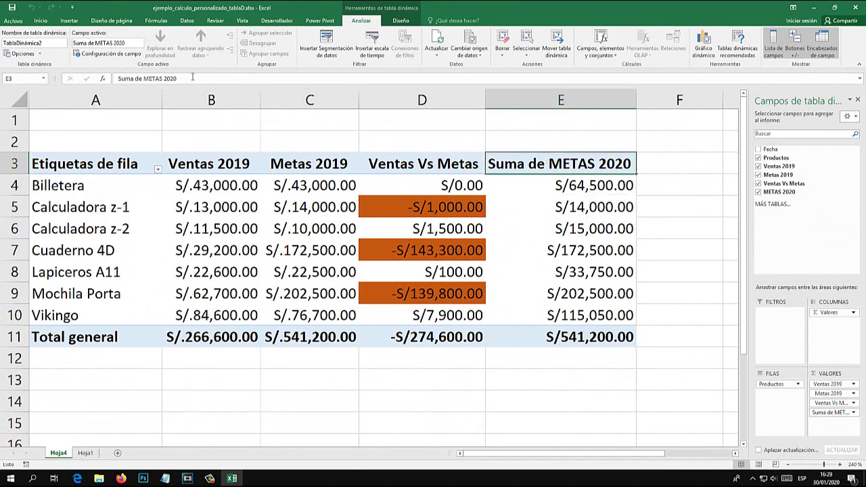
left_click_drag(142, 79, 118, 78)
key("BackSpace")
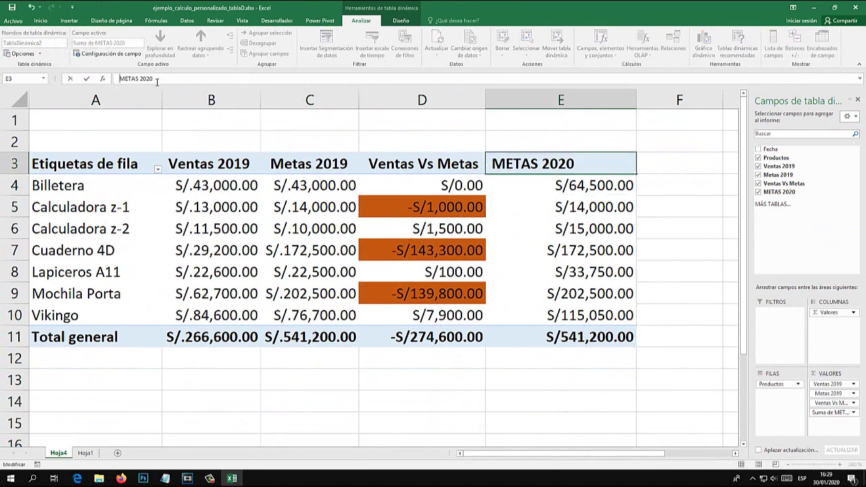
key("Return")
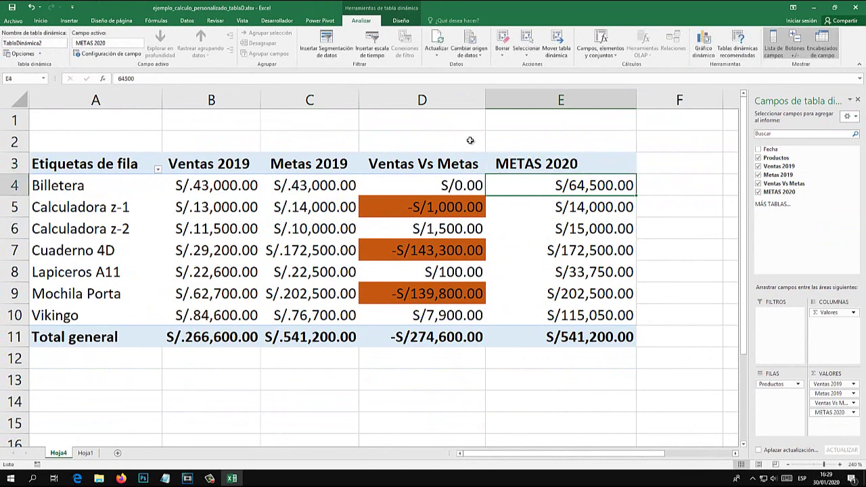
Step: Centre the METAS 2020 header in E3
left_click(40, 21)
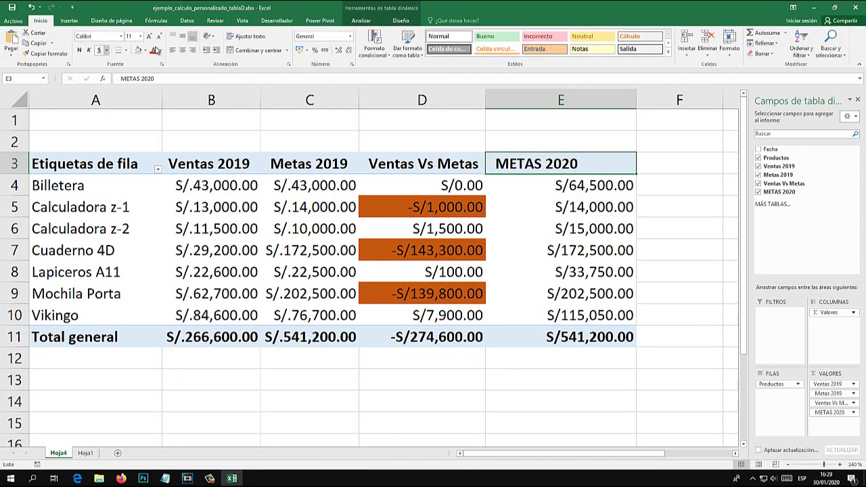
left_click(182, 51)
left_click(577, 265)
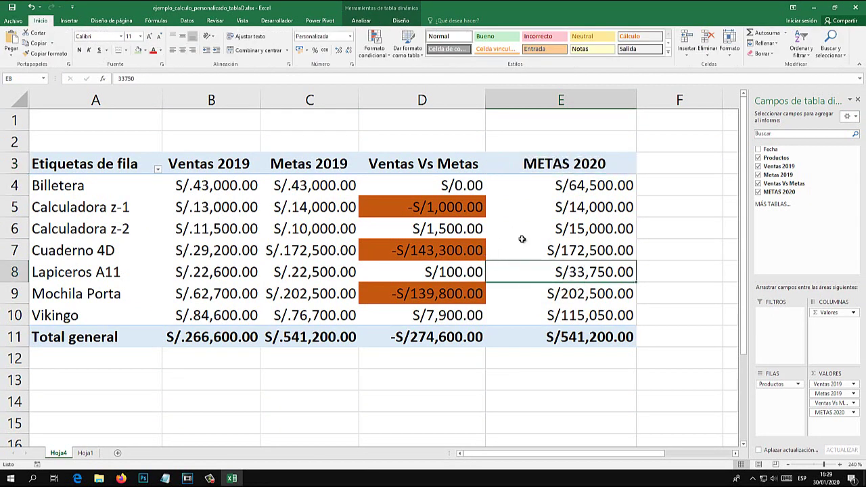
left_click(462, 212)
Step: Fill C5, E5, C7, E7, C9 and E9 yellow for Calculadora z-1, Cuaderno 4D and Mochila Porta
left_click(492, 215)
left_click(342, 210)
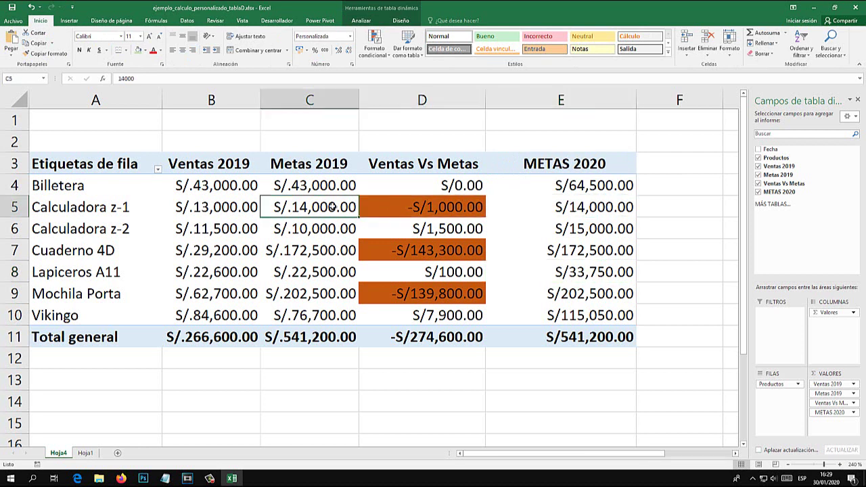
left_click(143, 53)
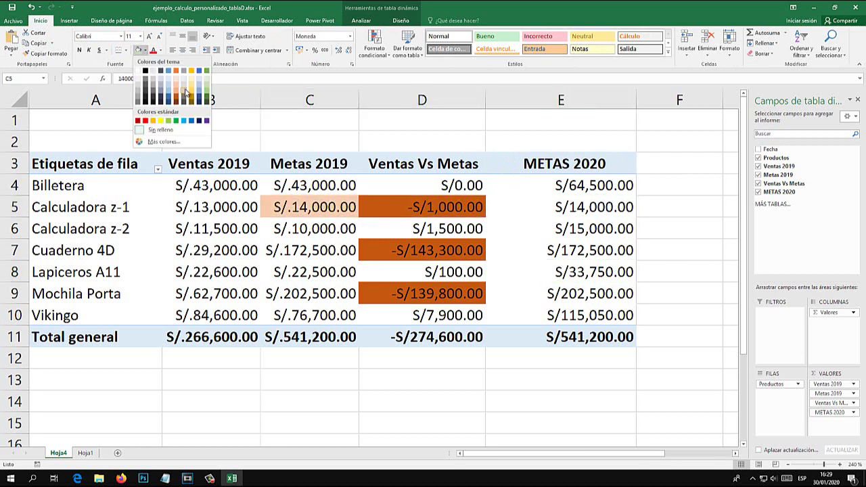
left_click(198, 91)
left_click(598, 213)
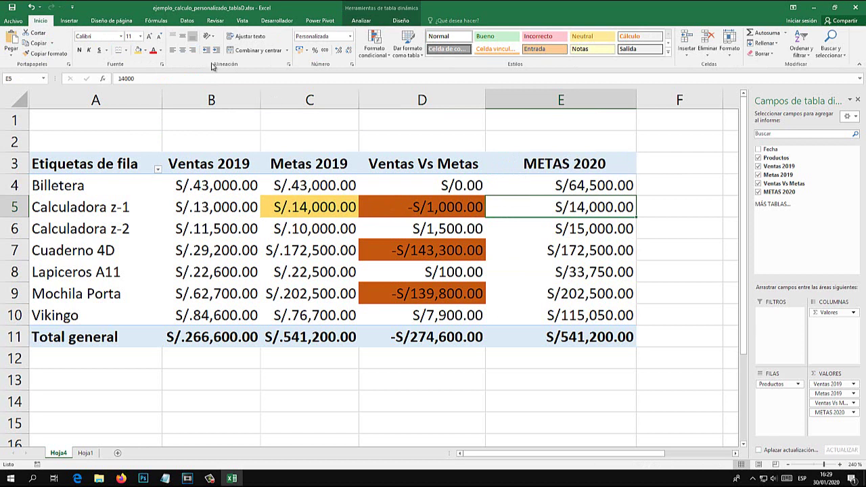
left_click(138, 52)
left_click(321, 251)
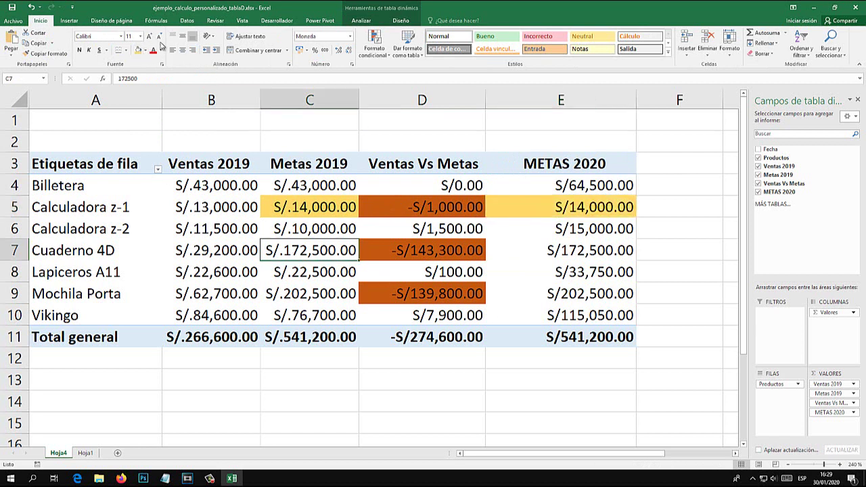
left_click(138, 52)
left_click(565, 251)
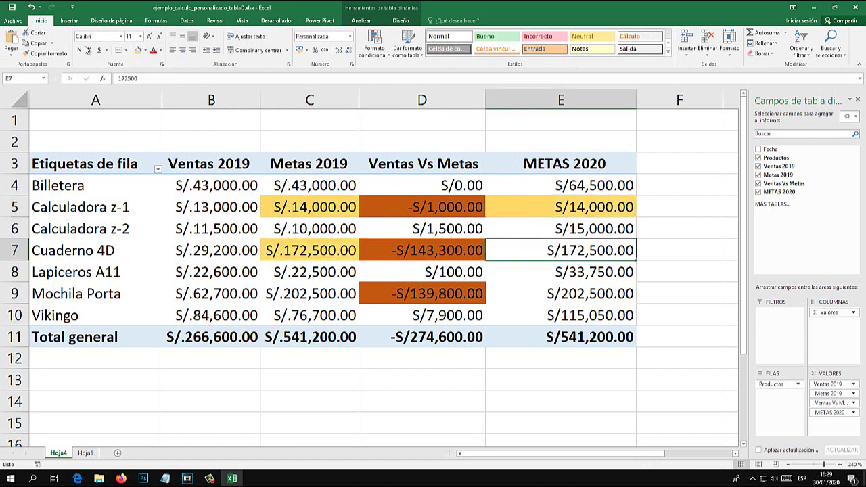
left_click(139, 52)
left_click(304, 296)
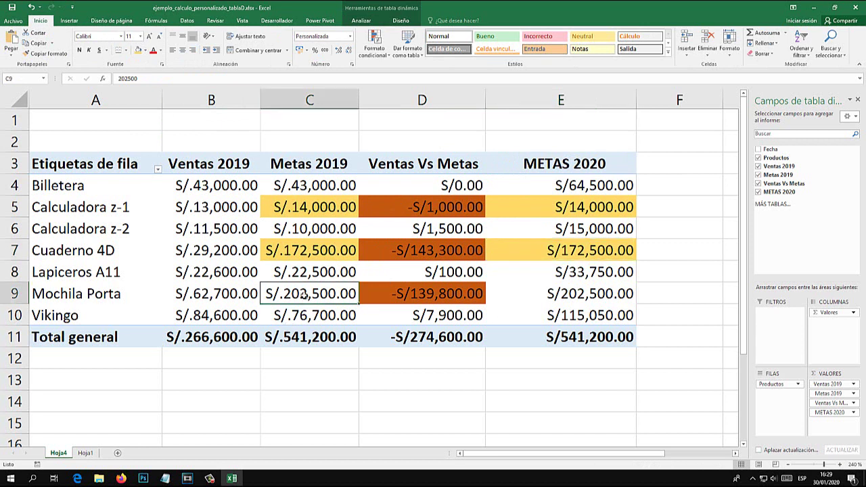
left_click(142, 52)
left_click(552, 287)
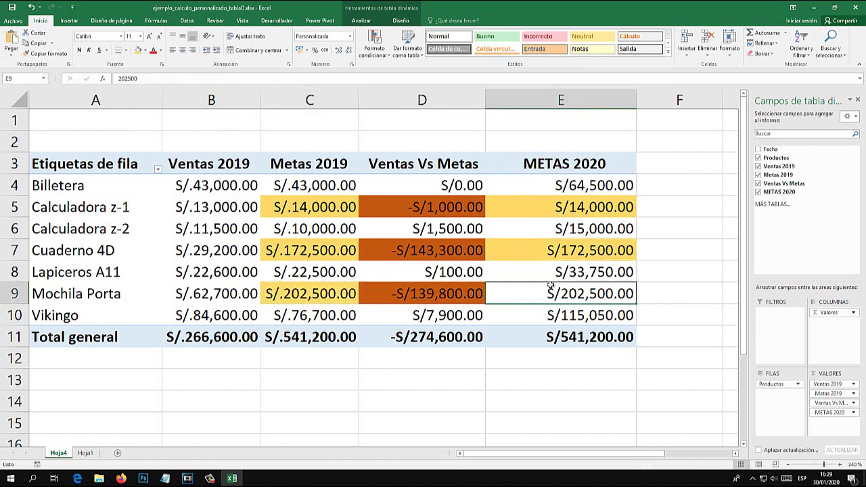
left_click(140, 52)
mouse_move(515, 207)
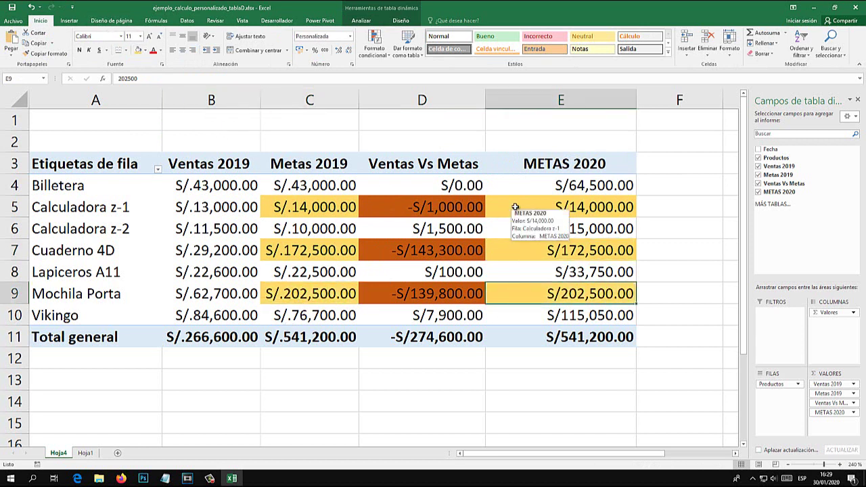
left_click(333, 182)
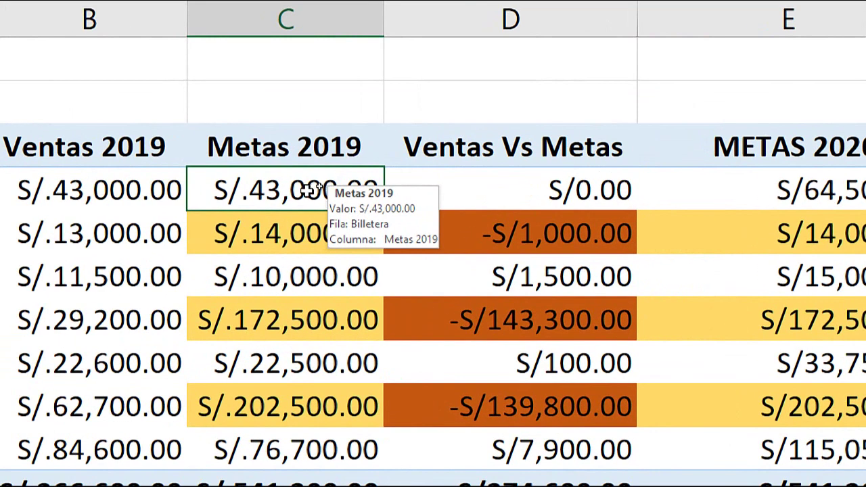
left_click(798, 189)
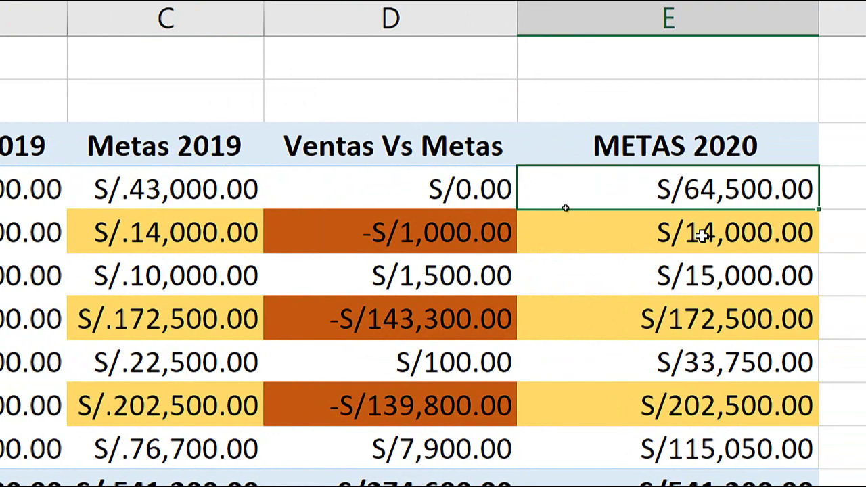
left_click(195, 279)
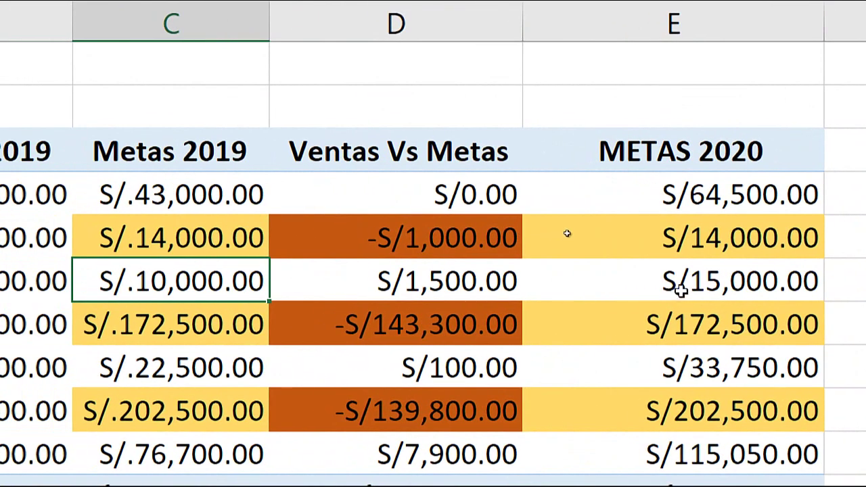
left_click(672, 284)
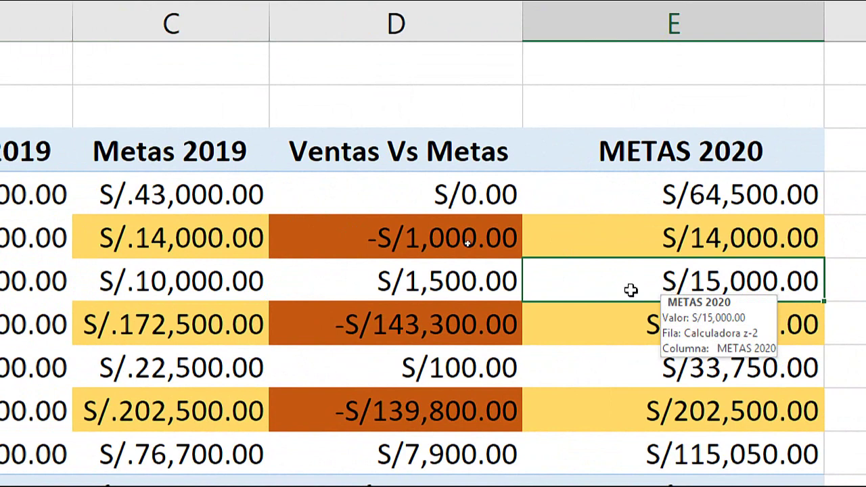
left_click(187, 369)
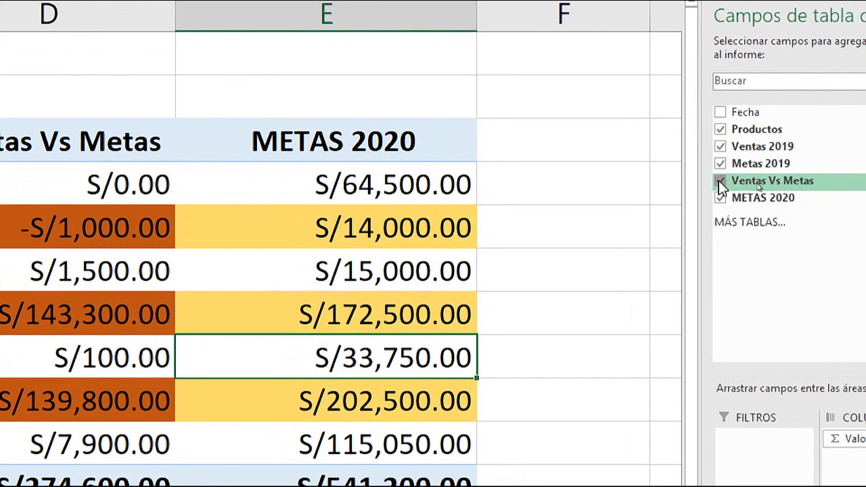
Step: Remove and re-add the Ventas Vs Metas and METAS 2020 sums, checking the Ventas Vs Metas total
left_click(720, 181)
left_click(719, 198)
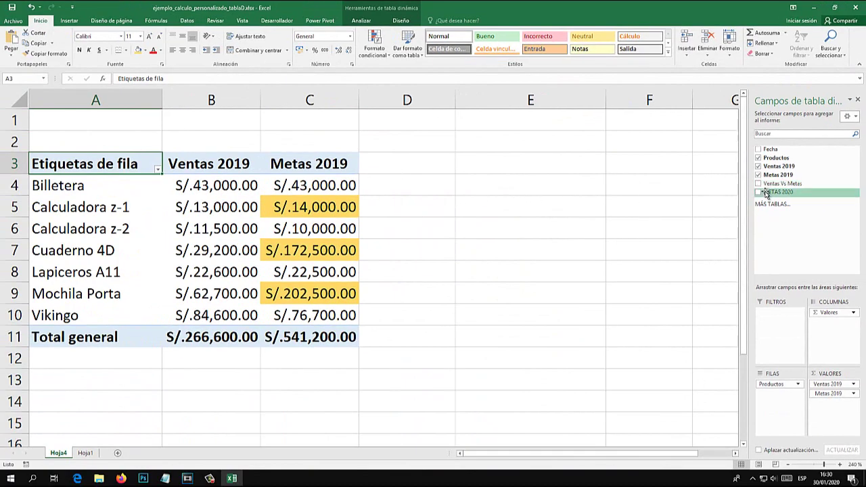
left_click(759, 184)
left_click(758, 193)
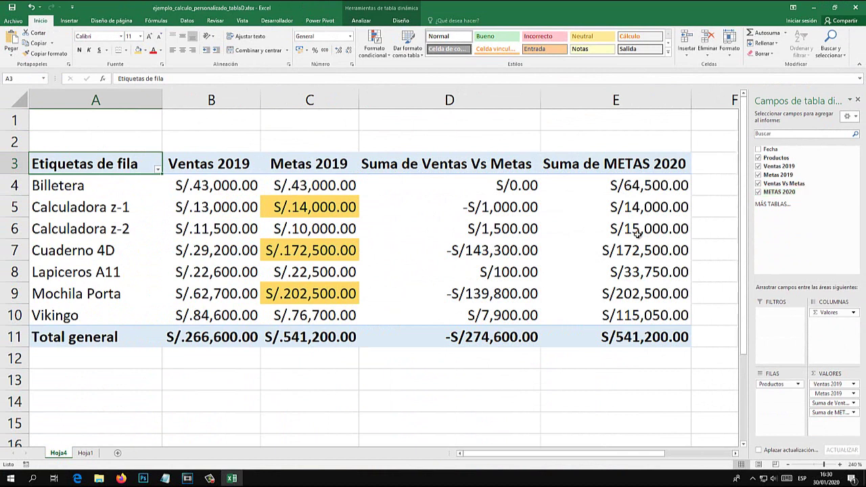
mouse_move(611, 230)
left_click_drag(514, 192, 502, 319)
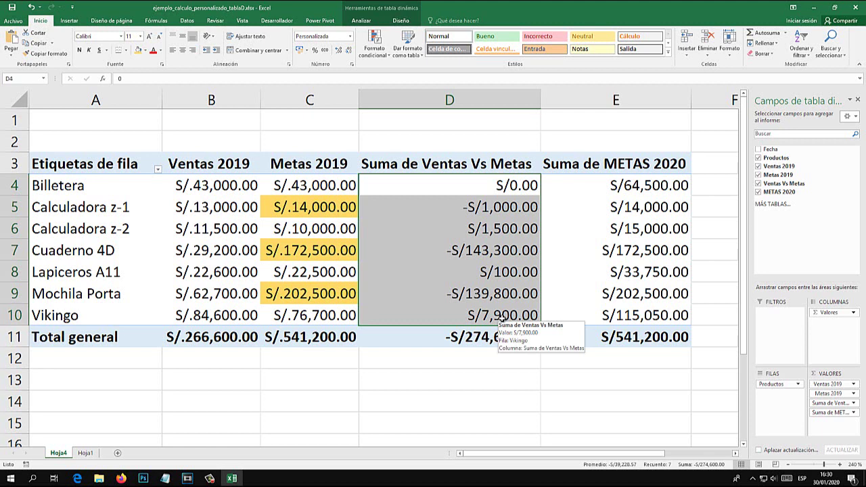
left_click(283, 267)
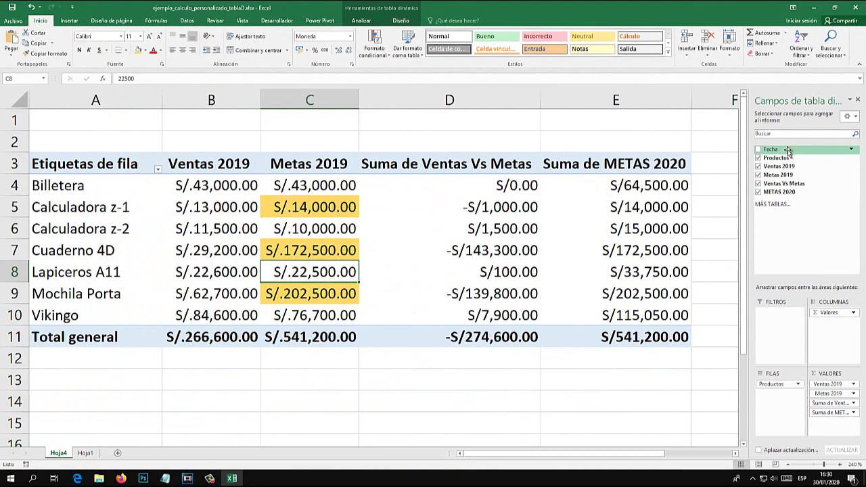
Step: Make Fecha the pivot's report filter, left at (Todas)
left_click_drag(787, 152, 772, 316)
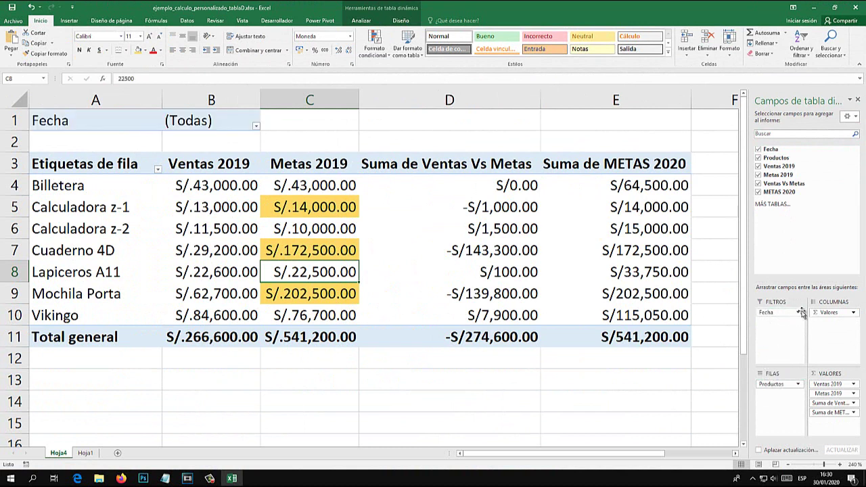
left_click(799, 313)
left_click(799, 315)
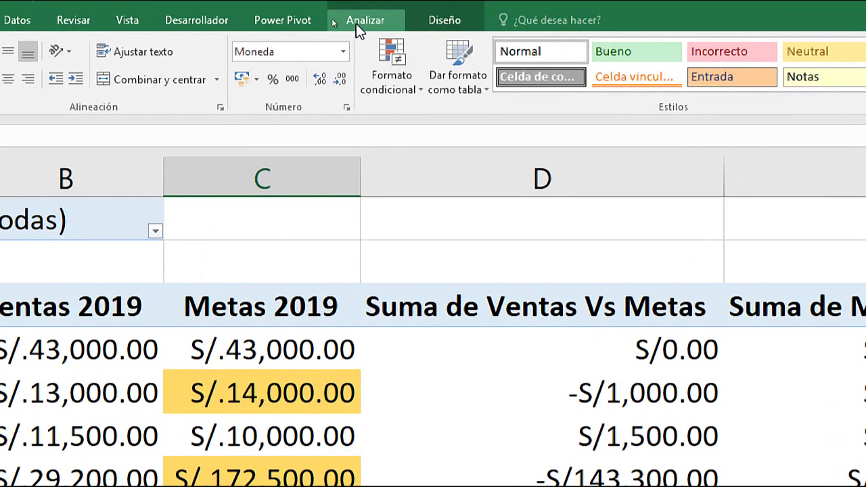
Step: Show report filter pages by Fecha, creating one pivot sheet per month, Enero through Diciembre
left_click(359, 21)
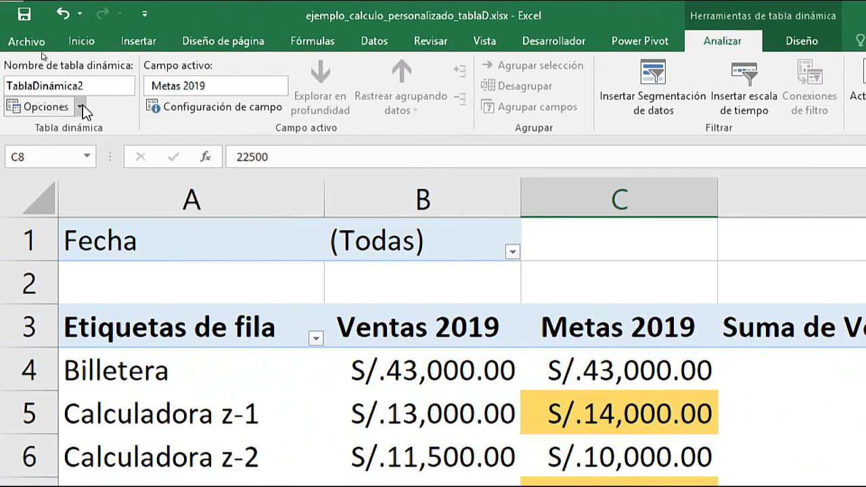
left_click(82, 105)
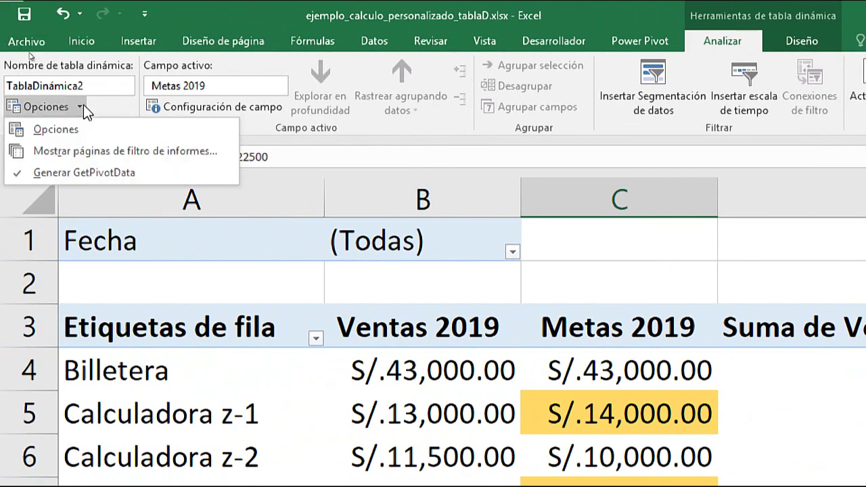
left_click(80, 107)
left_click(79, 110)
left_click(122, 151)
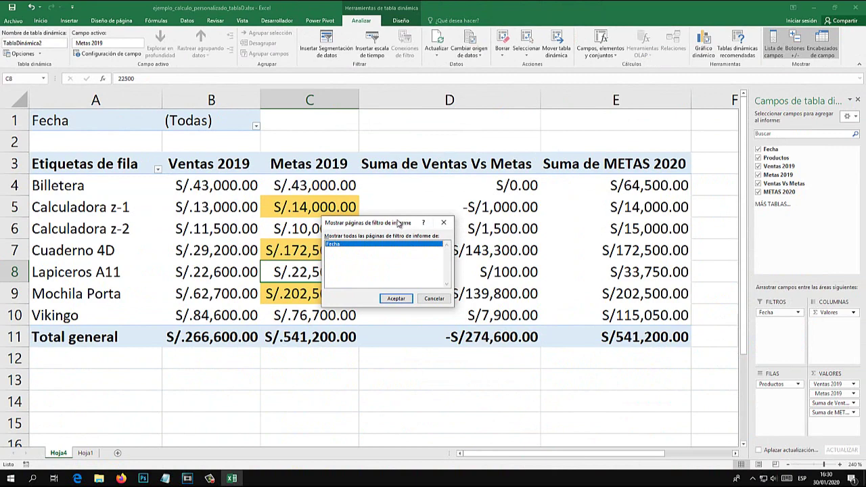
mouse_move(398, 223)
left_mouse_down()
mouse_move(423, 169)
mouse_move(308, 149)
left_mouse_up()
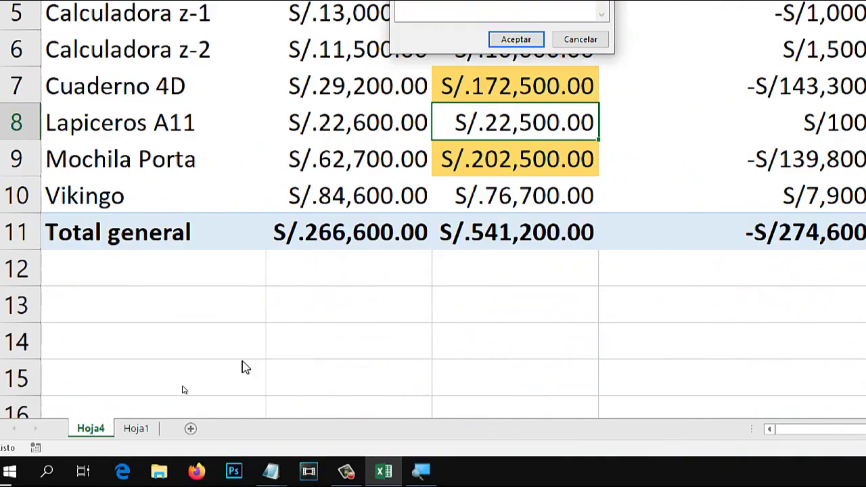
left_click(306, 222)
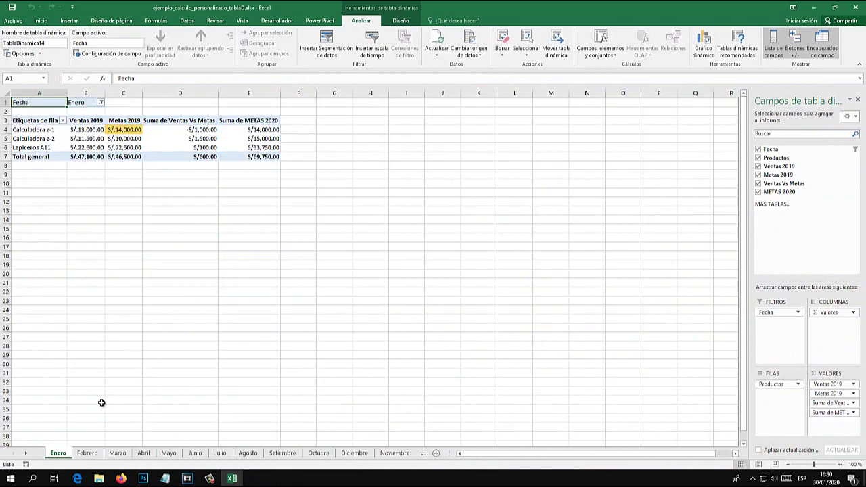
Step: Zoom in on the Enero sheet and select its B1 filter value
left_click(839, 464)
left_click(839, 464)
left_click(840, 464)
left_click(840, 464)
left_click(839, 464)
left_click(840, 465)
left_click(840, 464)
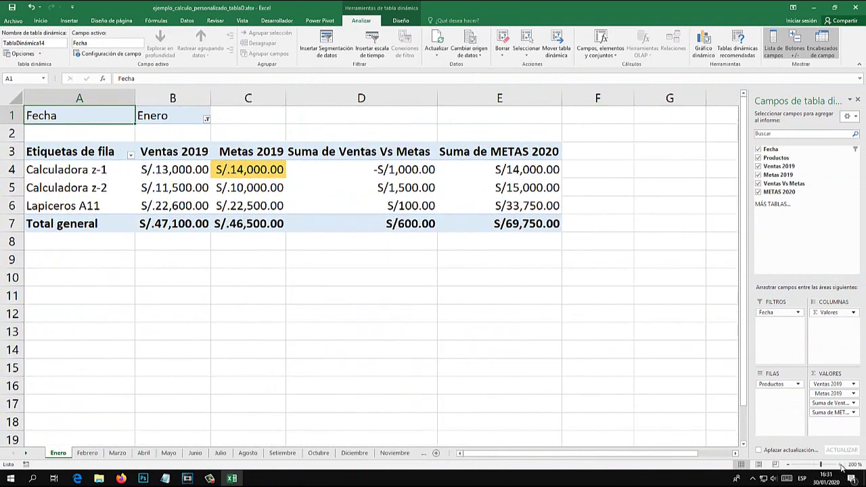
left_click(840, 465)
left_click(840, 464)
left_click(839, 464)
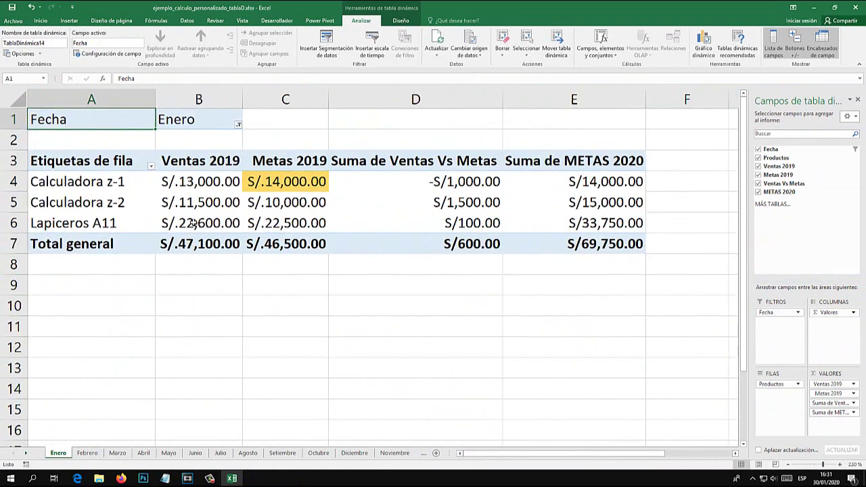
left_click(195, 123)
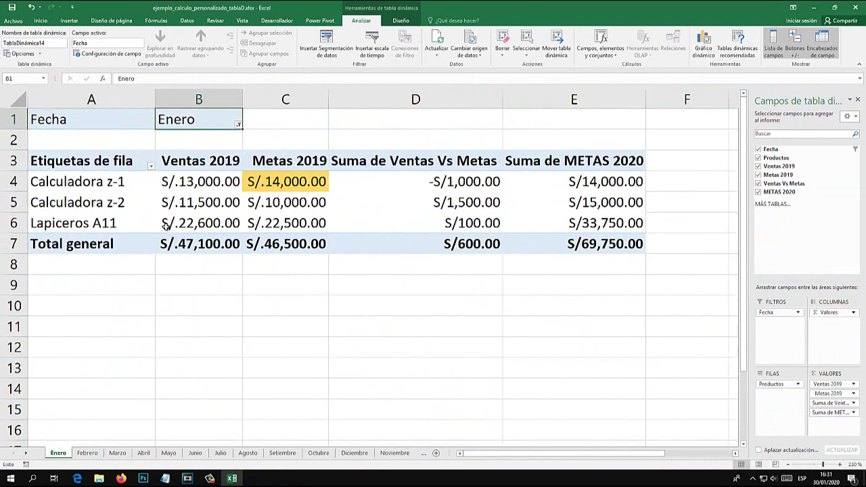
Step: Browse the month sheets Febrero through Noviembre, ending on Vikingo's S/.16,500.00 sales
left_click(87, 453)
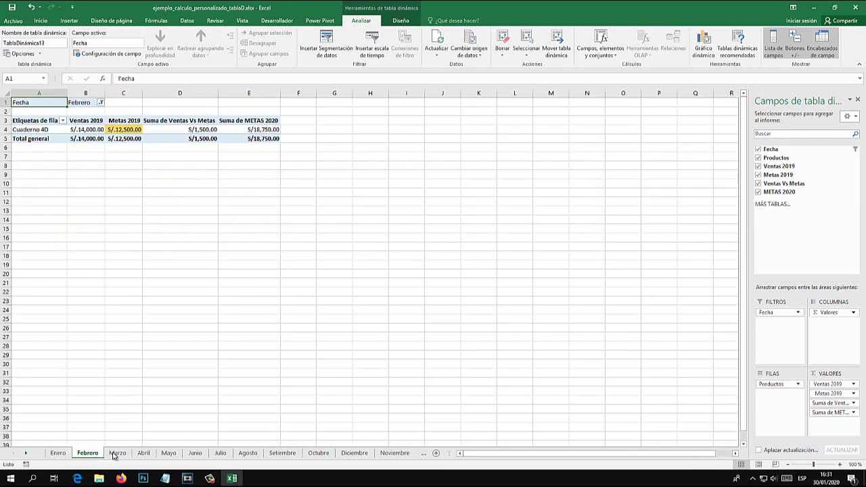
left_click(117, 453)
left_click(143, 453)
left_click(169, 453)
left_click(194, 453)
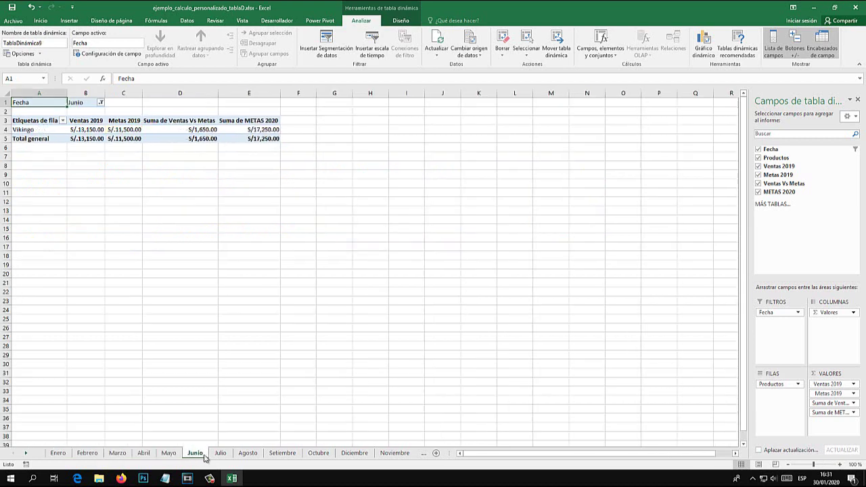
left_click(220, 453)
left_click(248, 452)
left_click(283, 454)
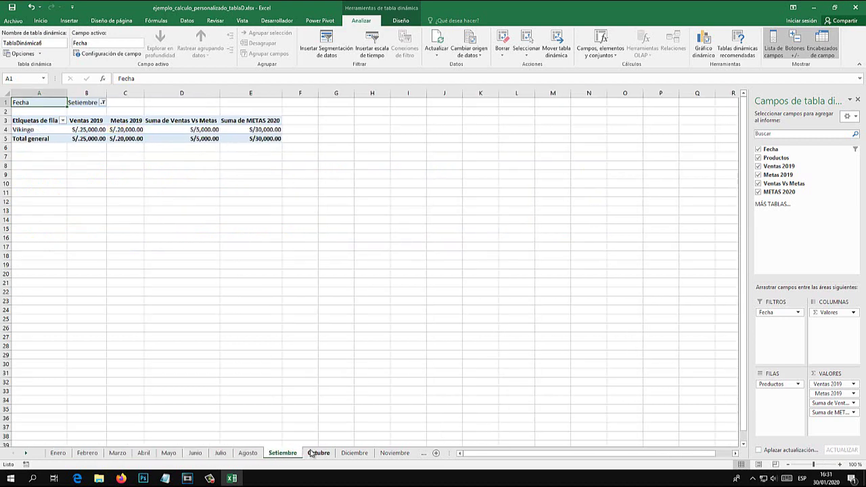
left_click(318, 453)
left_click(354, 452)
left_click(396, 452)
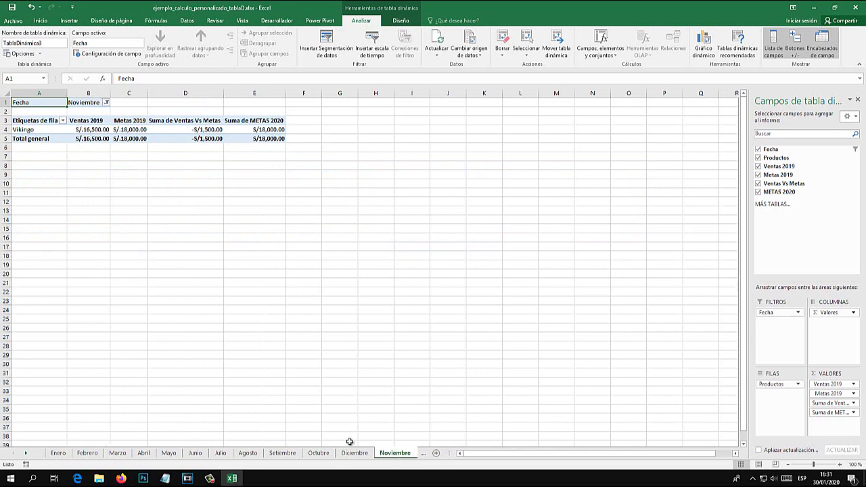
Step: Delete the Enero through Junio month sheets
right_click(58, 453)
left_click(85, 357)
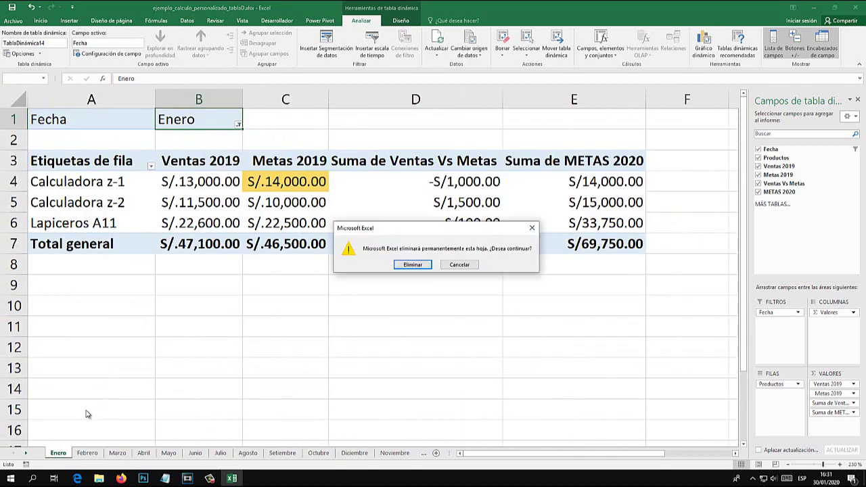
key("Return")
right_click(62, 453)
left_click(85, 358)
key("Return")
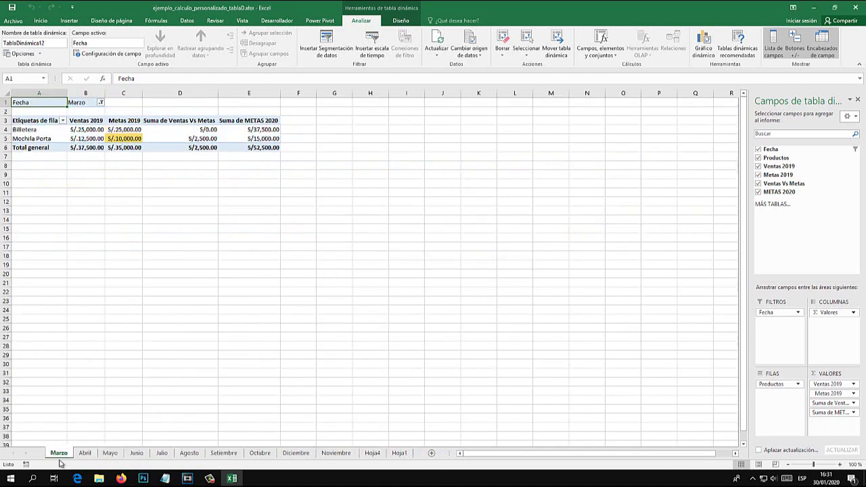
right_click(59, 453)
left_click(82, 358)
key("Return")
right_click(60, 453)
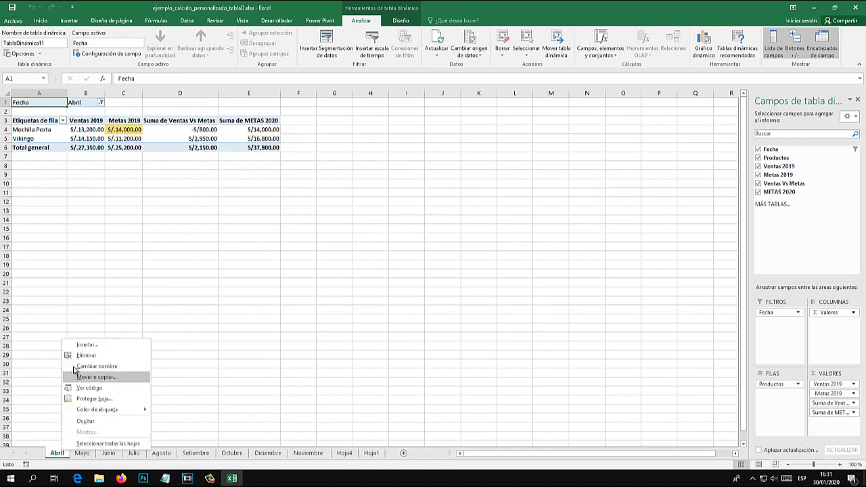
left_click(86, 357)
key("Return")
right_click(58, 453)
left_click(85, 358)
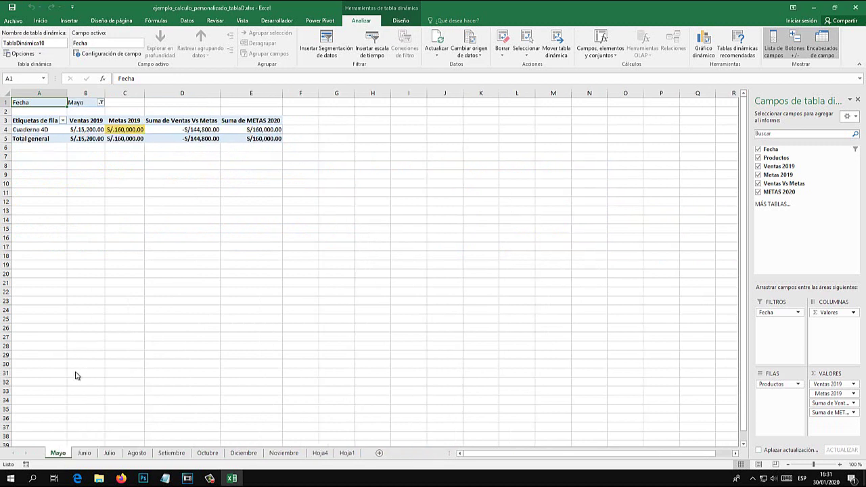
key("Return")
right_click(58, 452)
left_click(86, 358)
key("Return")
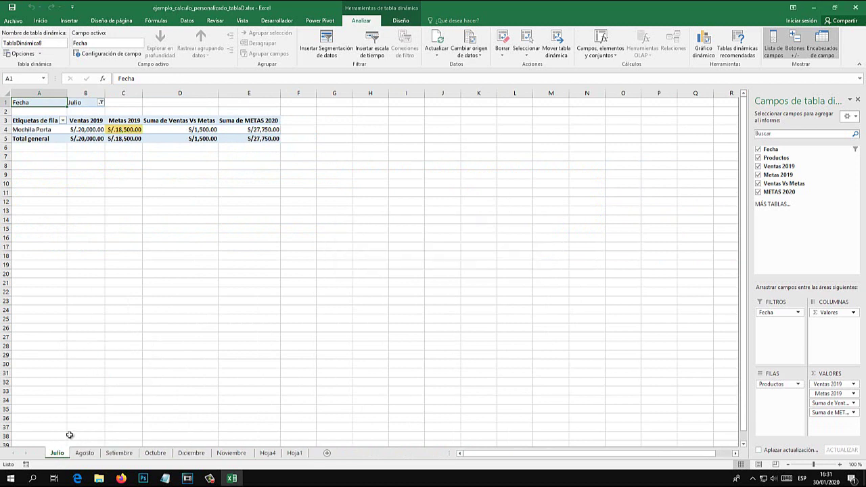
Step: Delete the remaining month sheets, Julio through Noviembre, leaving Hoja4 and Hoja1
right_click(59, 453)
left_click(84, 358)
key("Return")
right_click(59, 453)
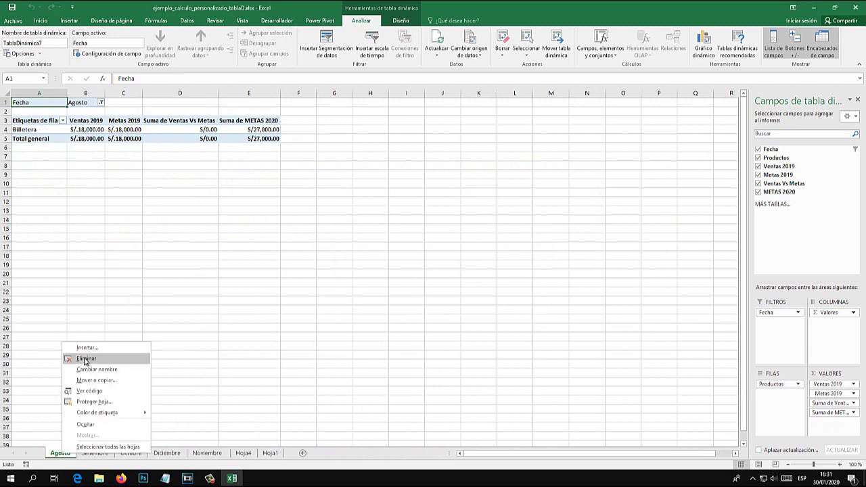
left_click(85, 356)
key("Return")
right_click(67, 453)
left_click(85, 355)
key("Return")
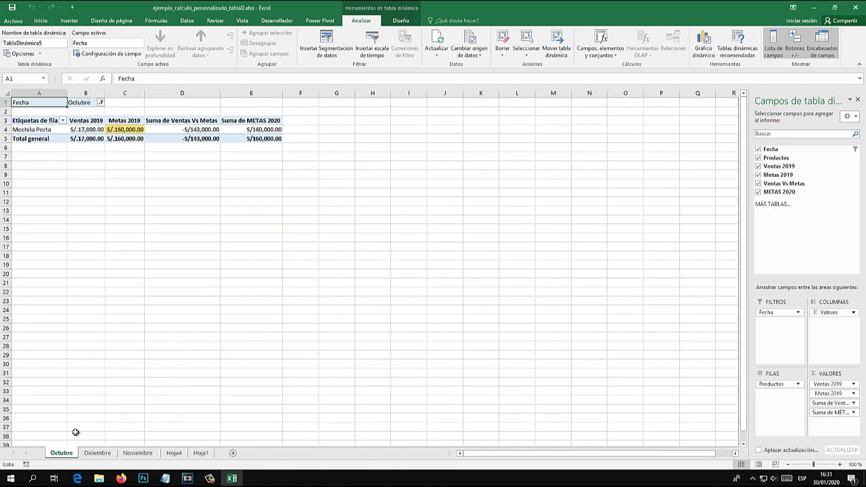
right_click(67, 454)
left_click(87, 360)
key("Return")
right_click(67, 453)
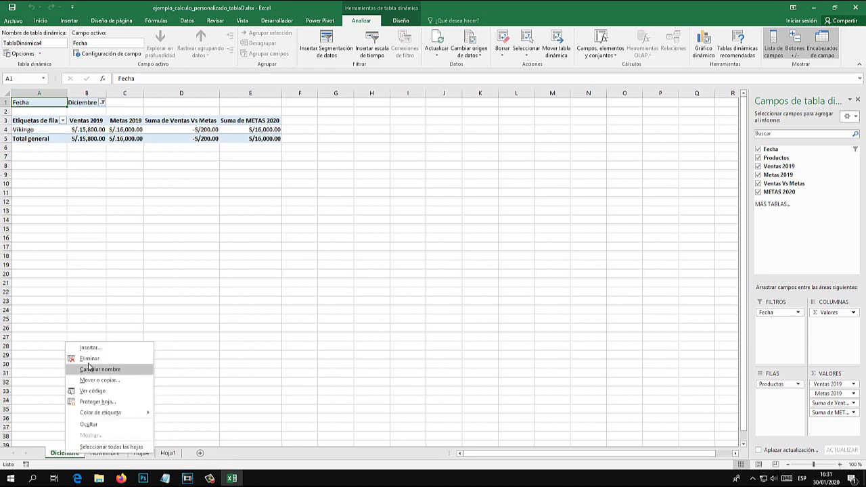
left_click(85, 358)
key("Return")
right_click(71, 453)
left_click(92, 356)
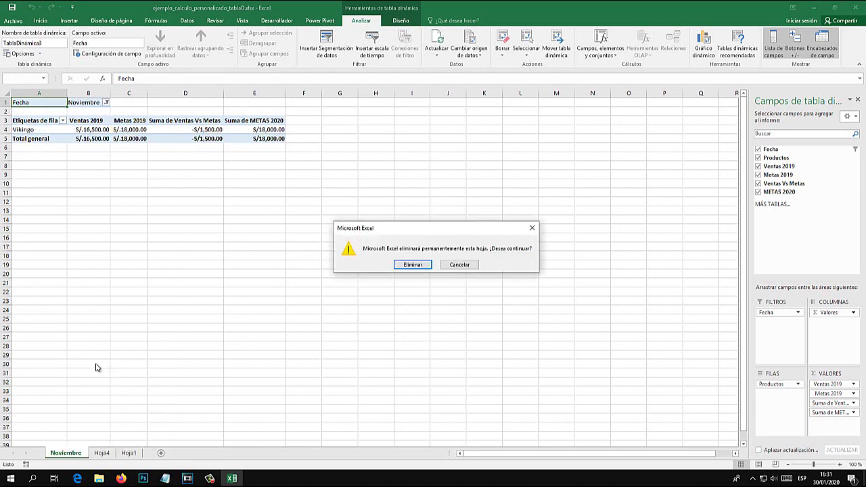
left_click(413, 265)
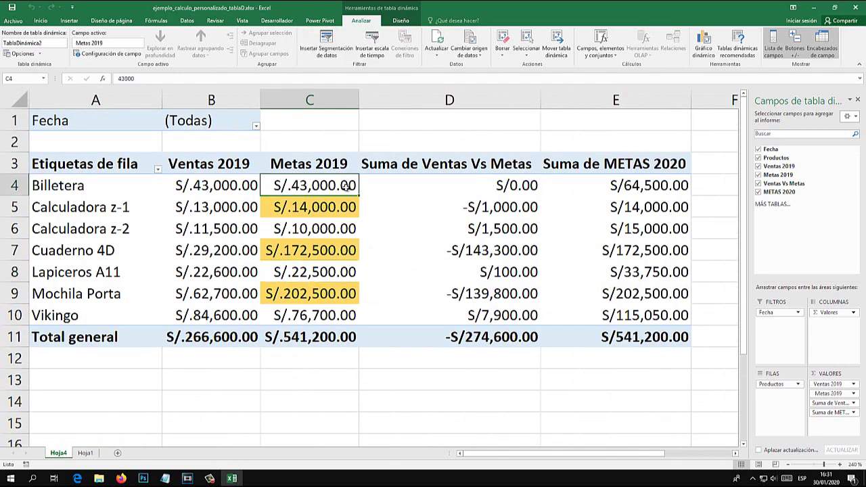
Step: Open the Show Report Filter Pages dialog, then cancel it
left_click(41, 53)
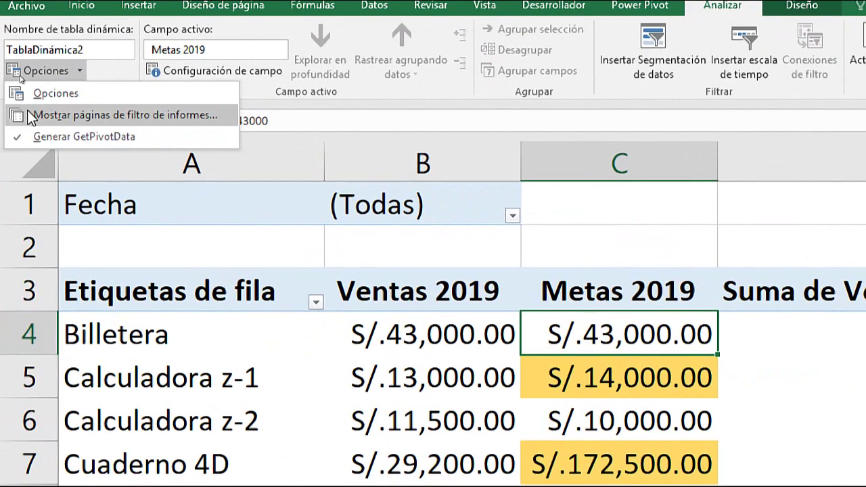
left_click(56, 75)
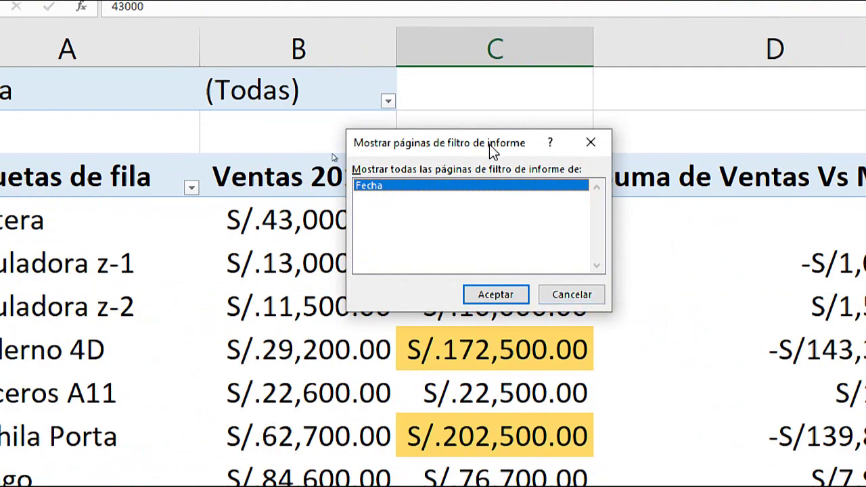
left_click_drag(621, 263, 613, 236)
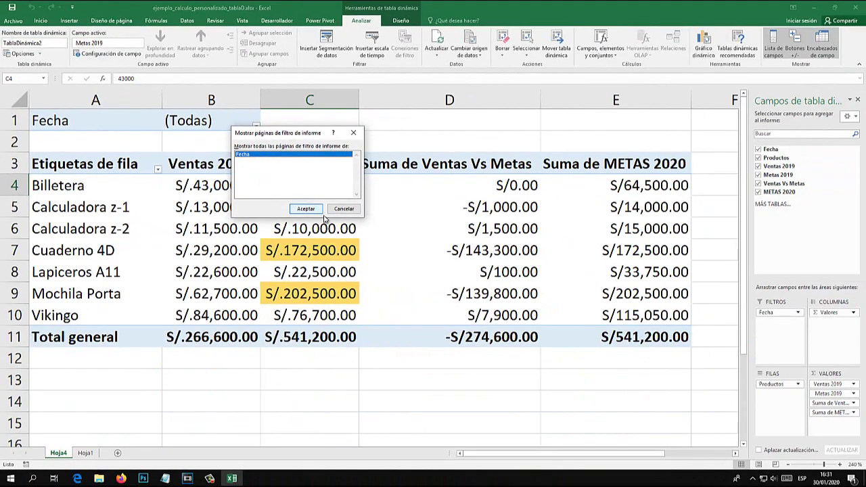
left_click(504, 268)
Step: Swap the report filter from Fecha to Productos, leaving it at (Todas)
left_click_drag(766, 312, 623, 314)
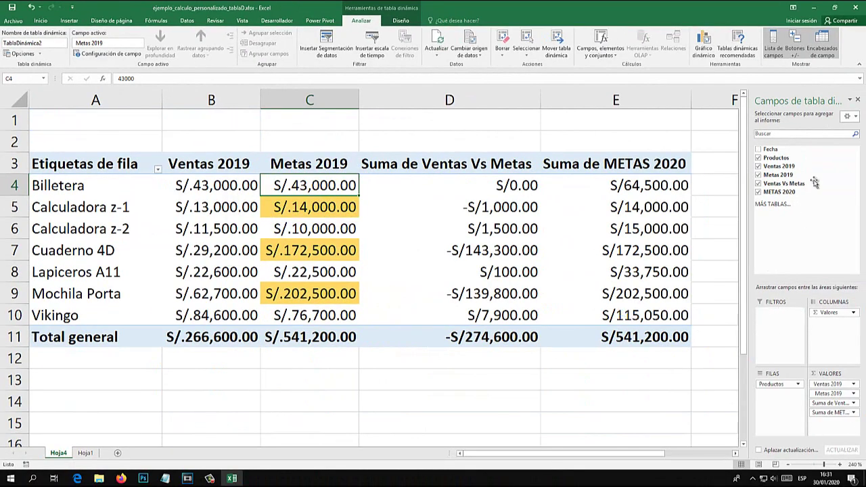
left_click_drag(776, 157, 791, 318)
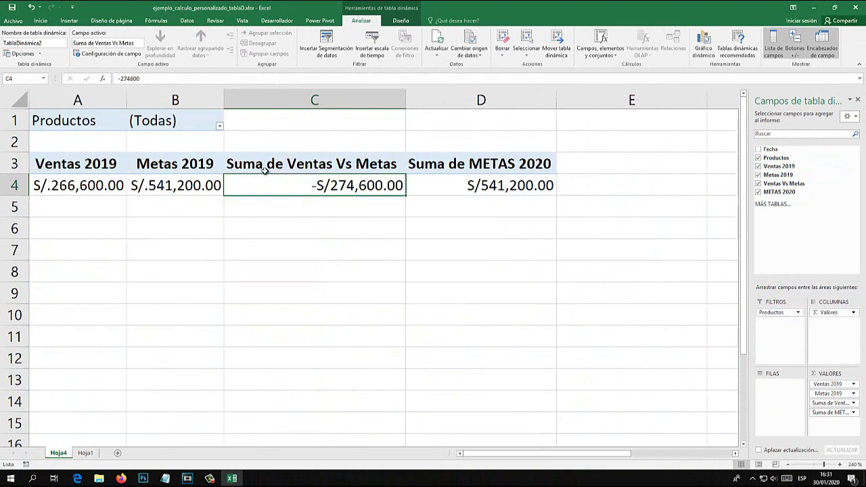
left_click(219, 126)
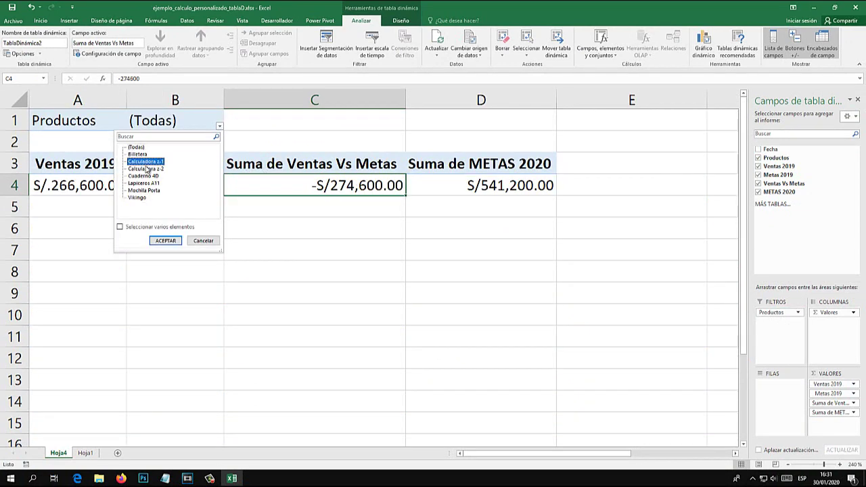
left_click(137, 197)
left_click(319, 276)
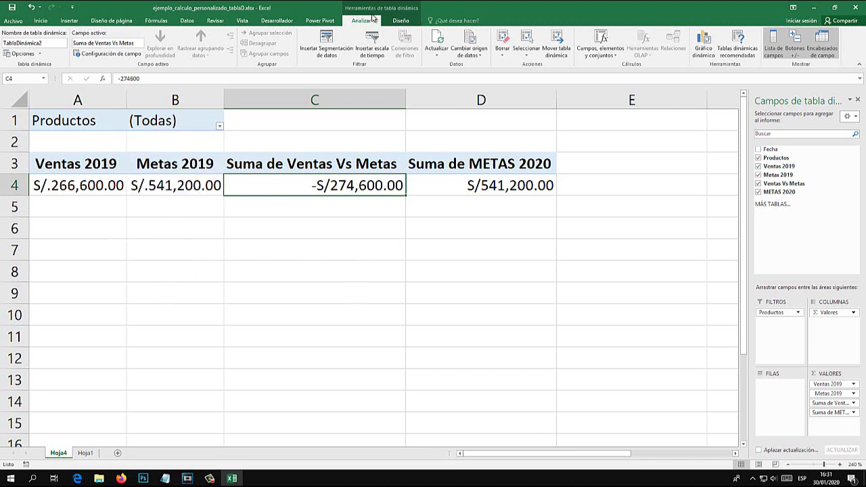
Step: Show report filter pages by Productos, creating sheets Billetera through Vikingo
left_click(37, 54)
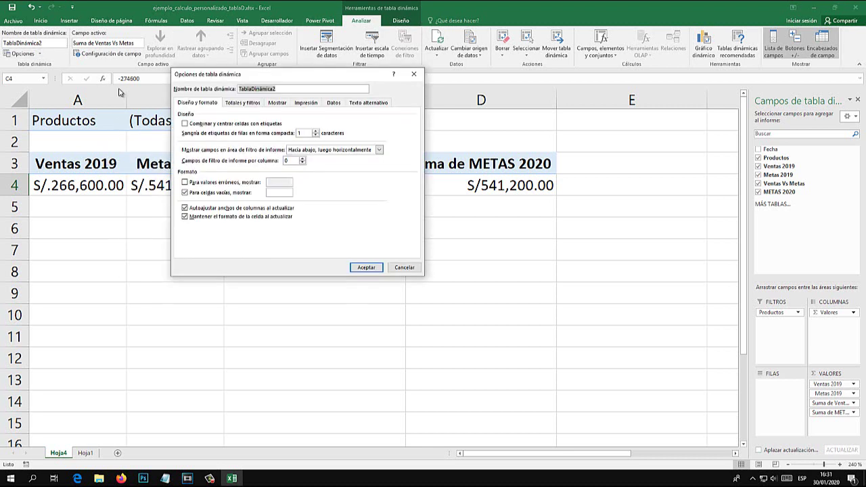
key("Escape")
left_click(39, 53)
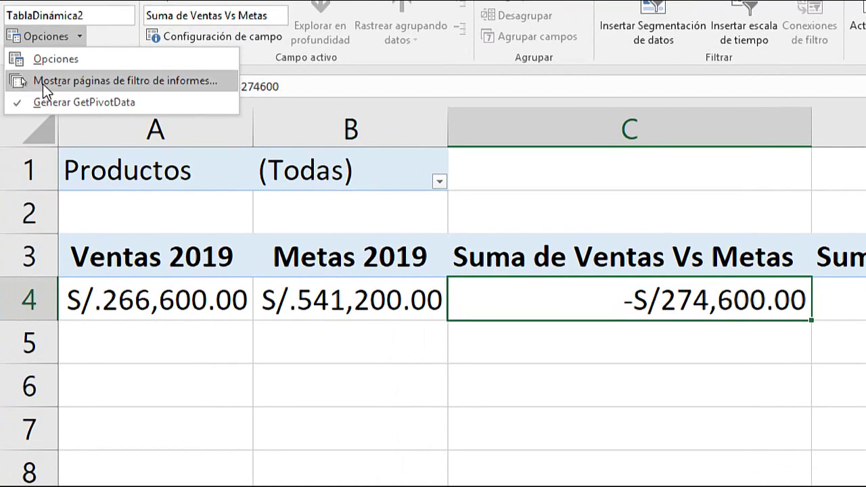
left_click(40, 75)
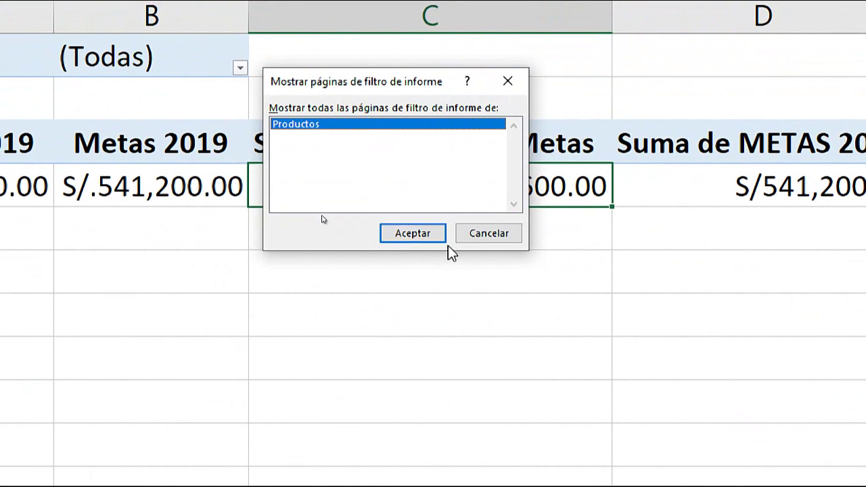
left_click(423, 234)
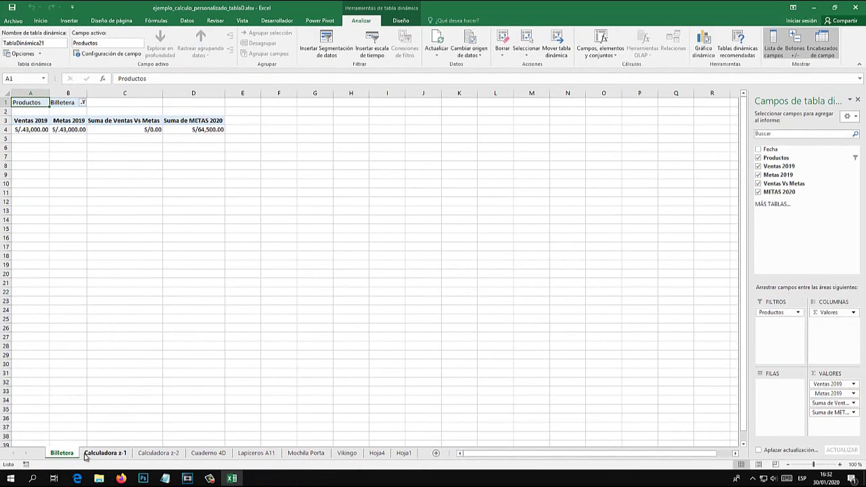
Step: Browse the product sheets Calculadora z-1 through Vikingo, plus Hoja4 and Hoja1
left_click(86, 455)
left_click(156, 455)
left_click(208, 455)
left_click(256, 455)
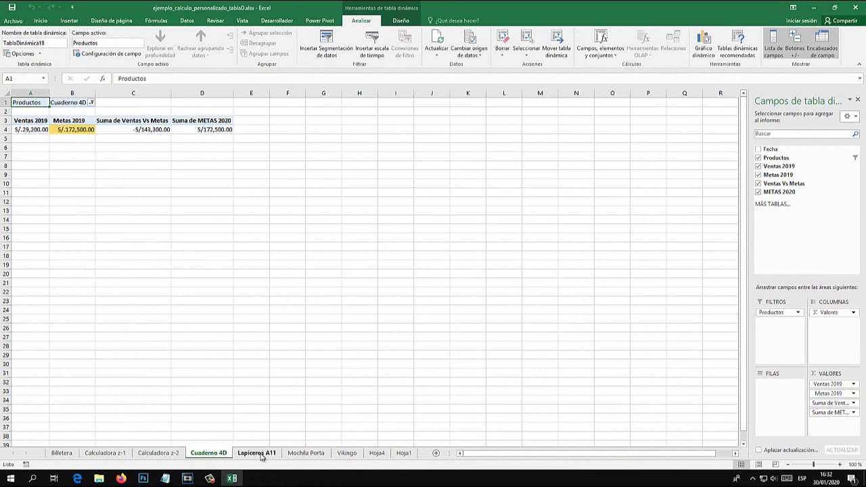
left_click(307, 456)
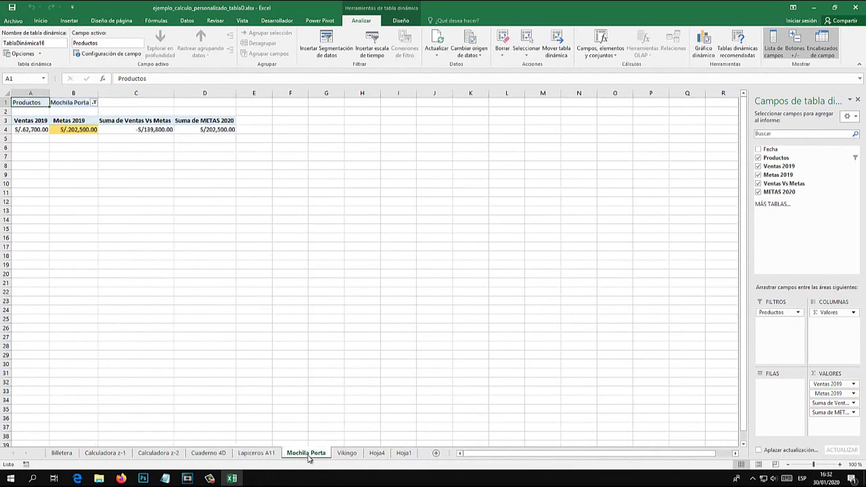
left_click(347, 455)
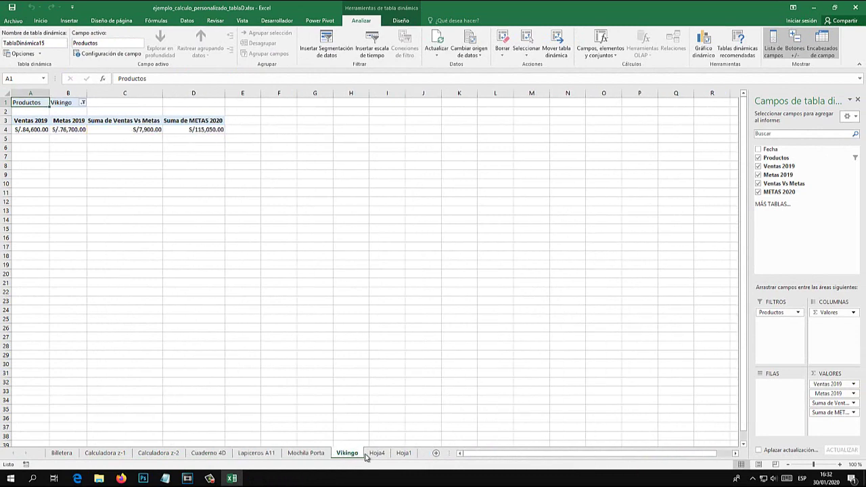
left_click(376, 455)
left_click(404, 455)
left_click(376, 455)
left_click(322, 455)
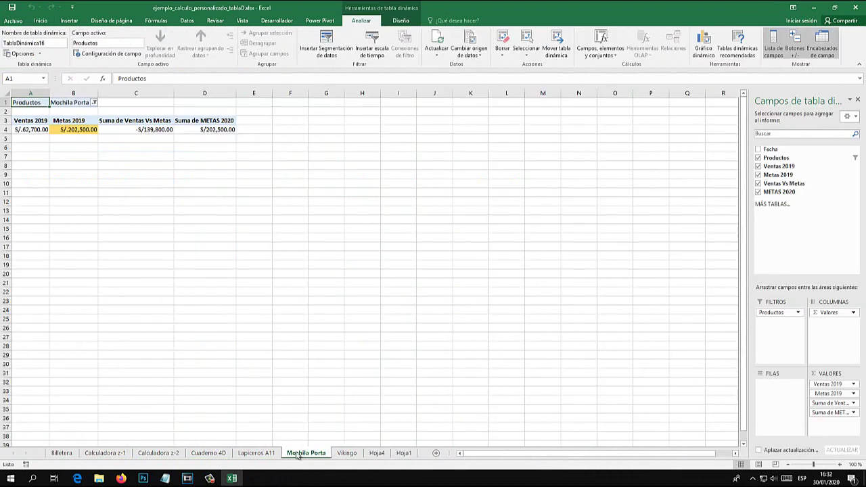
Step: Zoom into Mochila Porta, step back through the product sheets to Billetera, then return to Hoja4
left_click(839, 464)
left_click(839, 465)
left_click(839, 464)
left_click(839, 464)
left_click(839, 464)
left_click(839, 464)
left_click(839, 464)
left_click(839, 464)
left_click(839, 464)
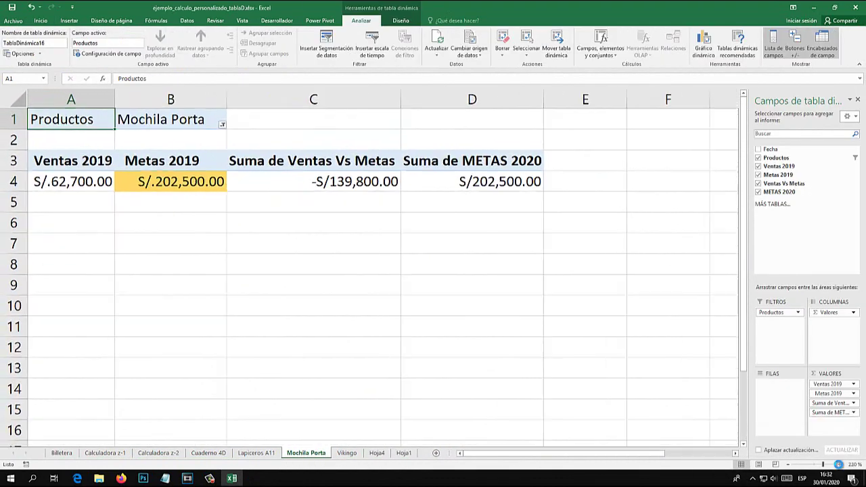
left_click(839, 464)
left_click(839, 464)
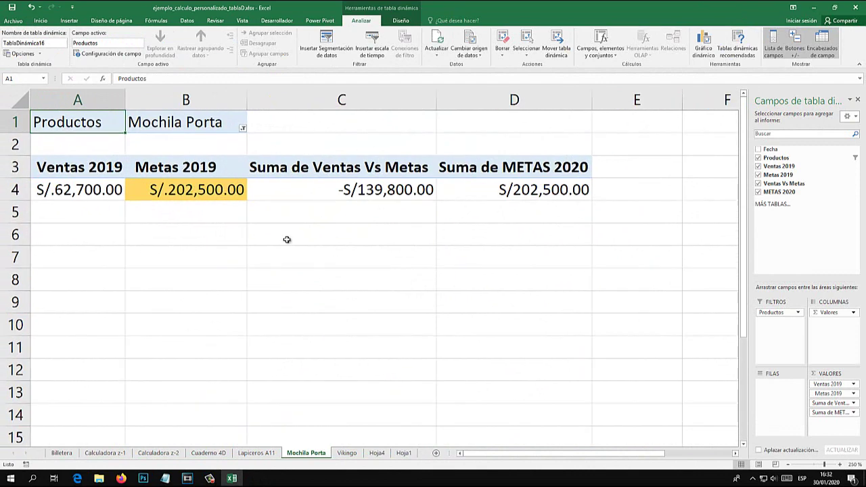
left_click(261, 453)
left_click(208, 454)
left_click(158, 454)
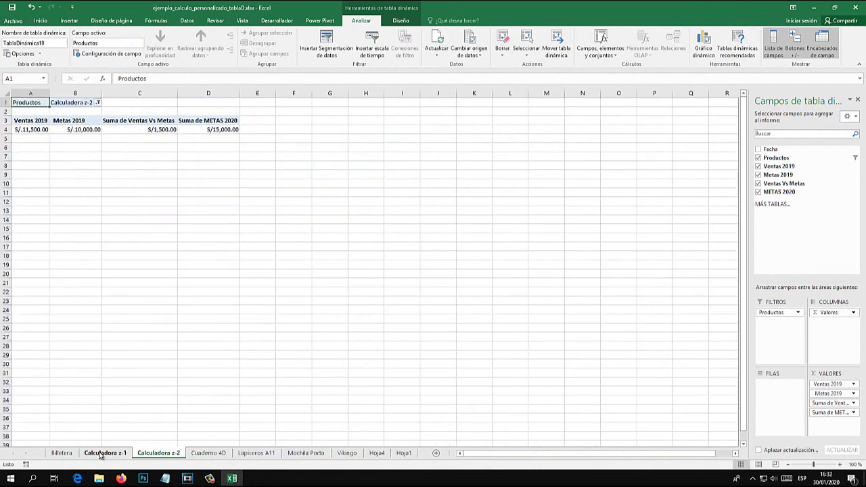
left_click(105, 453)
left_click(62, 453)
left_click(377, 454)
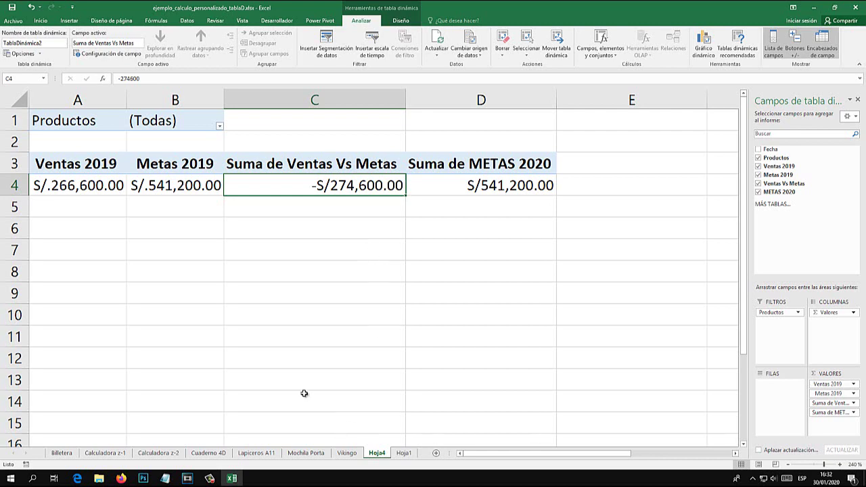
Step: Move Productos from Filtros back into Filas to list all seven products
left_click_drag(776, 313, 778, 385)
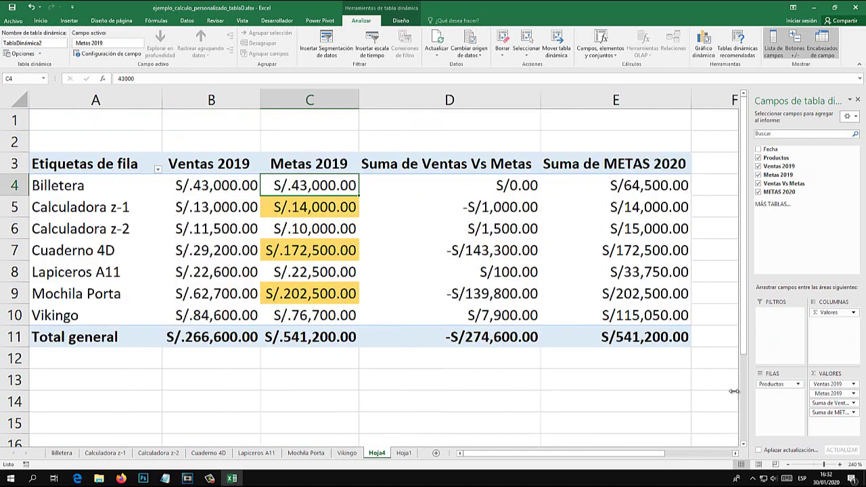
mouse_move(455, 291)
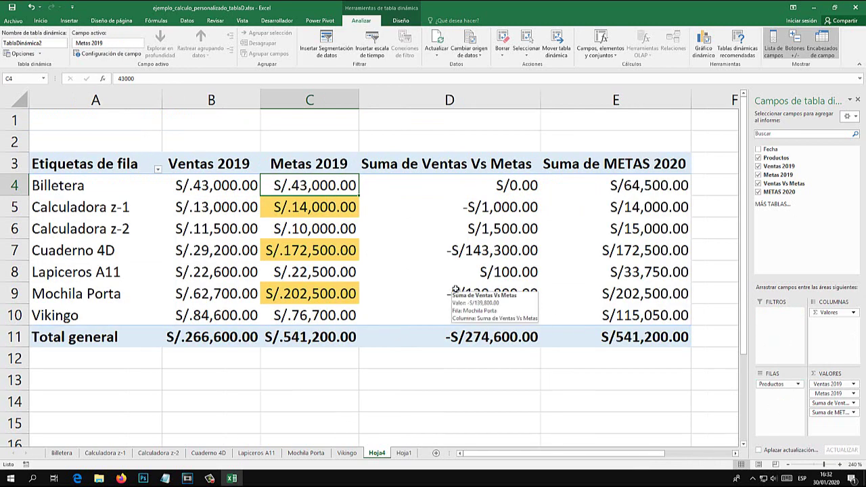